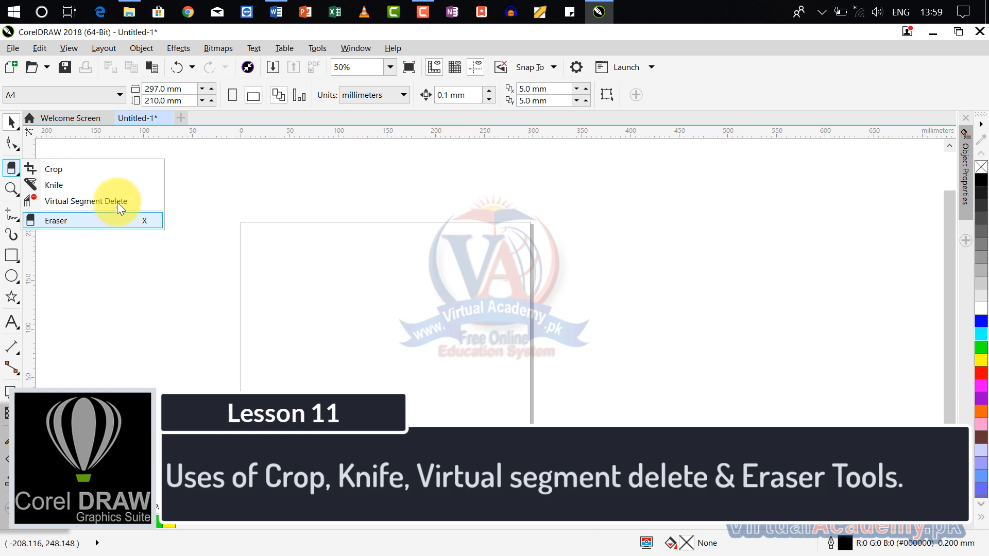
- Draw a rectangle about 233 by 93 mm on the page and an ellipse about 94 by 51 mm overlapping its right edge
left_click(595, 301)
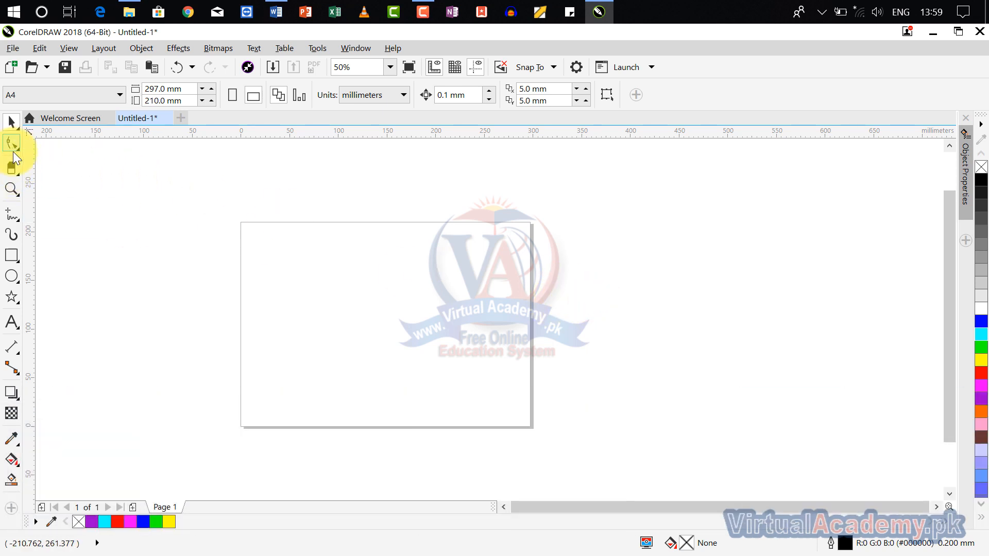
left_click(12, 168)
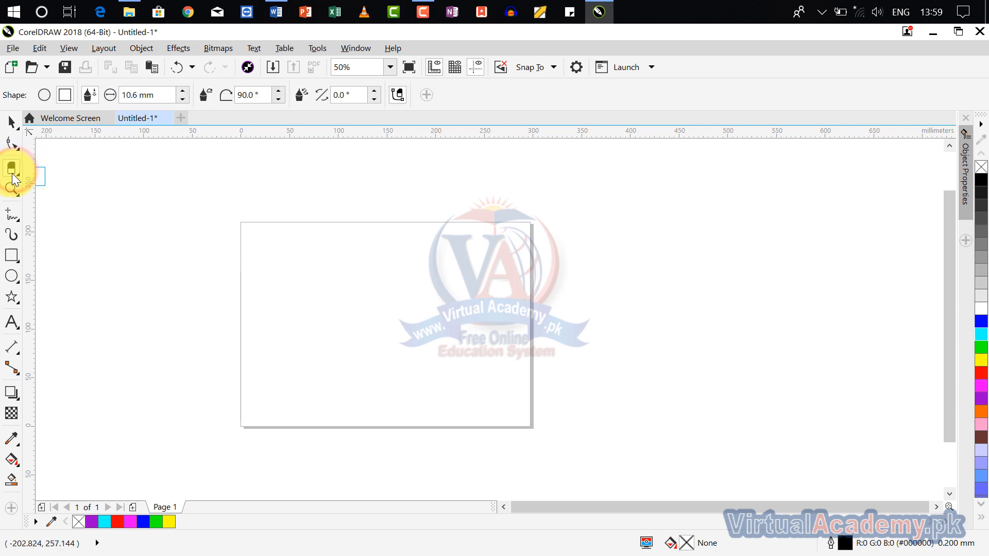
left_click(6, 172)
left_click(42, 170)
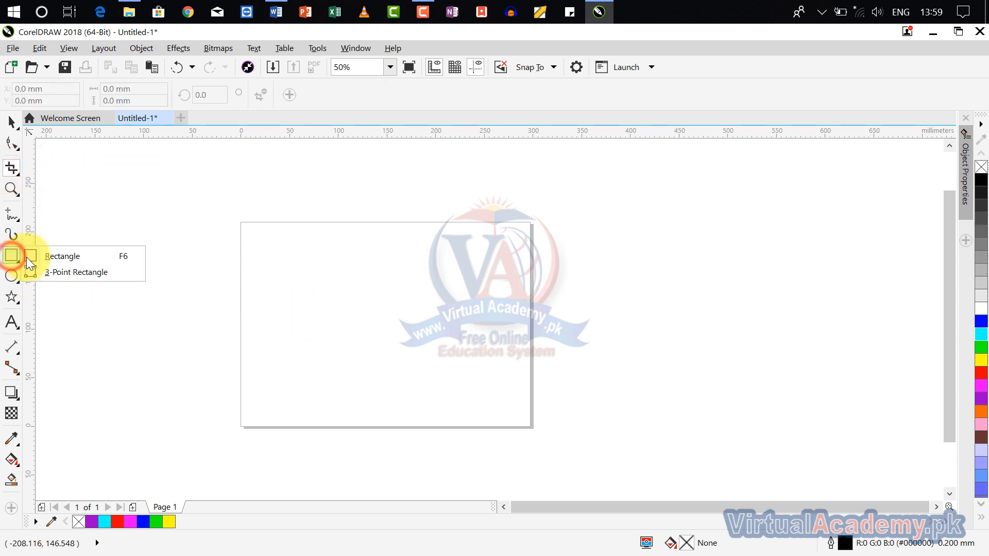
left_click_drag(266, 278, 493, 370)
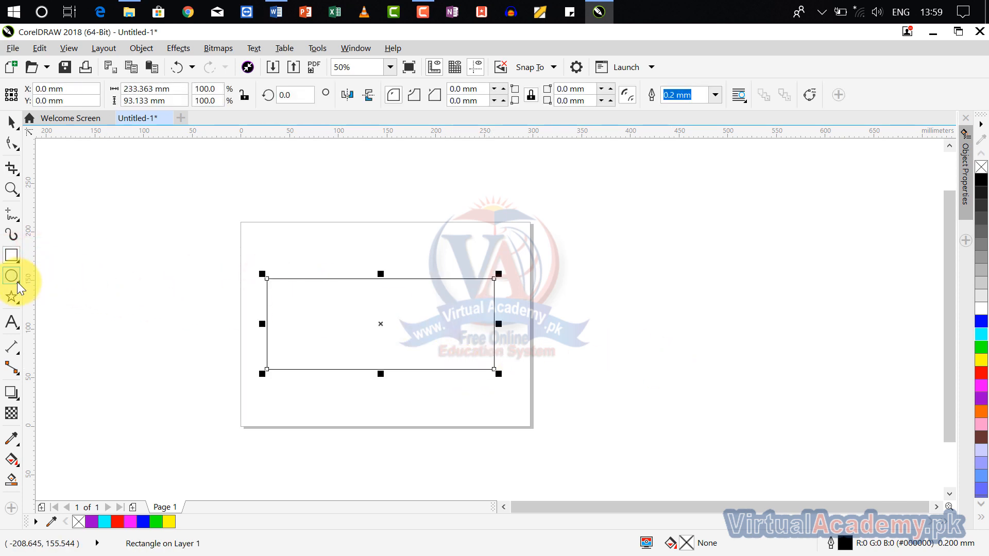
left_click(31, 278)
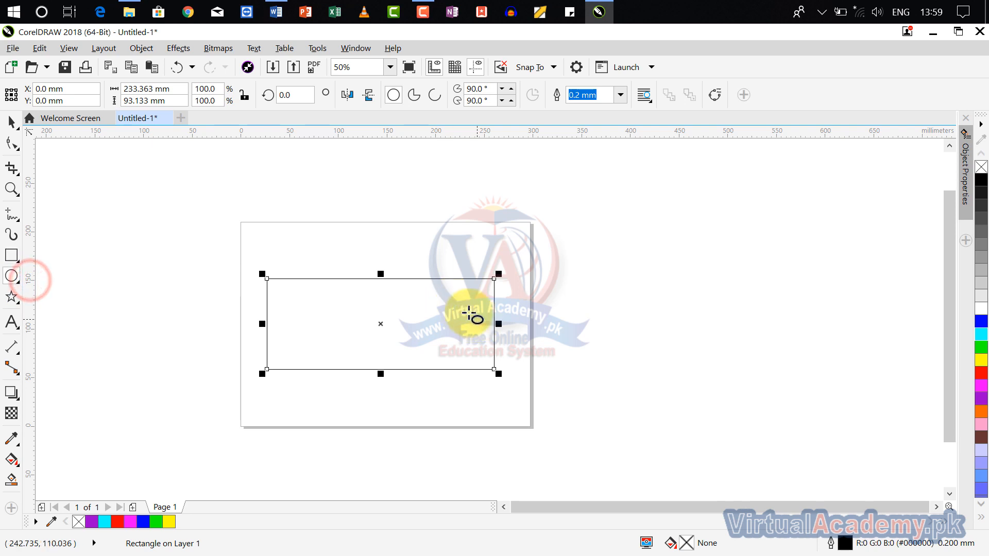
left_click_drag(443, 303, 536, 355)
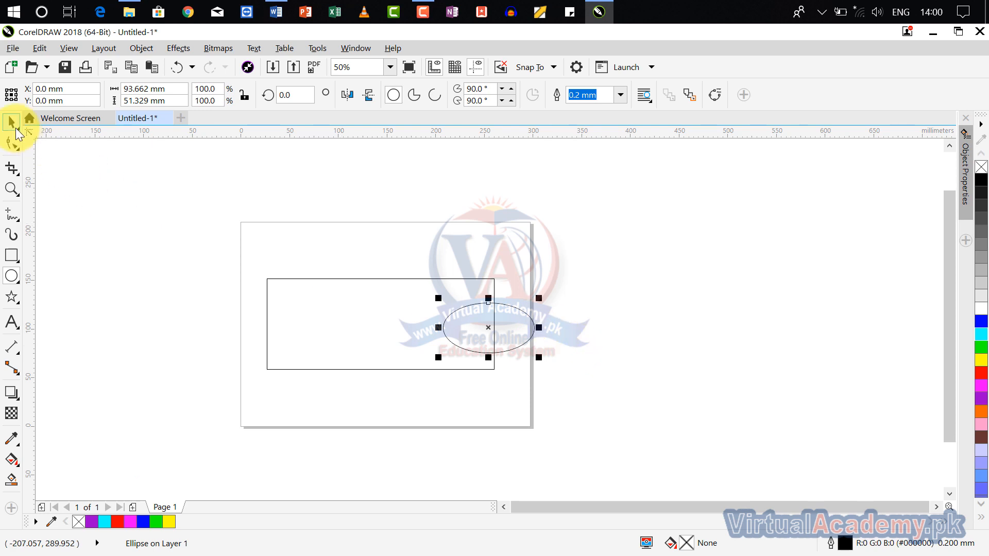
- Select both the rectangle and the ellipse and group them
left_click(16, 128)
left_click_drag(649, 226, 374, 400)
left_click_drag(230, 446, 223, 446)
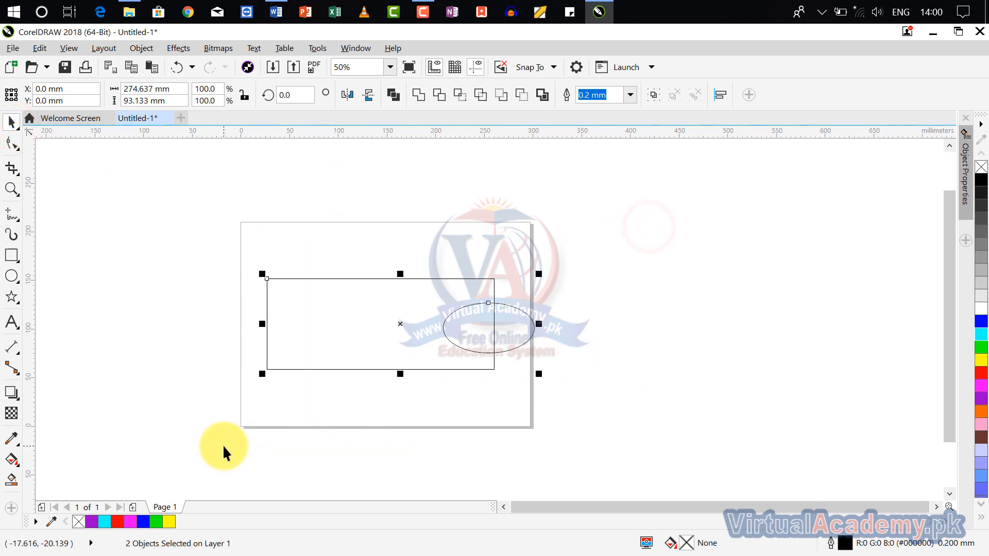
key("ctrl+g")
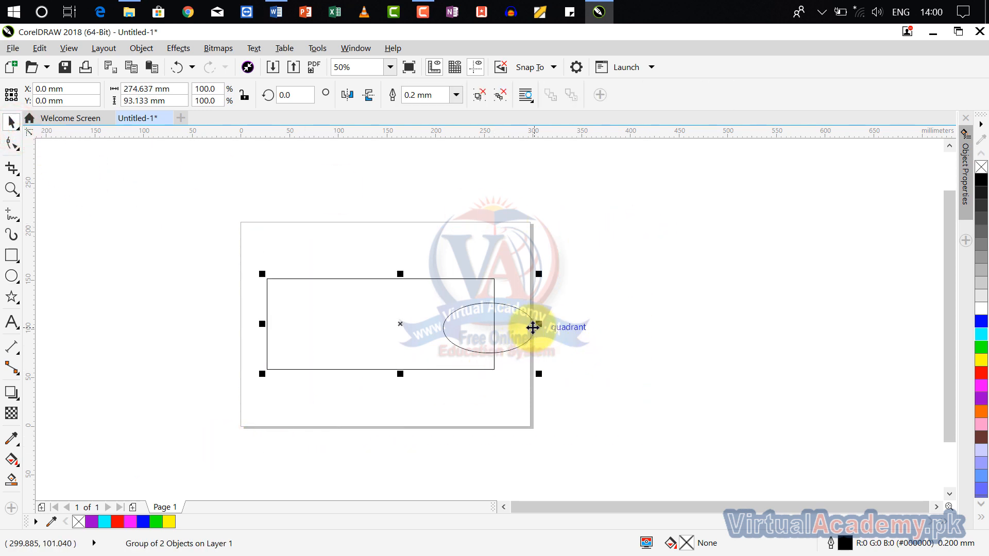
- Fill the grouped rectangle and ellipse with green and deselect them
scroll(530, 326, "up", 2)
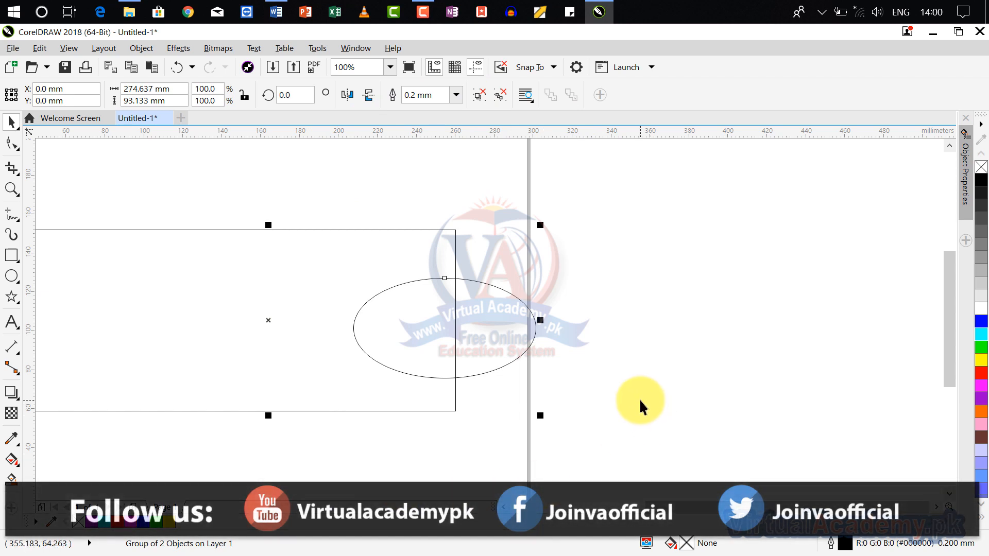
left_click(981, 345)
left_click(566, 298)
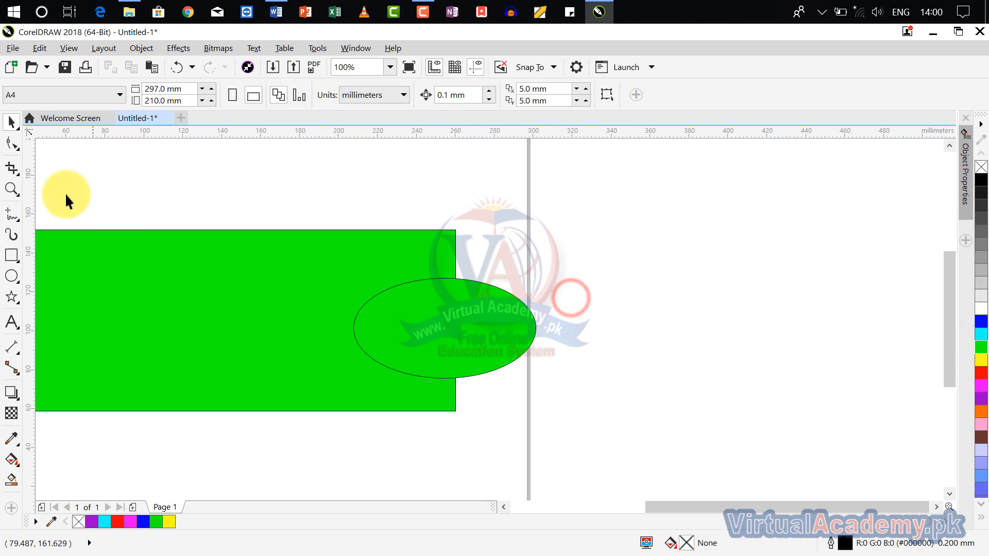
- Mark a crop area about 128 mm square around the ellipse and set its X position to 100.273 mm
left_click(8, 176)
left_click(52, 170)
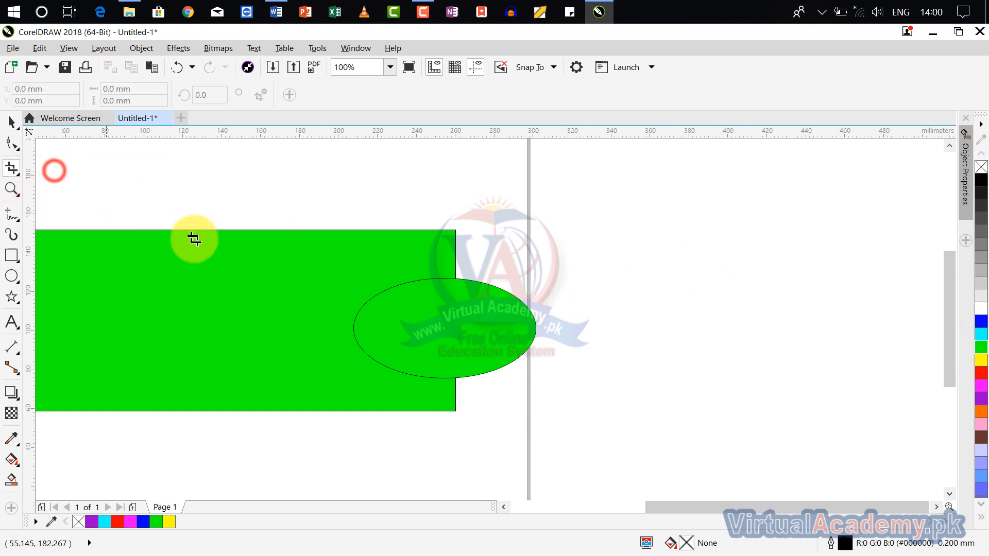
left_click_drag(569, 199, 319, 446)
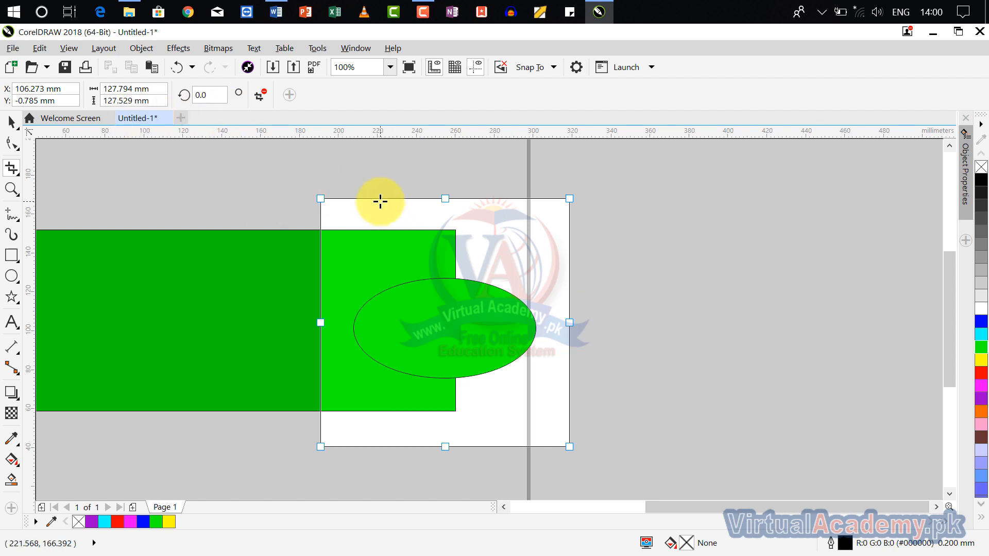
left_click(29, 90)
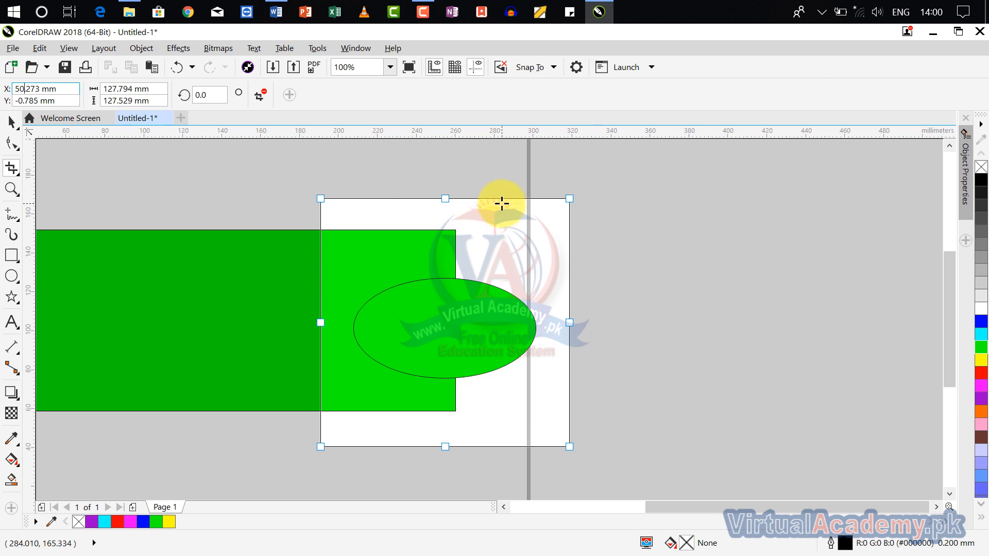
key("Return")
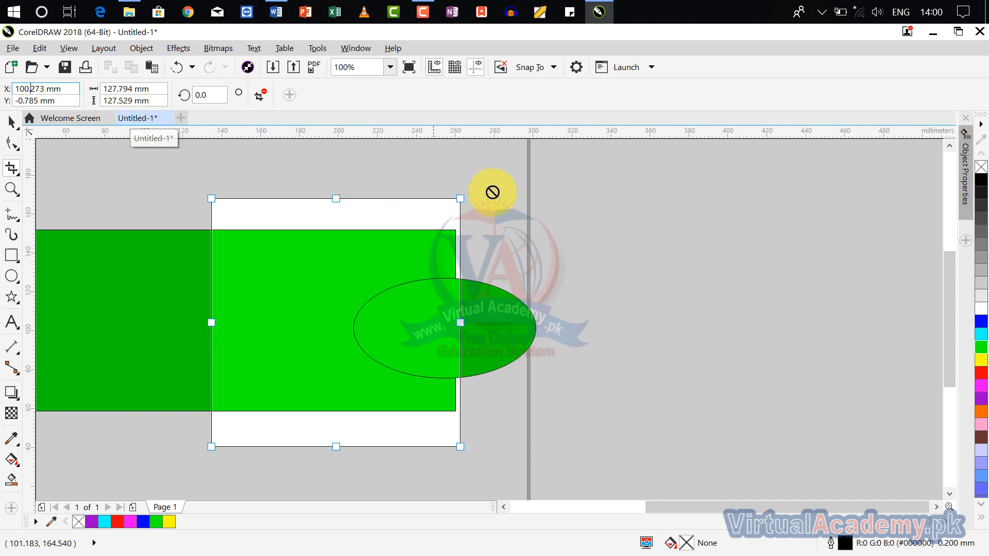
key("Return")
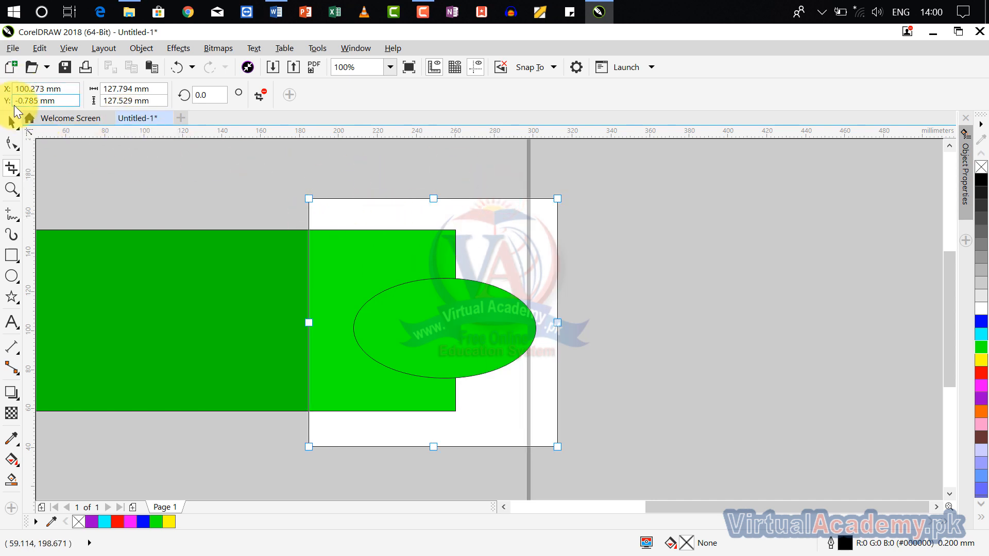
- Set the crop area's width to 100.794 mm and height to 100.529 mm, shifting it slightly to enclose the ellipse
double_click(116, 88)
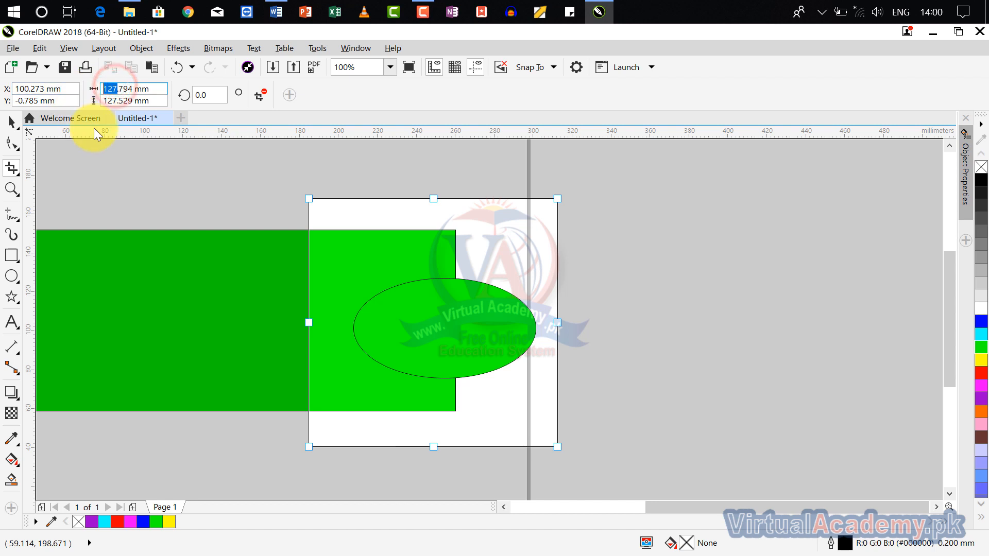
type("100")
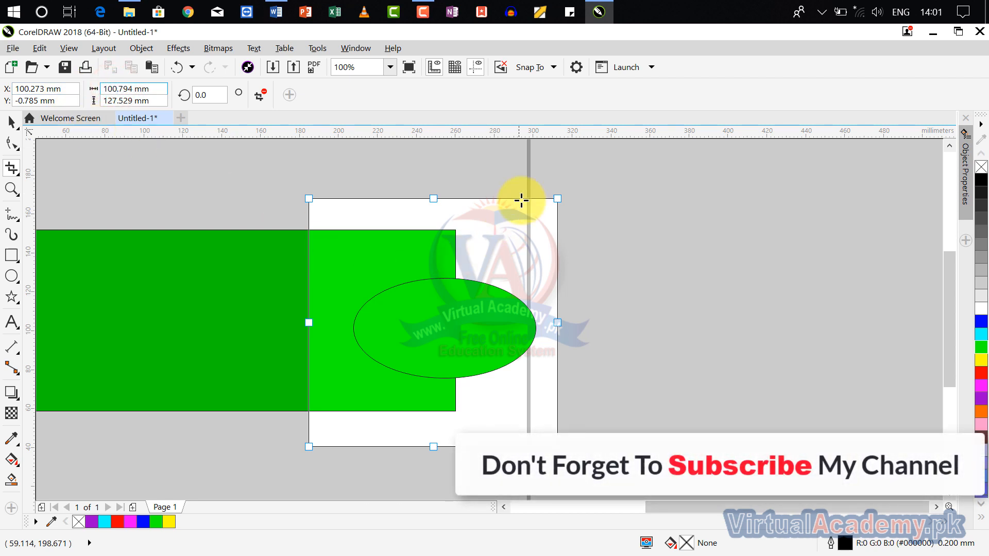
left_click(496, 176)
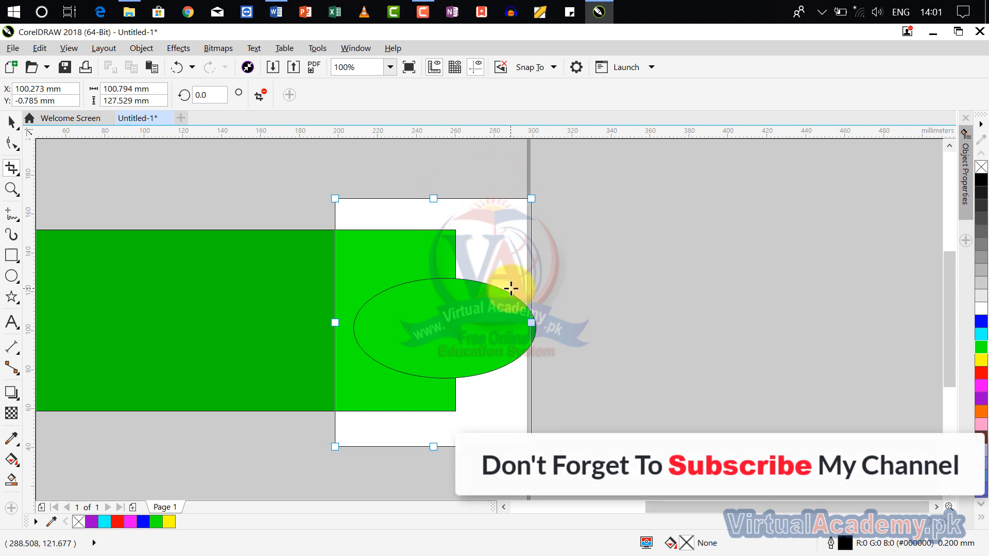
left_click_drag(435, 224, 446, 222)
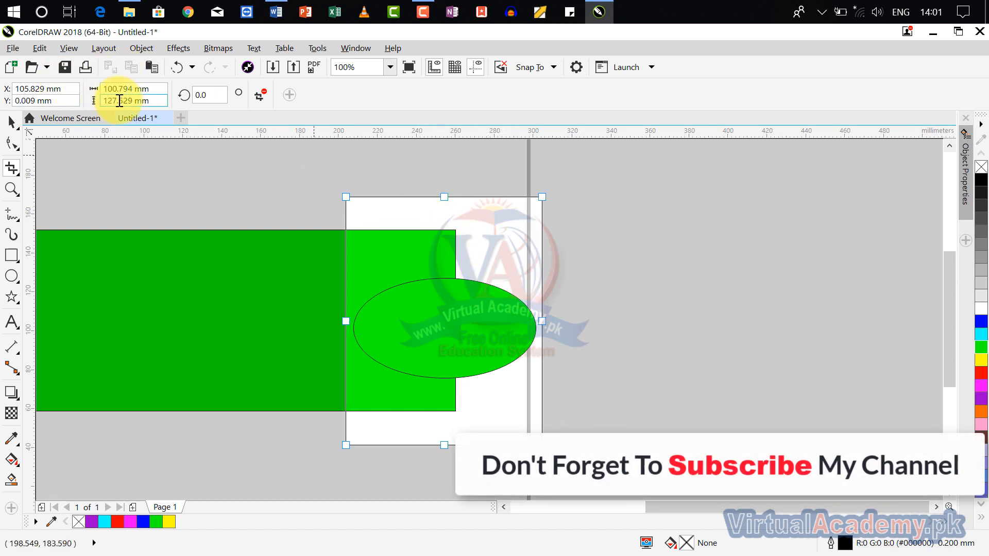
left_click_drag(118, 100, 48, 102)
type("1")
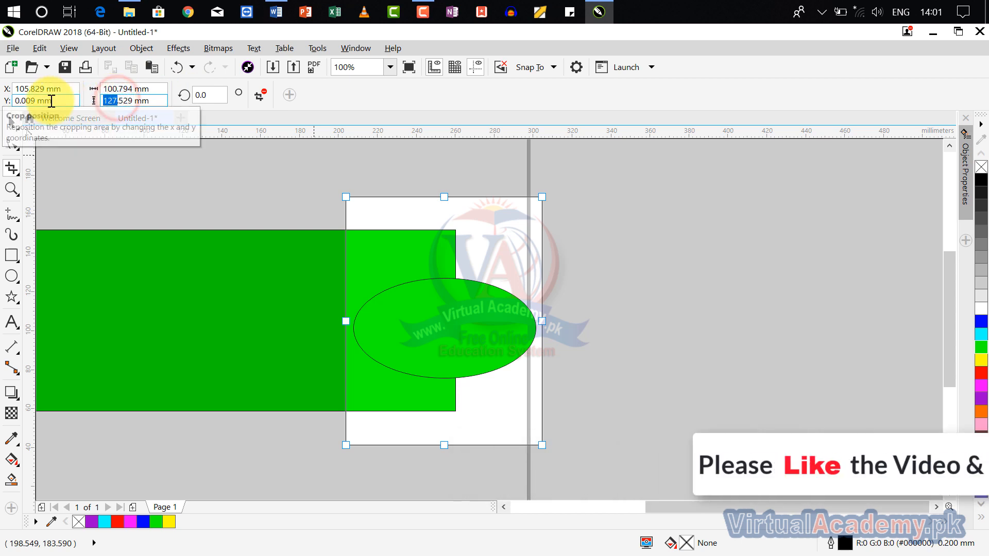
left_click(246, 175)
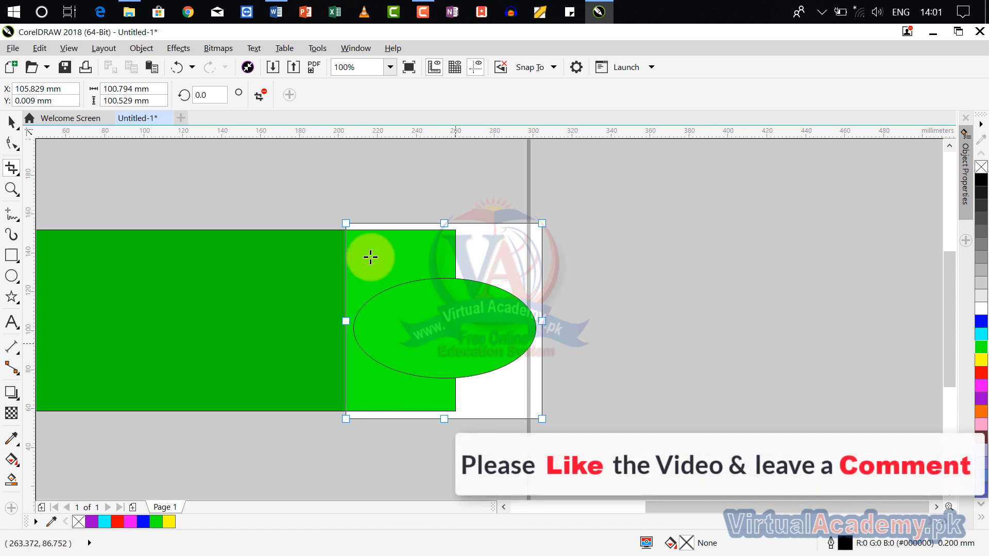
- Rotate the crop area by 45 degrees and clear it without cropping
left_click(214, 94)
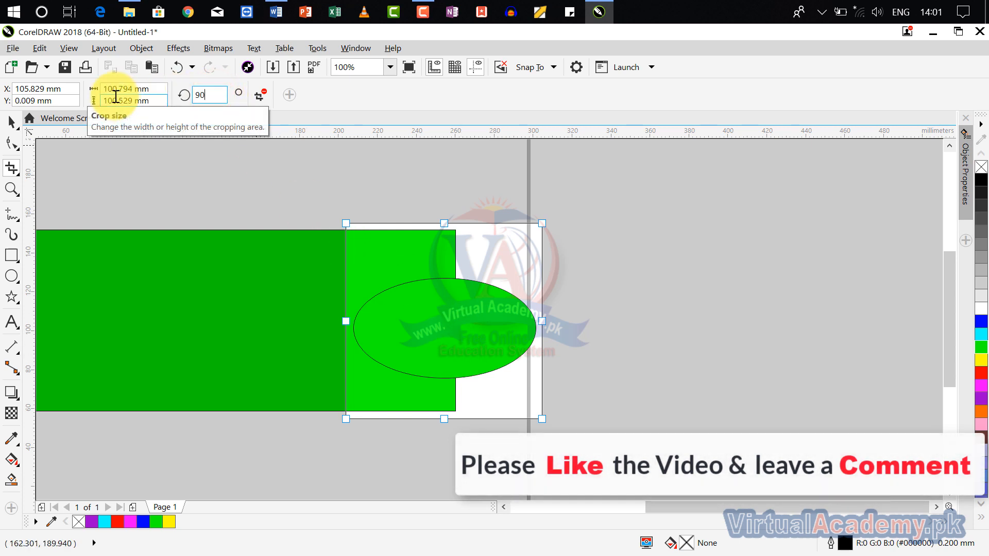
key("BackSpace")
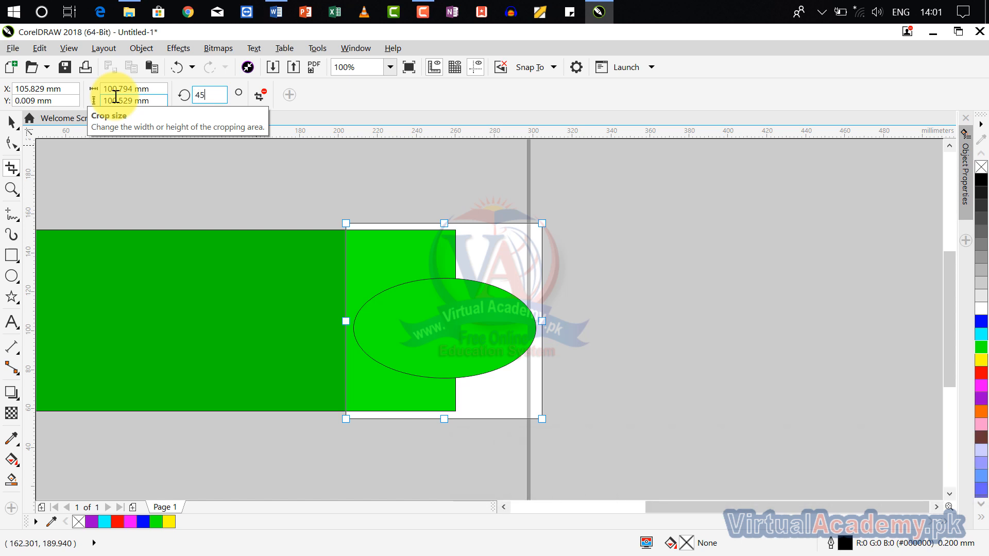
key("Return")
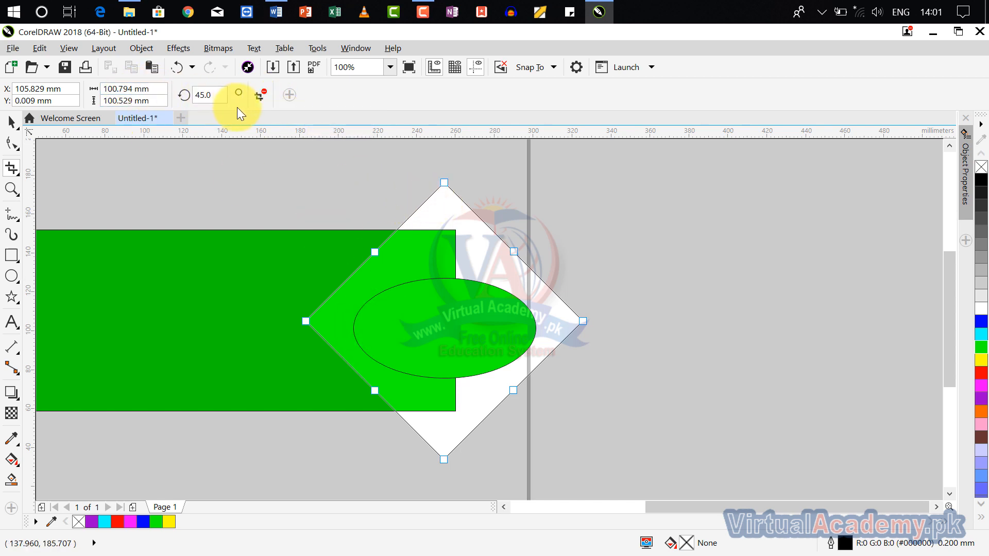
left_click(261, 98)
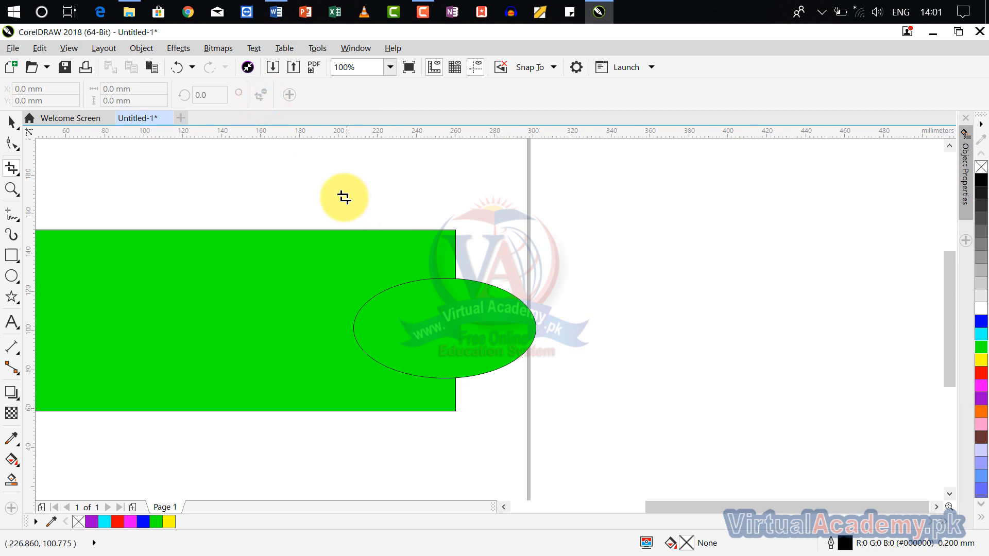
- Mark a new crop area around the ellipse and adjust its edges to about 96 by 106 mm
left_click_drag(350, 194, 545, 425)
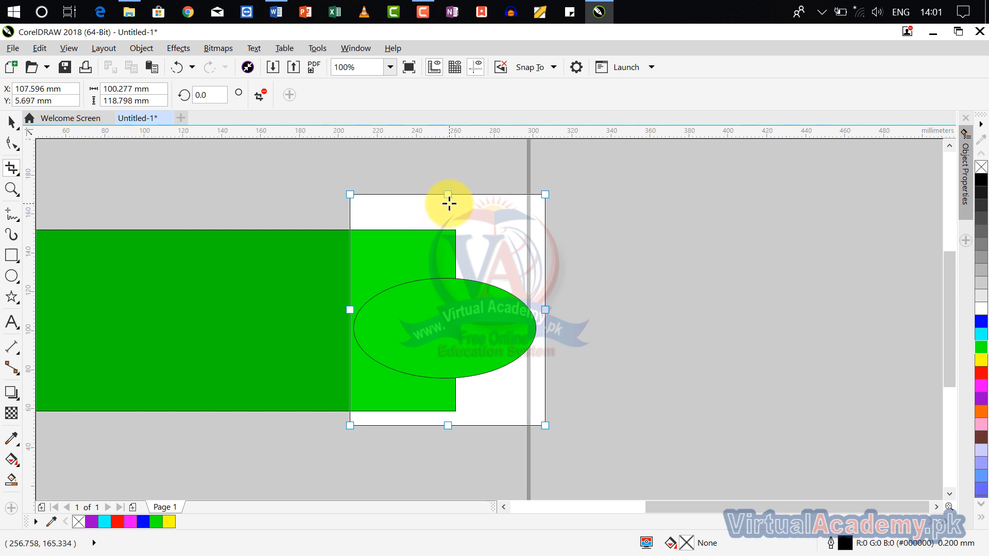
left_click_drag(447, 195, 451, 219)
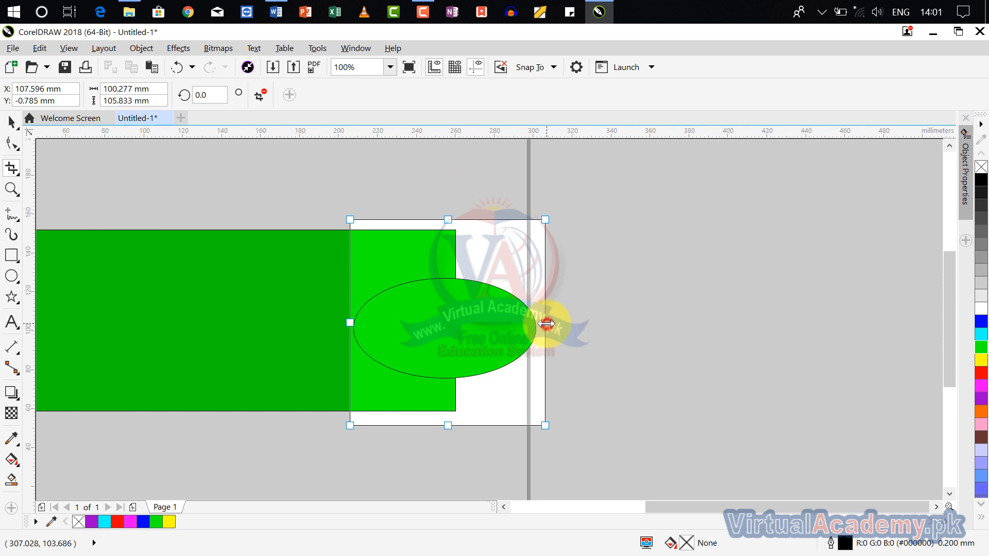
left_click_drag(546, 323, 535, 323)
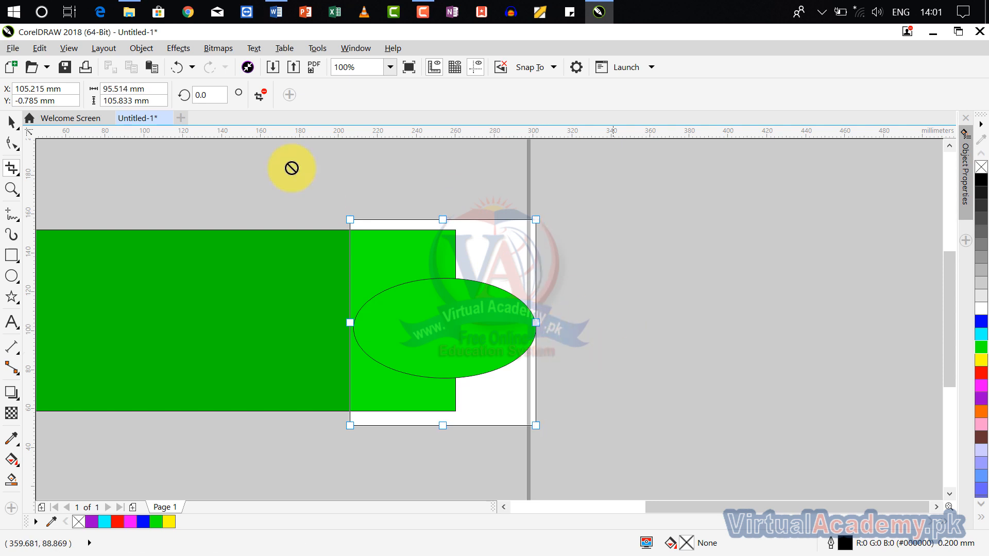
- Rotate the crop area by 45 degrees, nudge it slightly toward the rectangle's body and apply the crop to the shapes
left_click(209, 93)
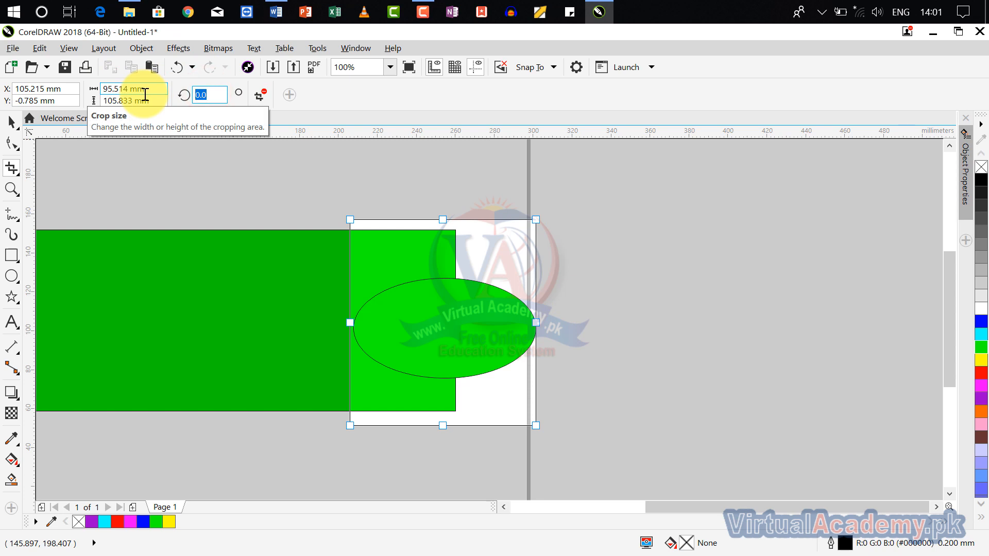
left_click(271, 159)
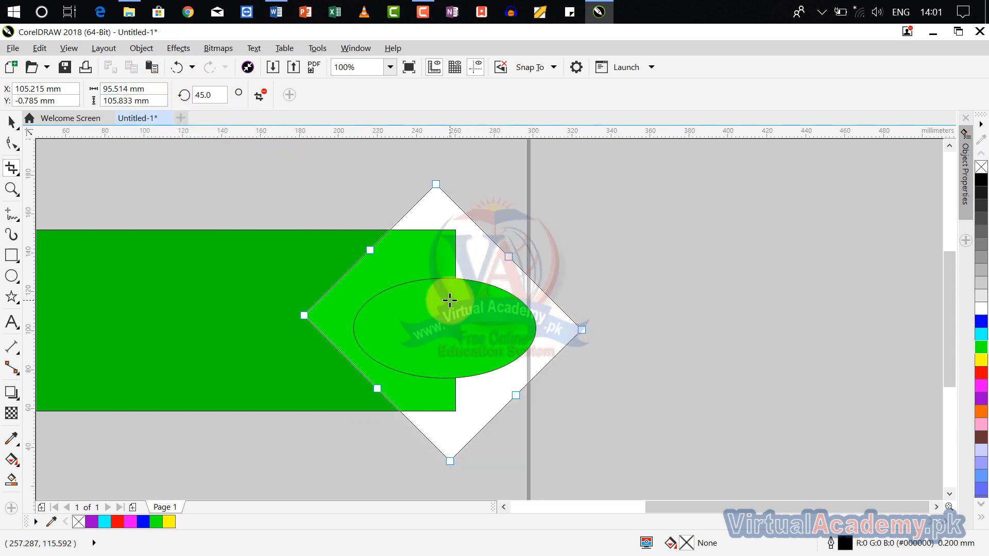
left_click_drag(447, 300, 441, 303)
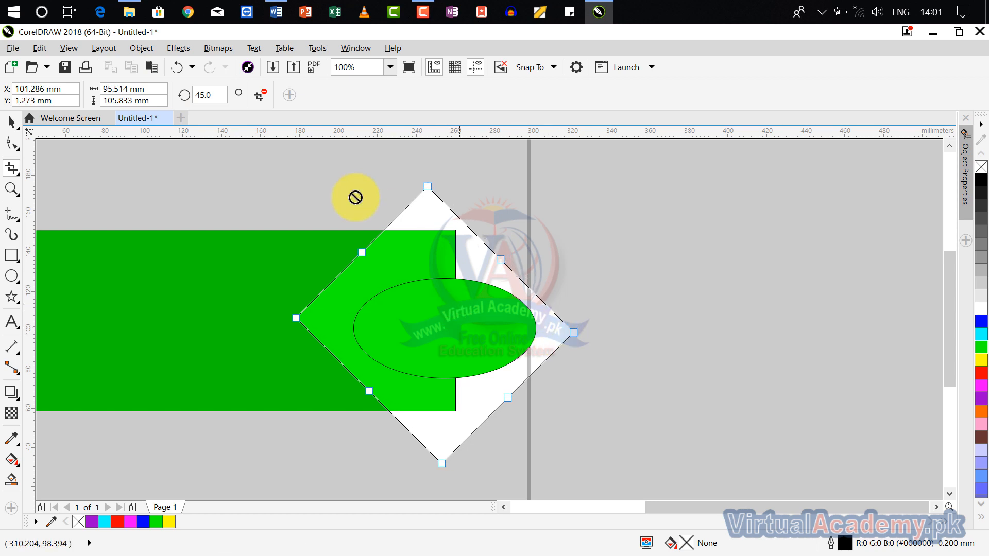
double_click(489, 312)
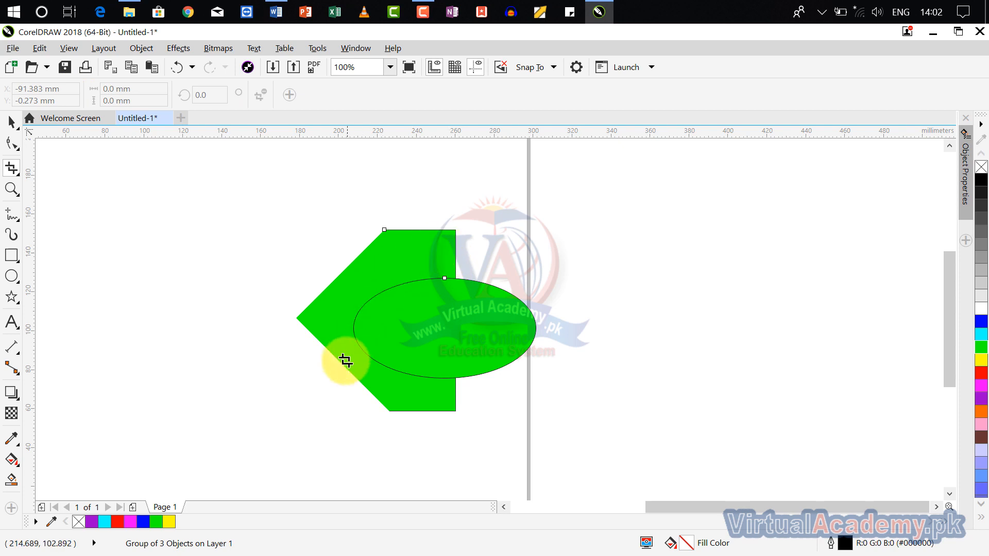
- Select the cropped green group and move it off the page into the empty space to the right
left_click(799, 365)
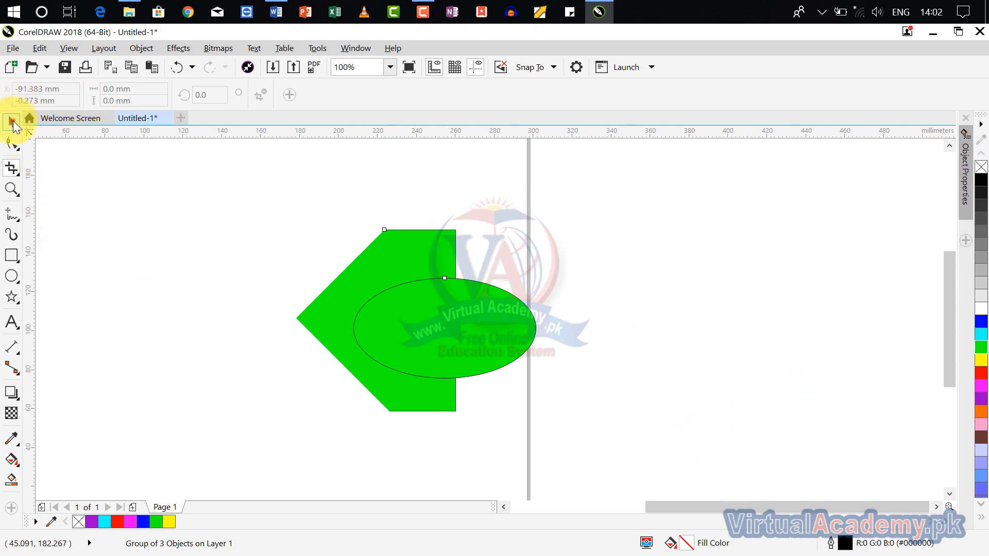
left_click(11, 121)
left_click(565, 292)
left_click(430, 304)
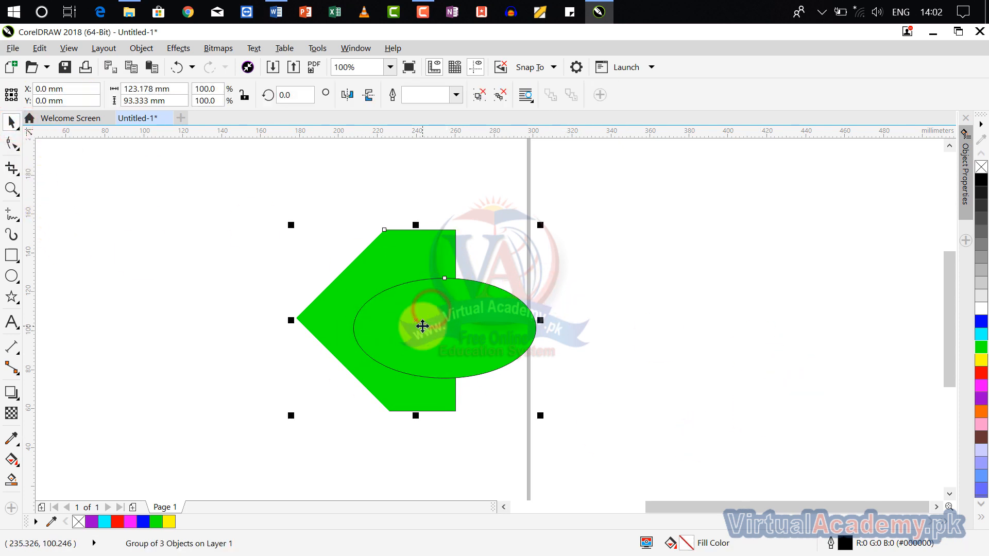
left_click_drag(422, 317, 691, 281)
scroll(691, 280, "down", 2)
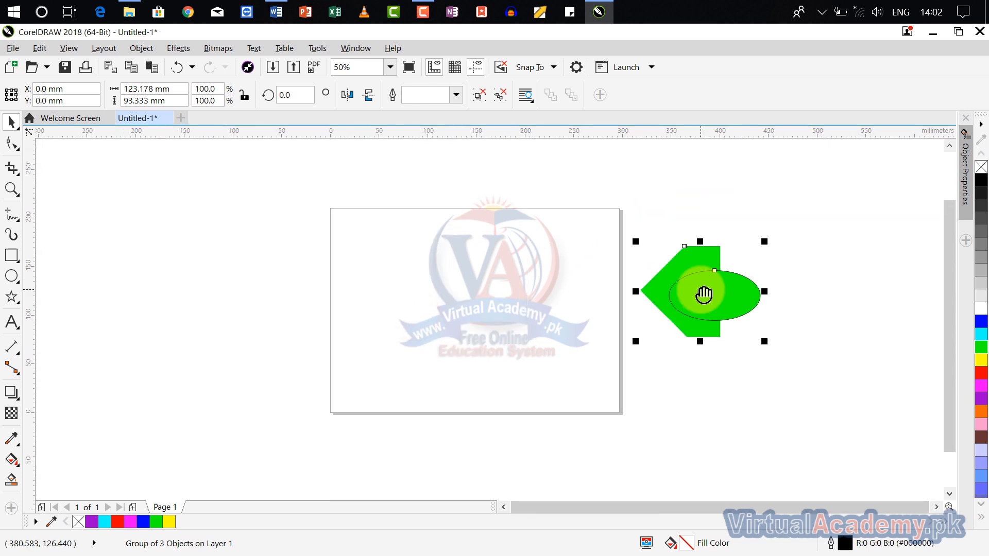
- Import adventure-air-aircraft-36487.jpg and place it over the page's left part at about 338 by 230 mm
left_click(13, 48)
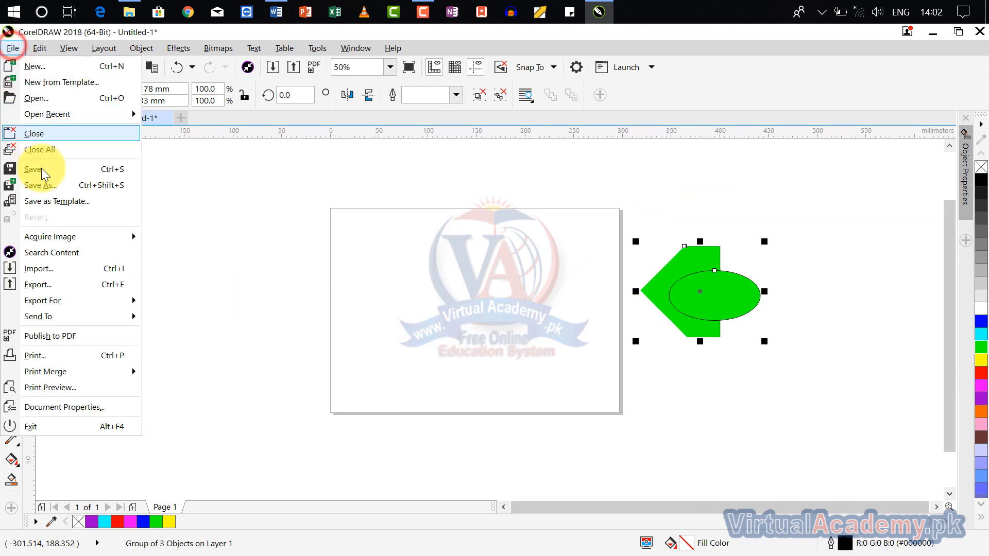
left_click(67, 261)
double_click(349, 261)
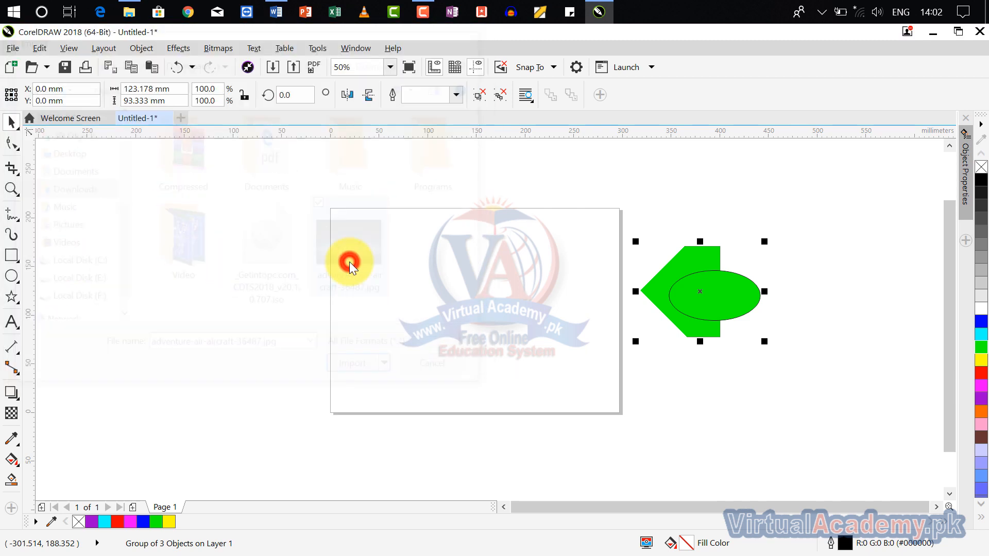
left_click_drag(120, 170, 540, 414)
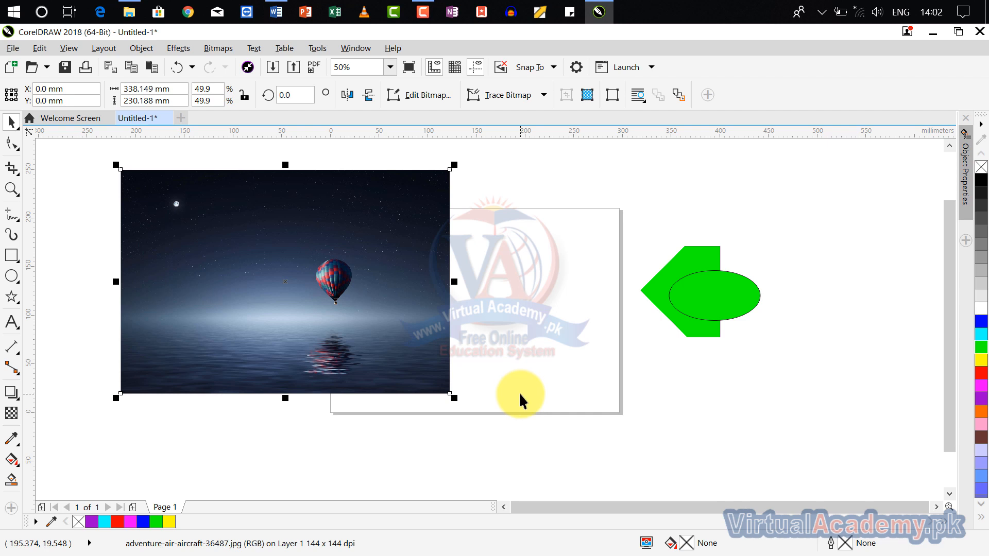
- Crop the imported photo to an area of about 39 by 49 mm around the hot-air balloon
scroll(317, 272, "up", 3)
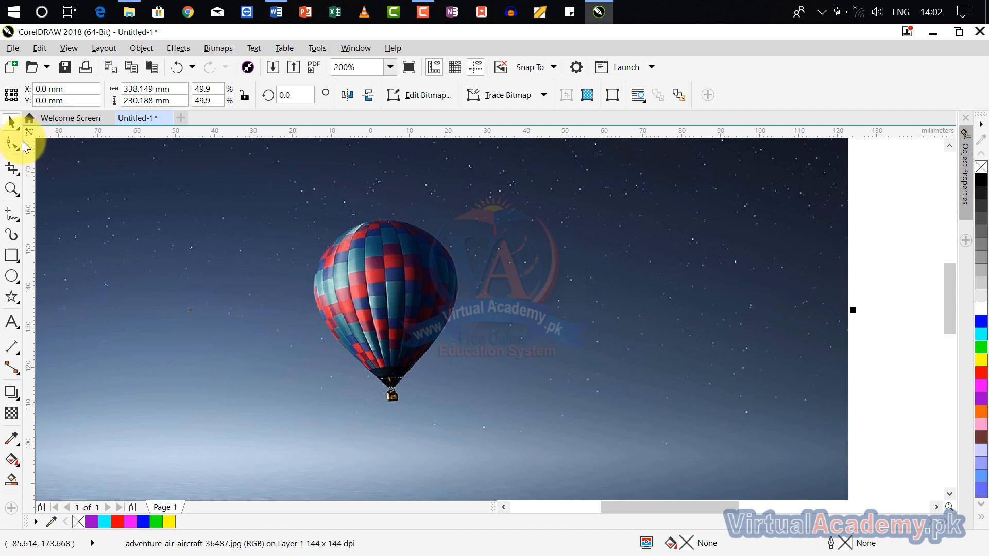
left_click(13, 174)
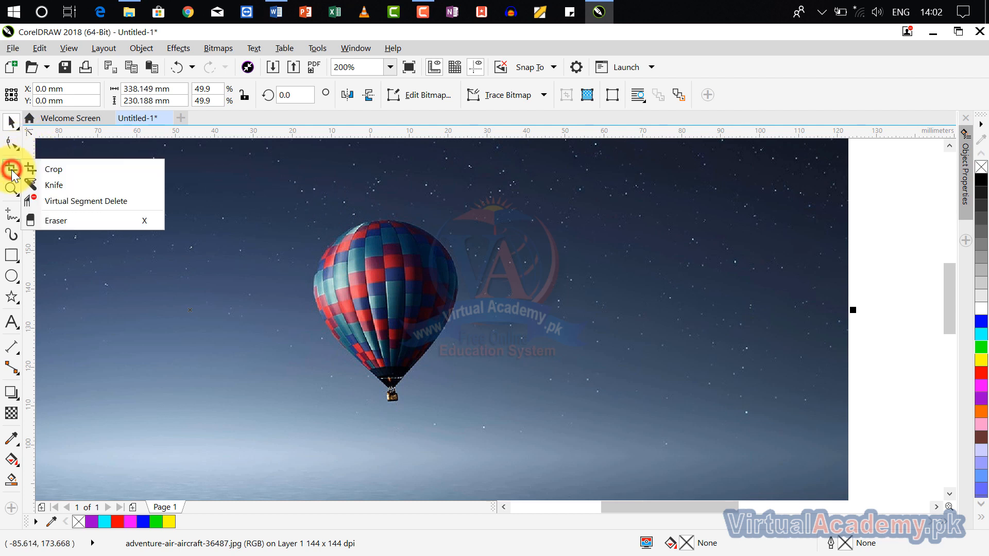
left_click(48, 172)
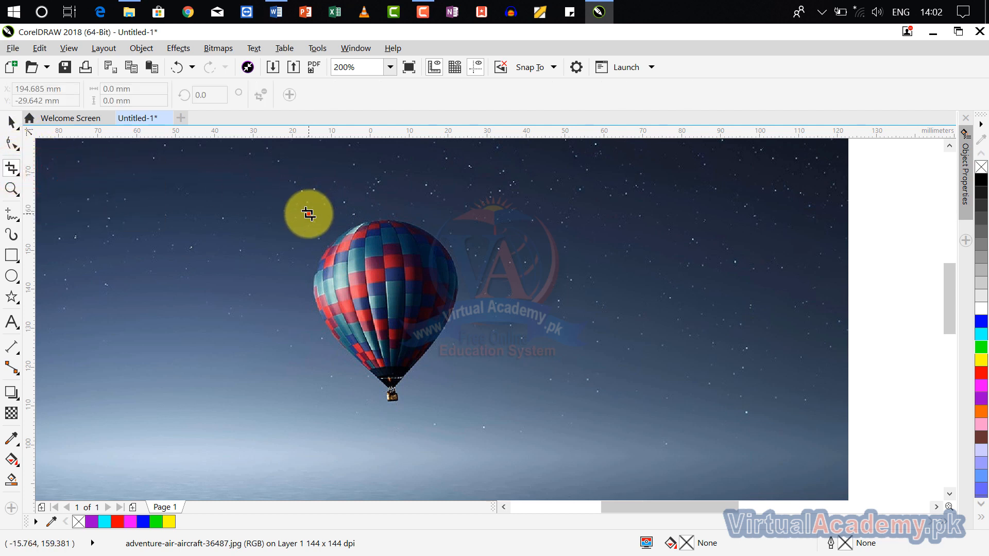
left_click_drag(308, 214, 461, 406)
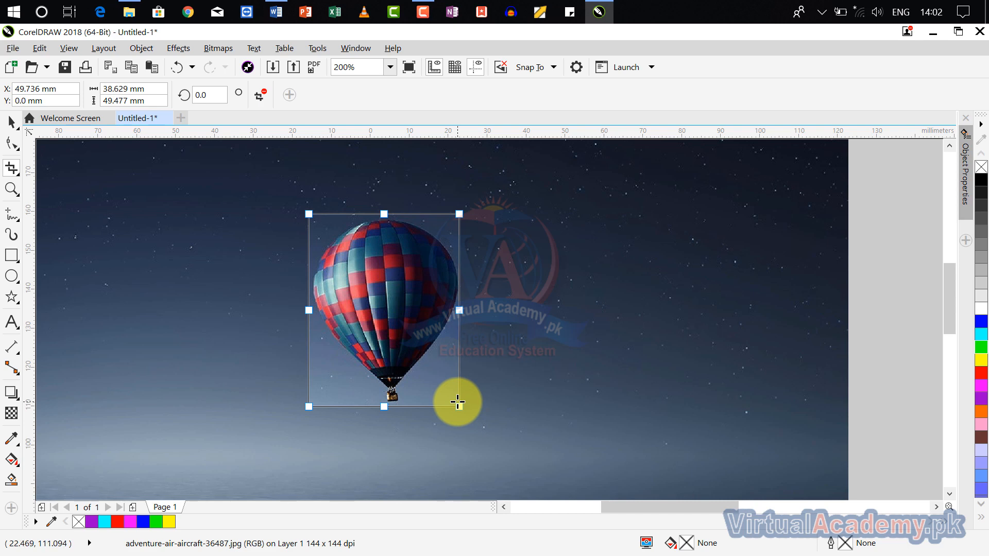
key("Return")
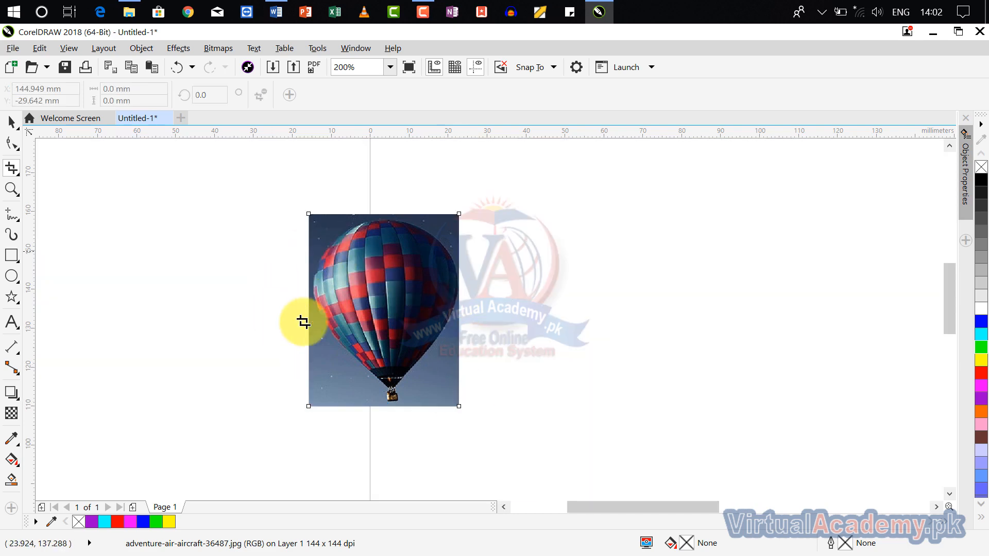
- Select the cropped balloon photo together with the green group and delete both
scroll(359, 318, "down", 3)
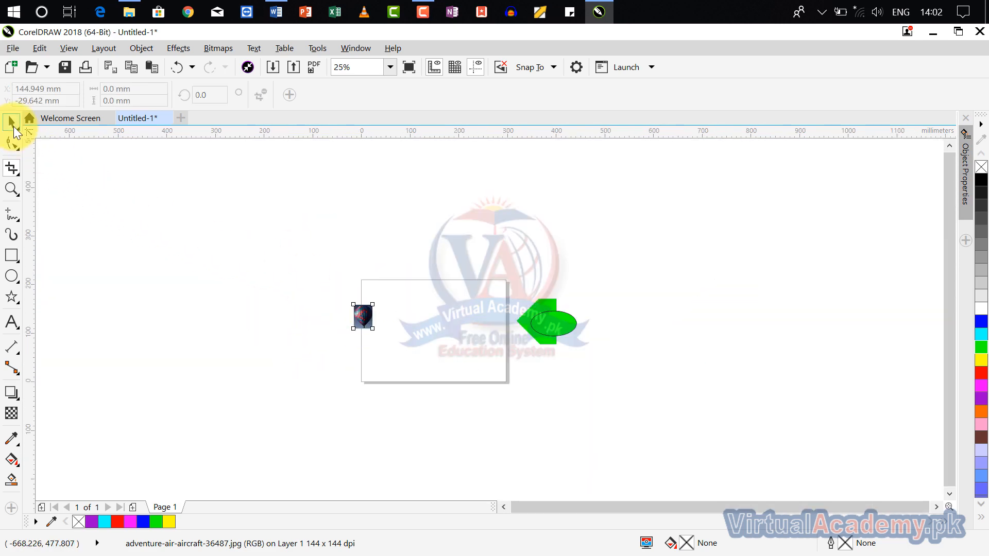
left_click(12, 123)
left_click_drag(746, 259, 595, 296)
left_click_drag(323, 379, 323, 379)
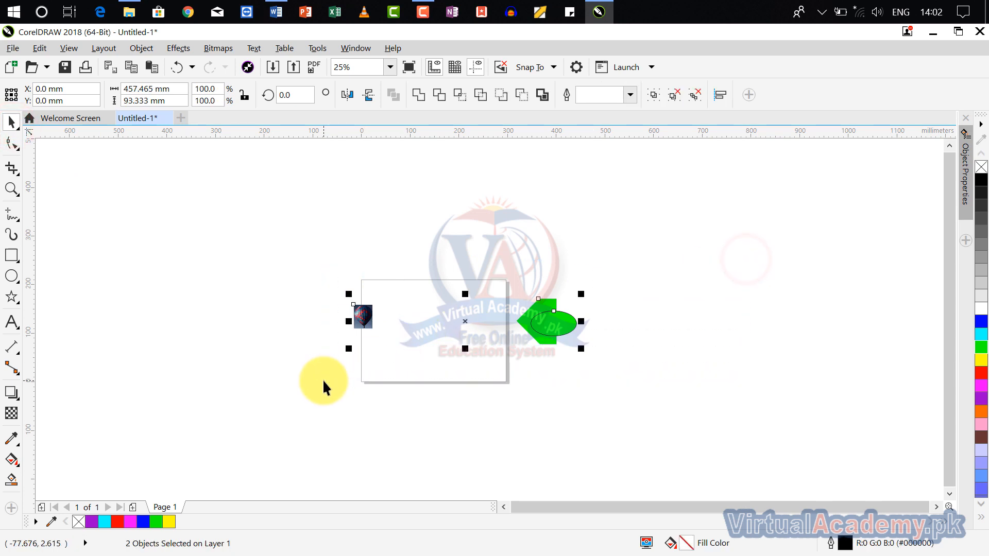
key("Delete")
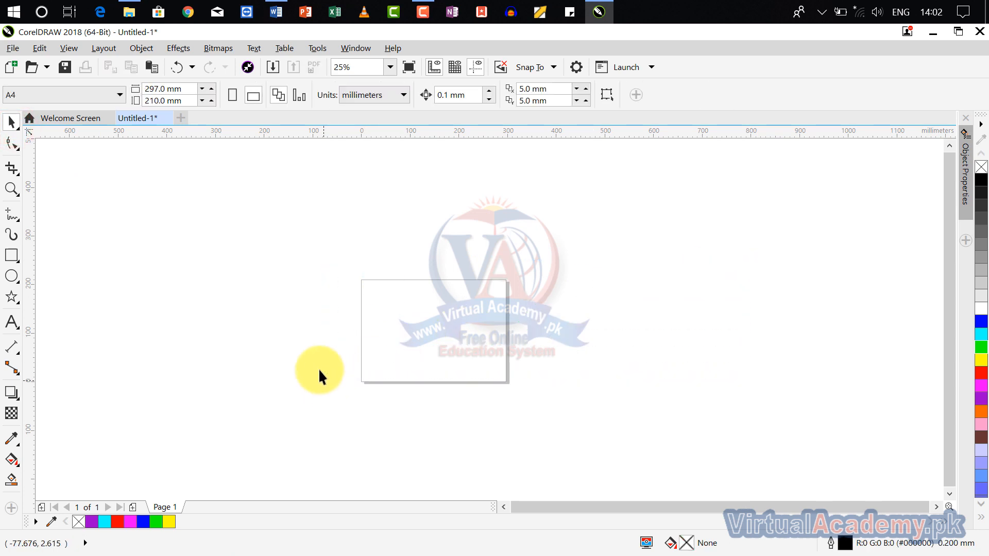
- Draw a rectangle about 215 by 87 mm on the page and fill it with green
left_click(11, 173)
left_click(64, 187)
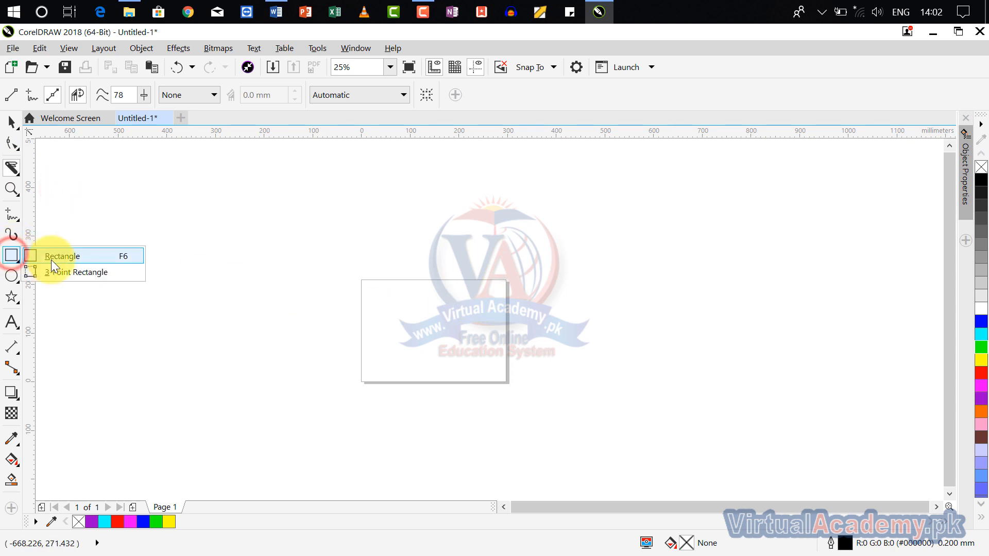
left_click(52, 260)
scroll(404, 321, "up", 1)
left_click_drag(340, 286, 549, 371)
scroll(595, 371, "up", 1)
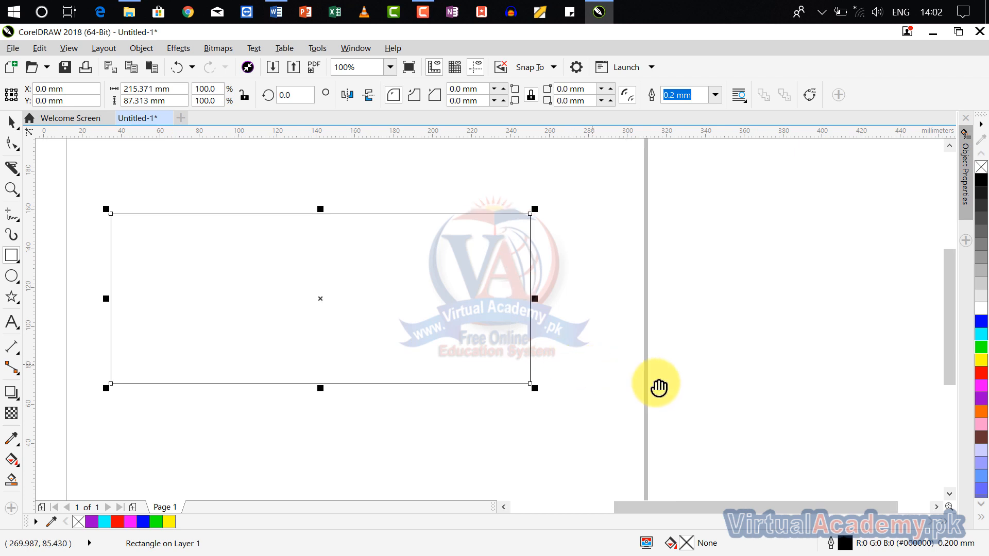
left_click_drag(659, 387, 686, 398)
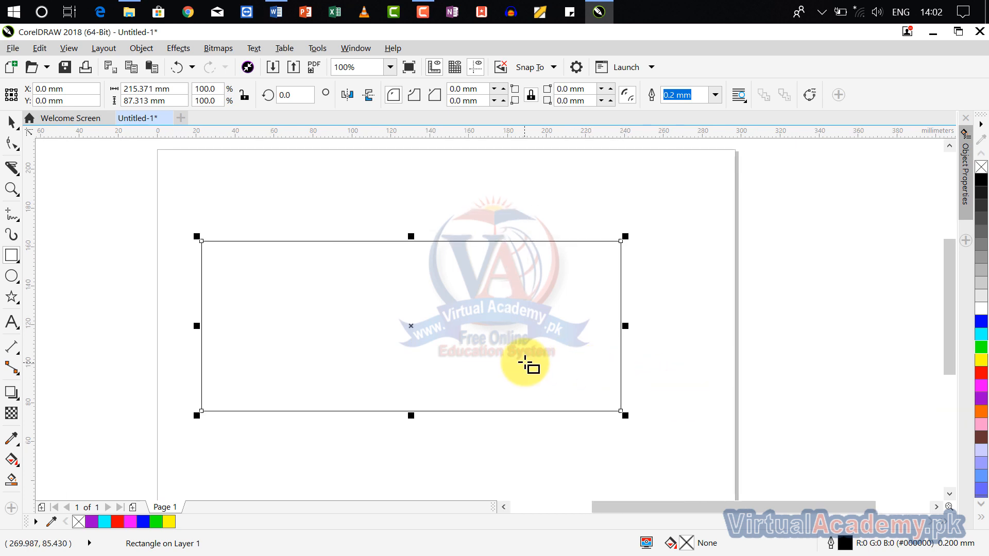
left_click(981, 348)
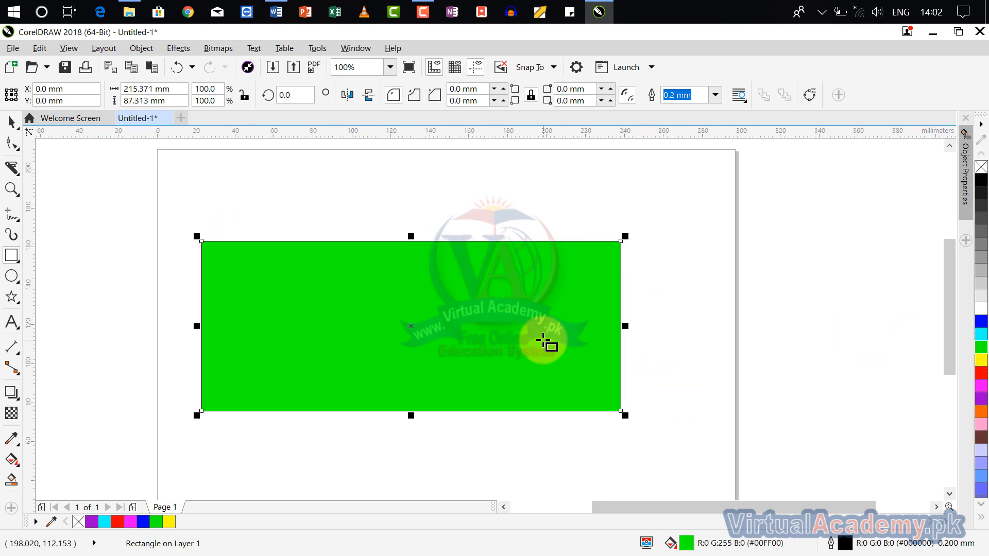
- Cut the green rectangle with the Knife tool in 2-point line mode, from its upper-left corner to its lower-right corner
left_click(12, 168)
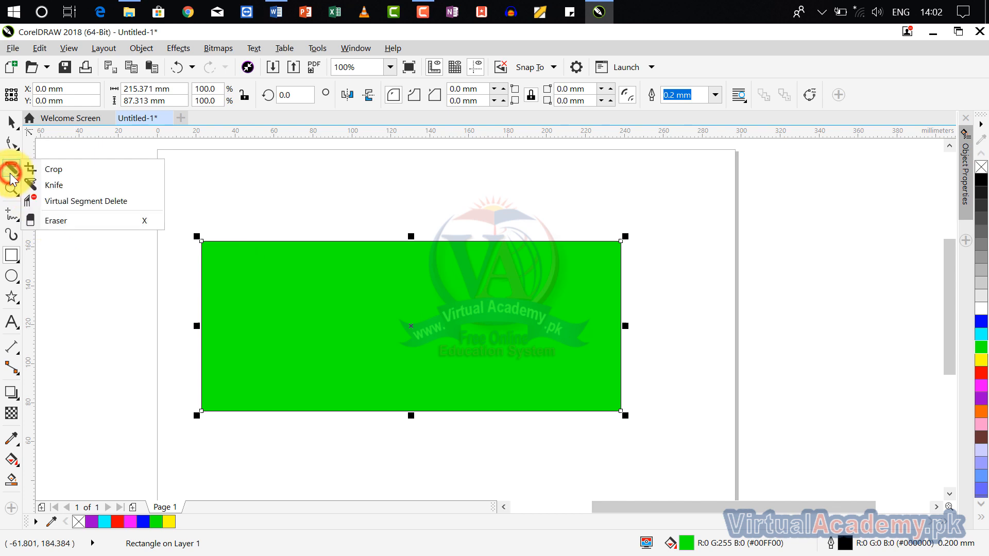
left_click(59, 186)
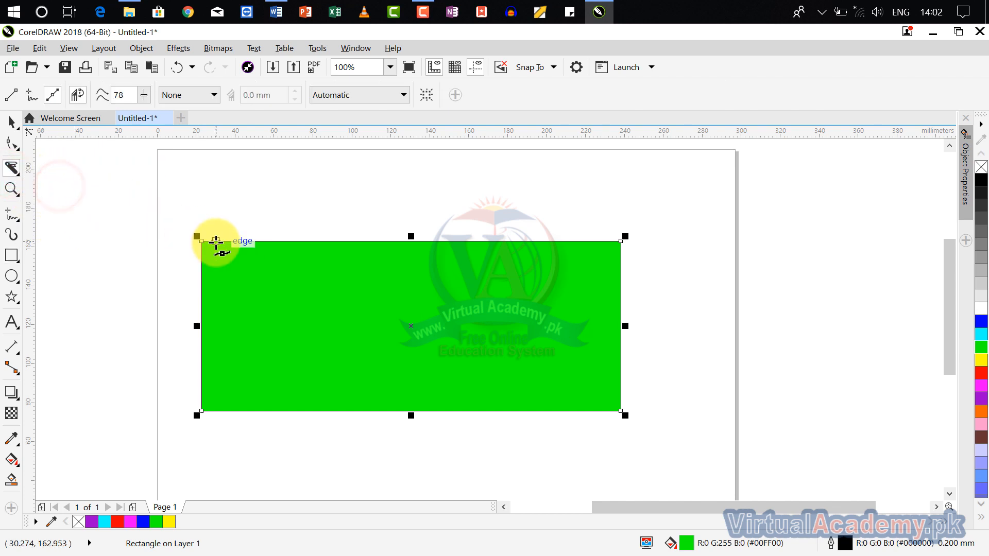
left_click(12, 95)
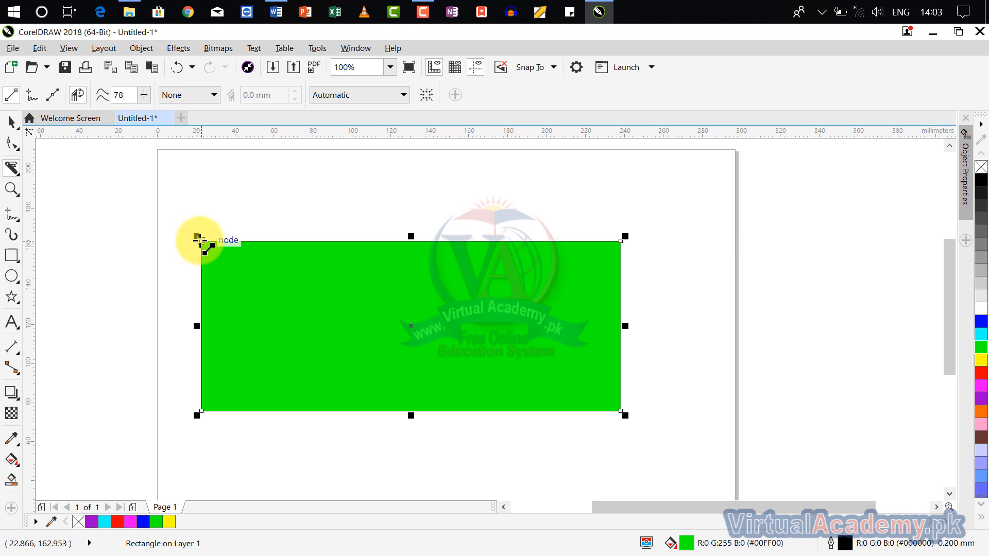
left_click_drag(201, 240, 621, 411)
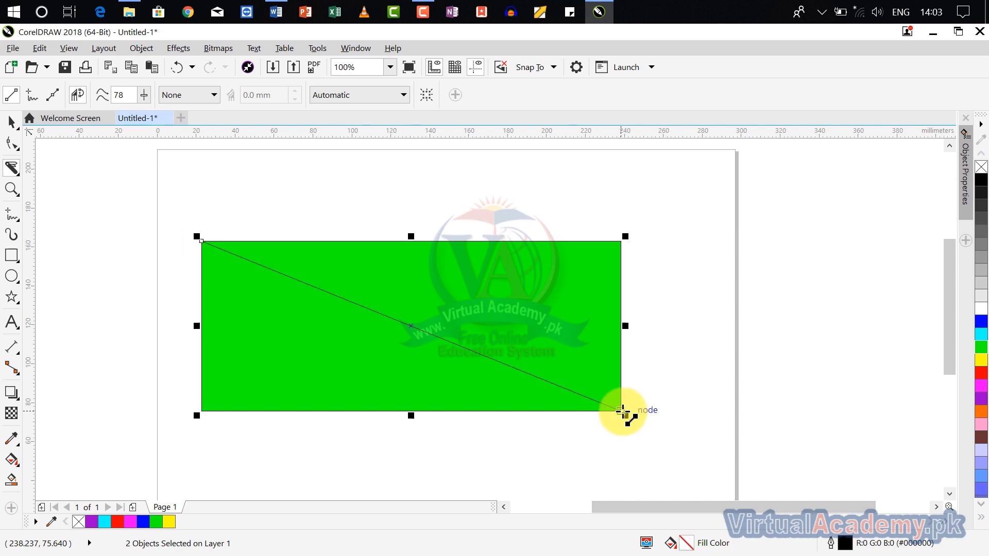
- Select the upper-right triangular piece and move it up and right, away from the lower-left piece
key("space")
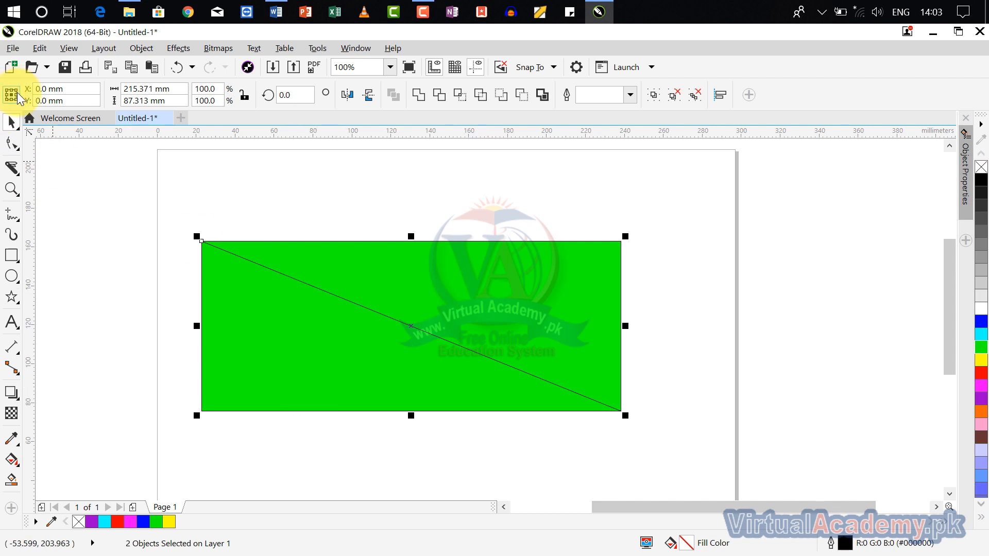
left_click(513, 277)
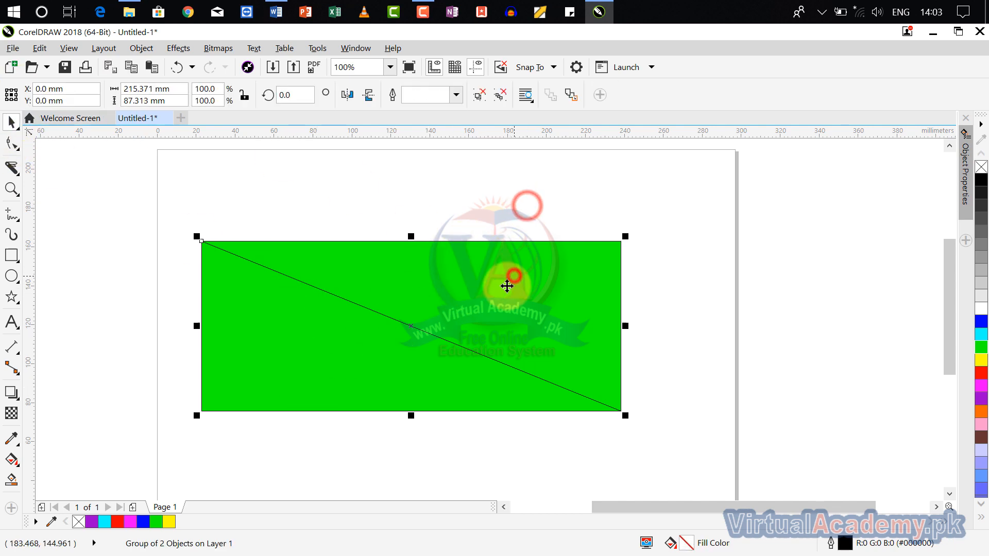
left_click_drag(504, 286, 602, 247)
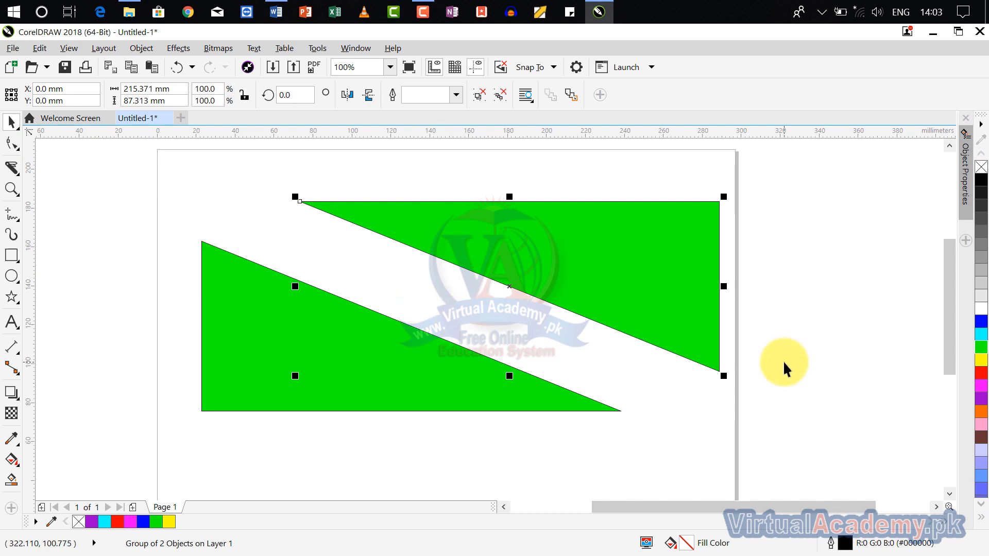
- Fill the separated triangle with cyan and move it back beside the green triangle, leaving a narrow gap along the diagonal
left_click(982, 335)
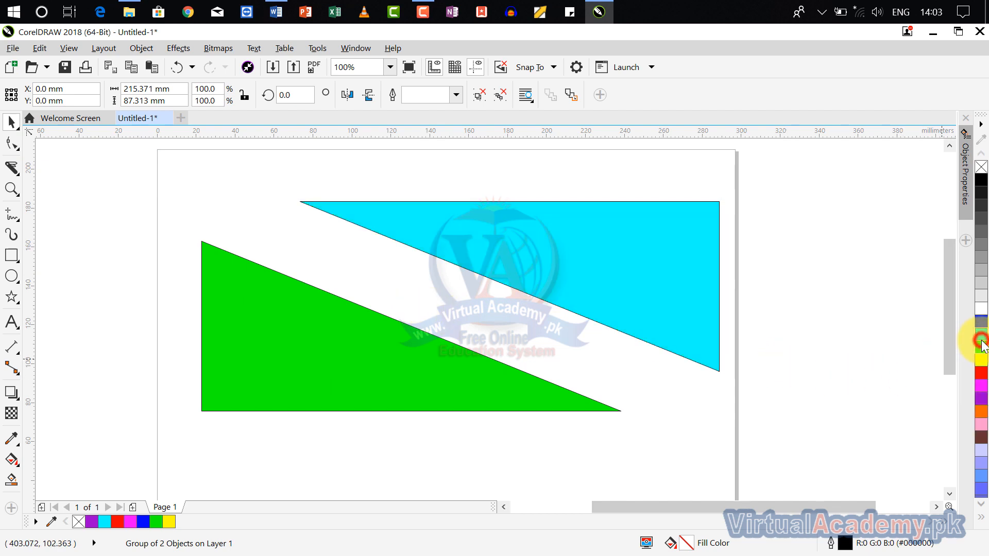
left_click_drag(661, 276, 561, 308)
left_click(758, 273)
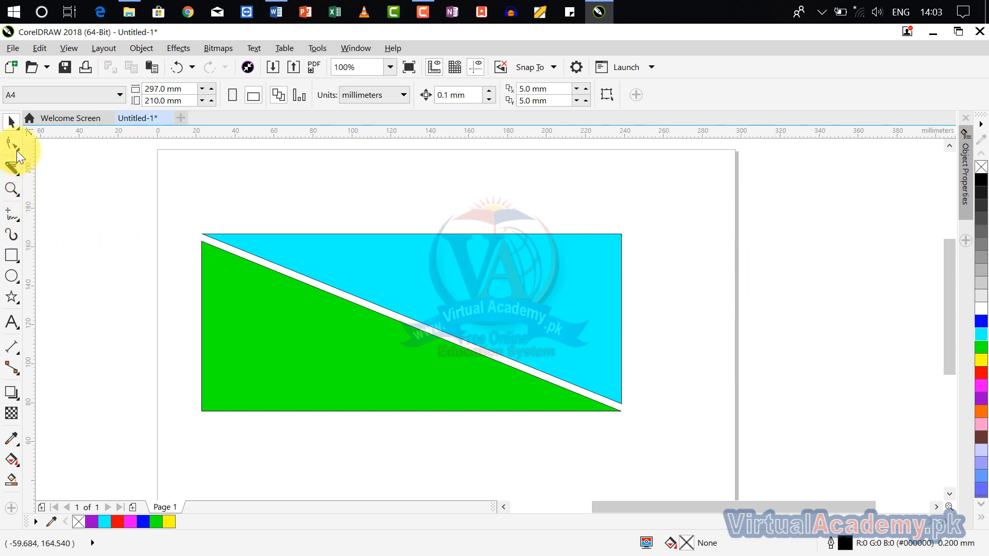
- Cut the cyan triangle with a straight Knife line from its upper-right corner toward the green triangle's lower-left corner
left_click(13, 169)
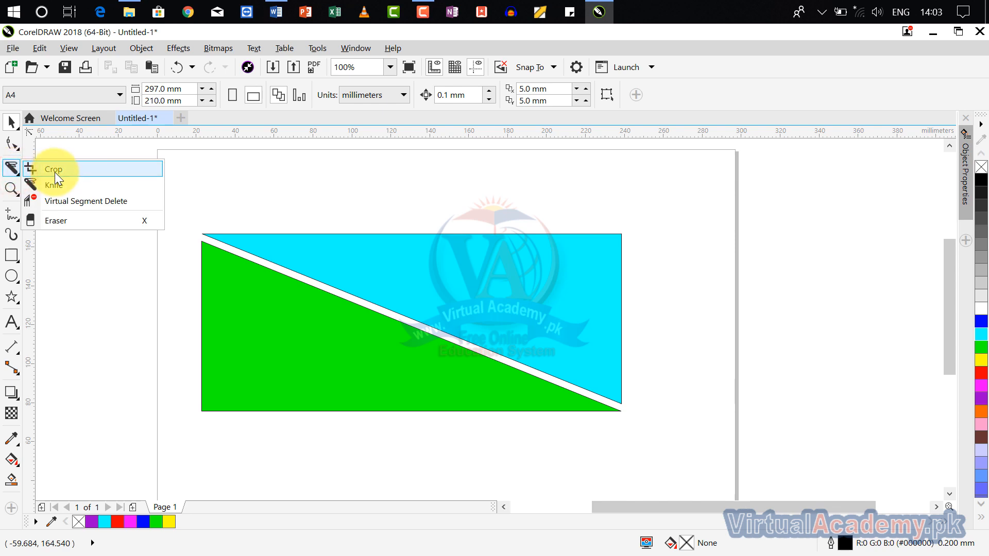
left_click(56, 185)
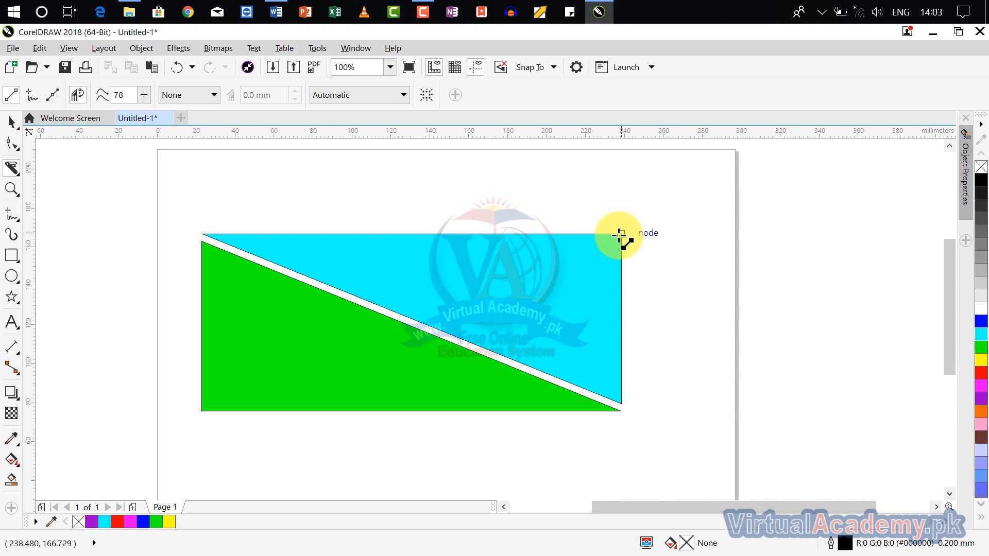
left_click(620, 234)
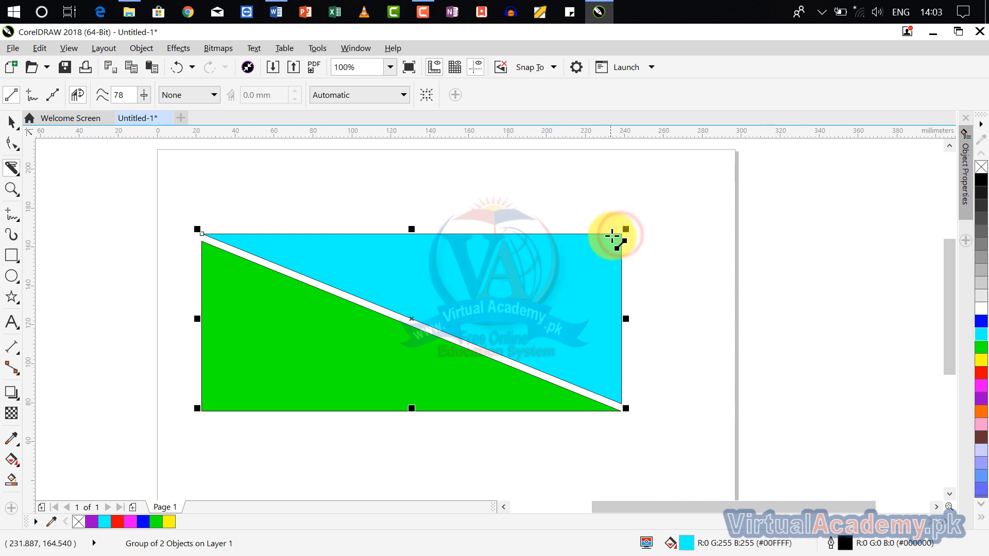
left_click(621, 234)
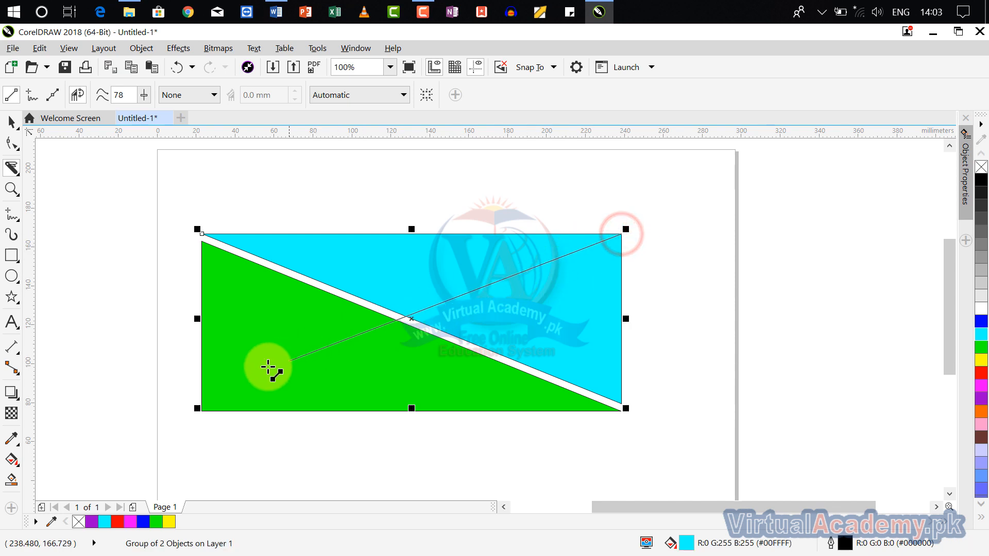
left_click(201, 410)
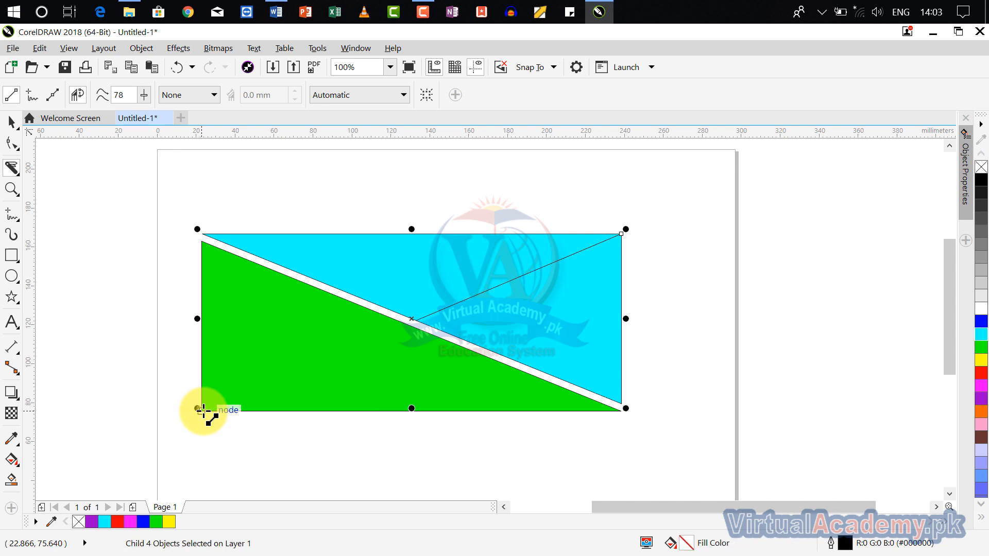
left_click(621, 235)
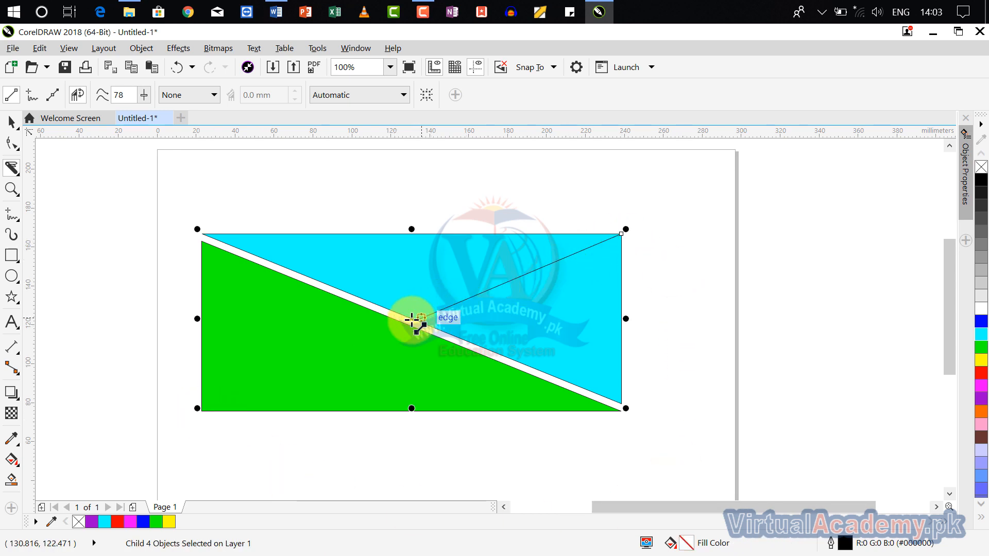
left_click(412, 319)
- Try to cut the green triangle with a straight Knife line from its lower-left corner toward the cyan triangle's upper-right corner
key("space")
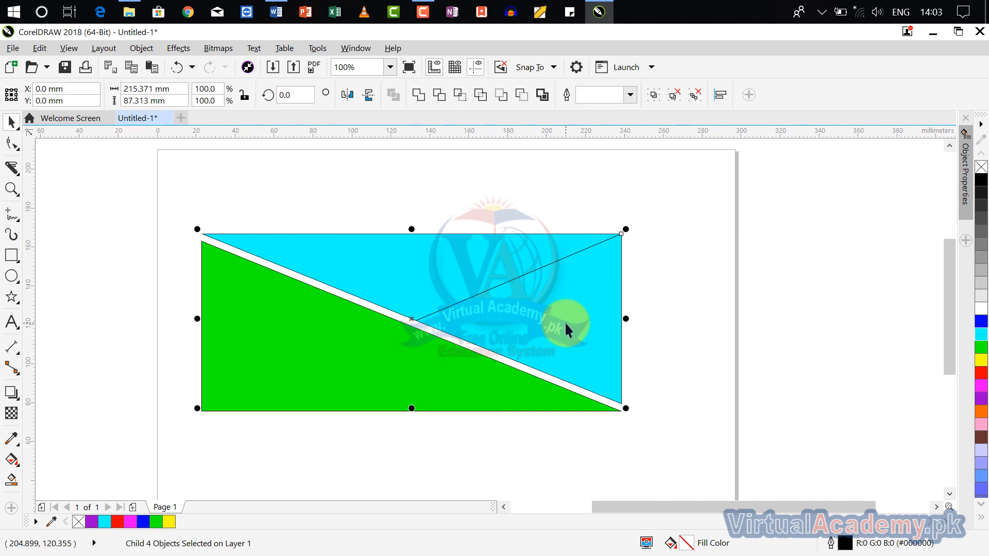
left_click(13, 154)
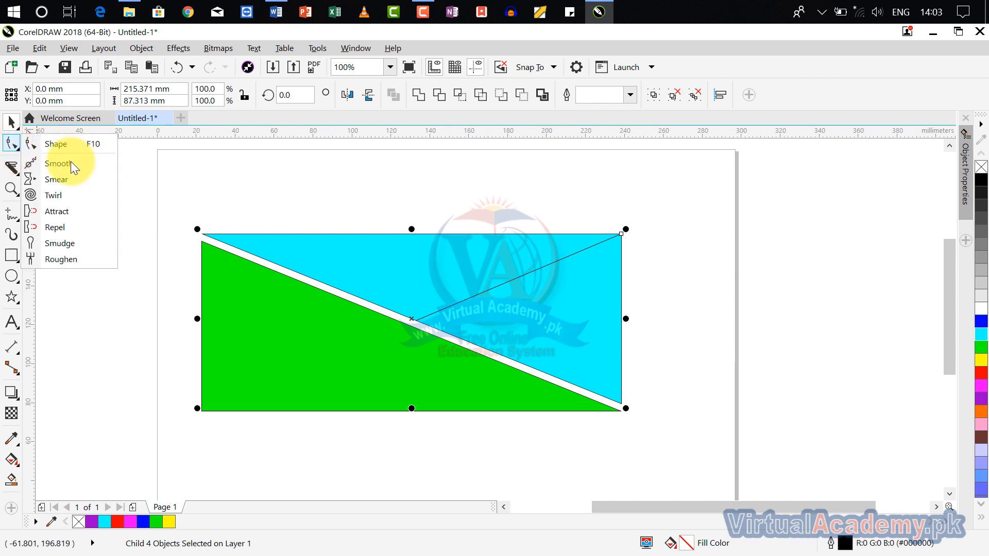
left_click(11, 168)
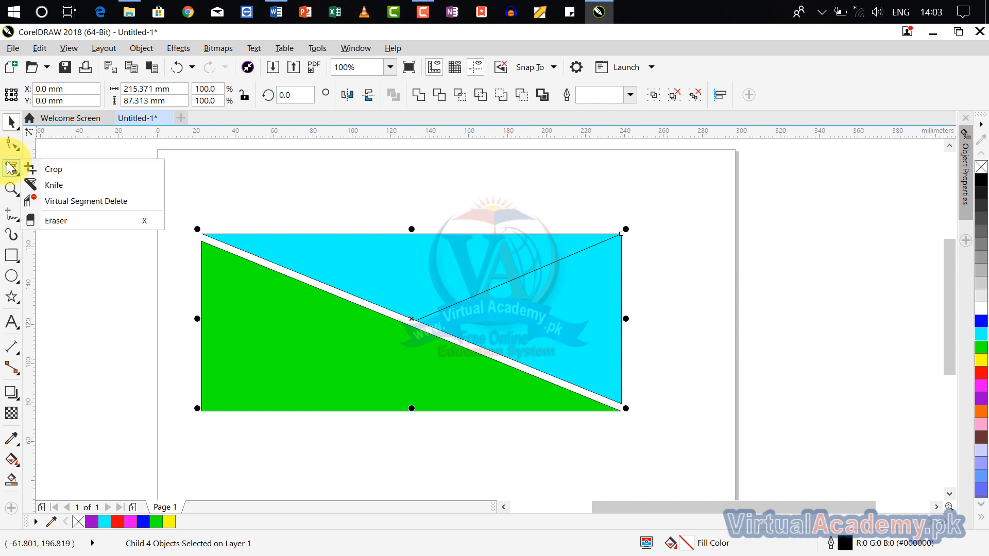
left_click(49, 184)
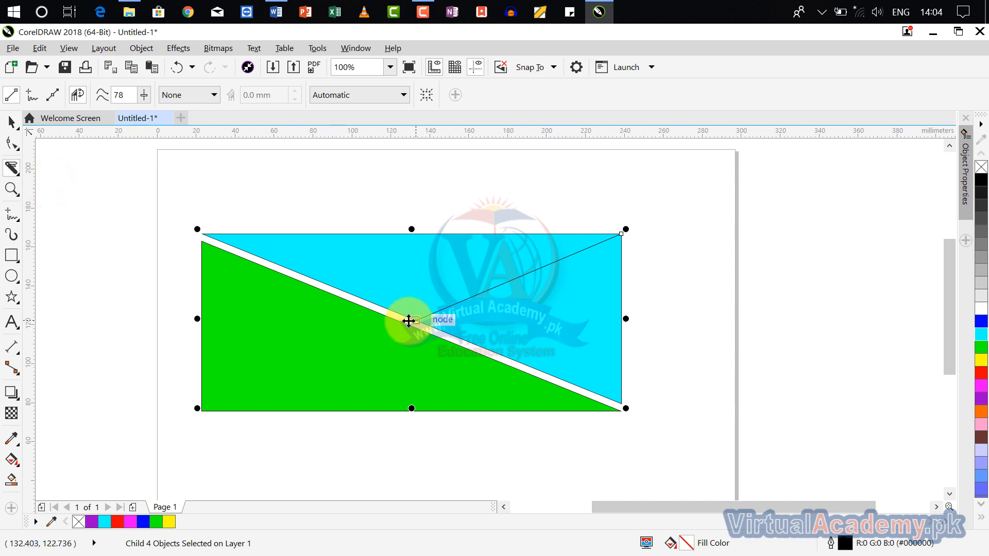
left_click(200, 410)
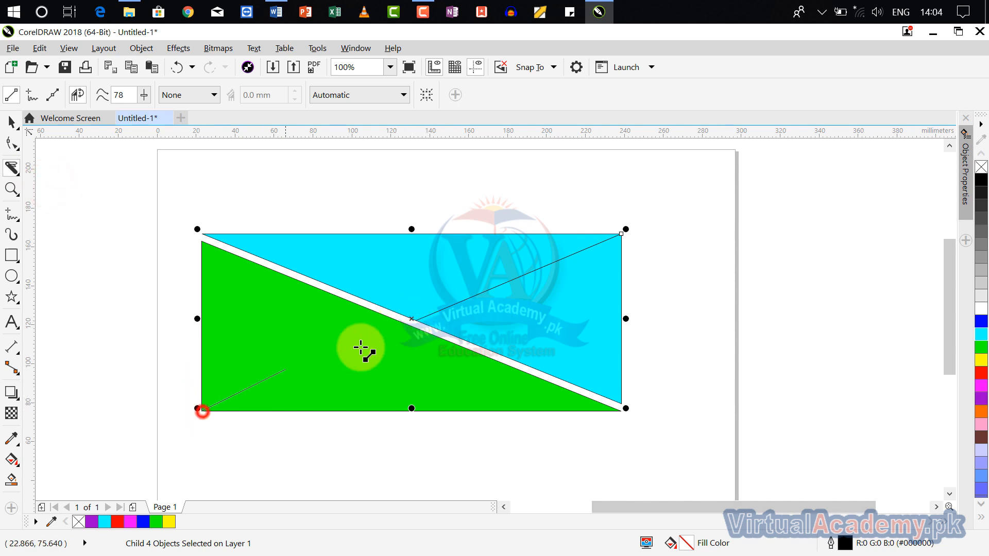
left_click(620, 234)
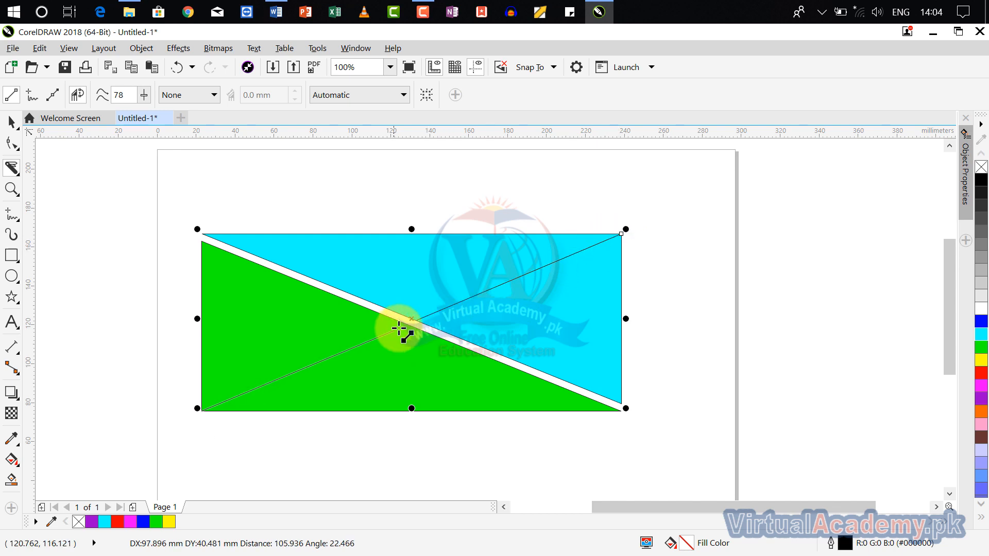
left_click(407, 323)
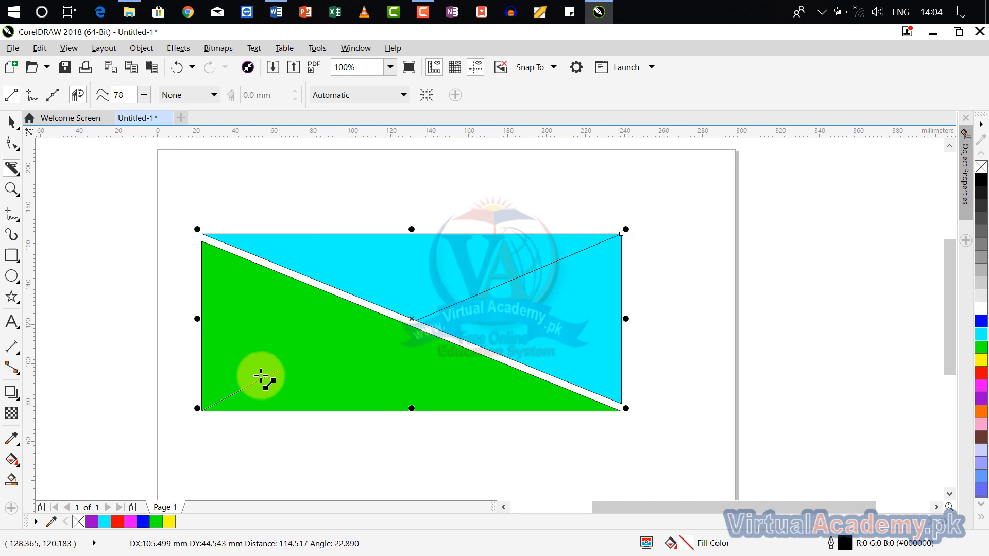
left_click(198, 408)
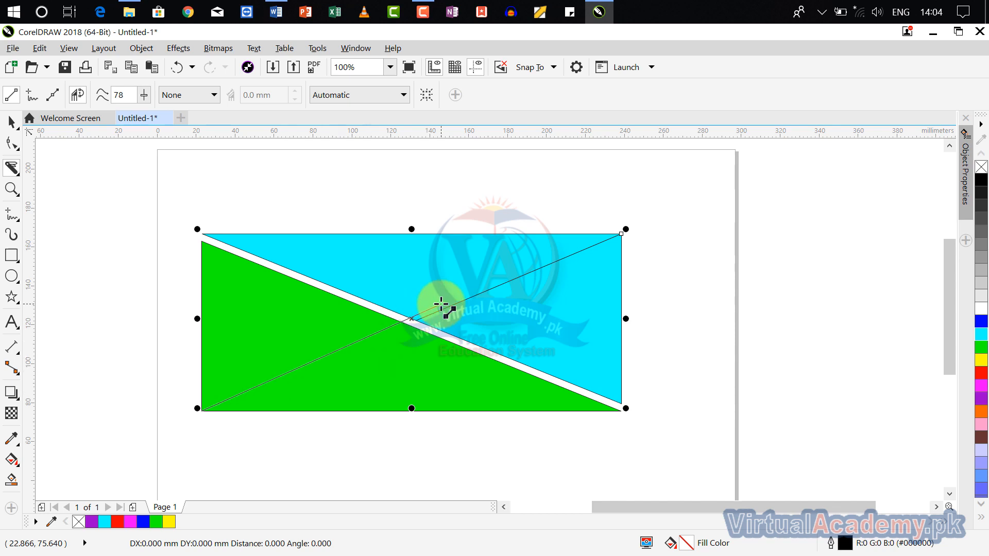
left_click(619, 236)
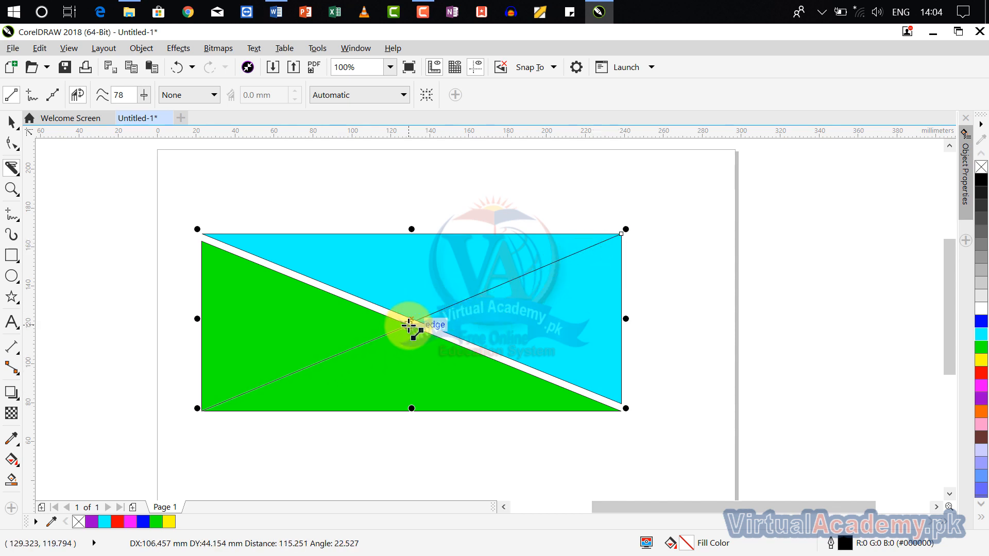
left_click_drag(408, 325, 618, 237)
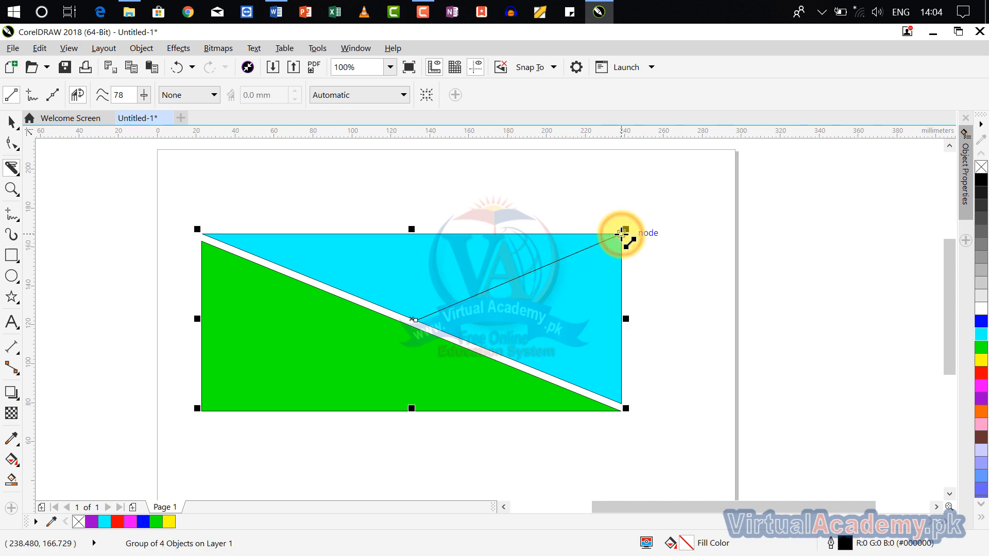
left_click(622, 235)
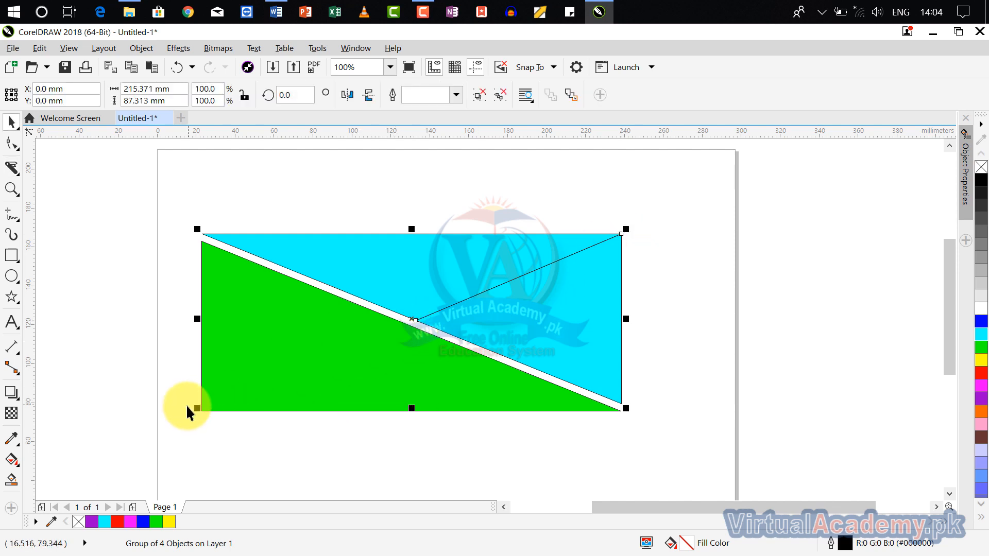
- Move the grouped cyan triangle up and right, well away from the green triangle
left_click(473, 186)
left_click(484, 270)
left_click(539, 298)
left_click_drag(538, 298, 698, 290)
left_click_drag(773, 349, 701, 272)
left_click(764, 256)
- Ungroup the objects that make up the cut cyan triangle and clear the selection
left_click(547, 220)
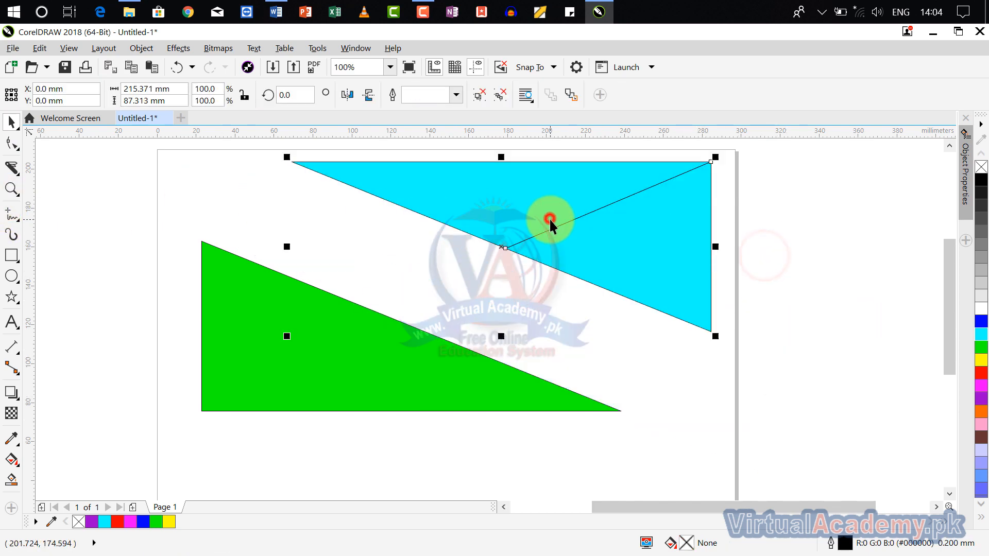
right_click(558, 199)
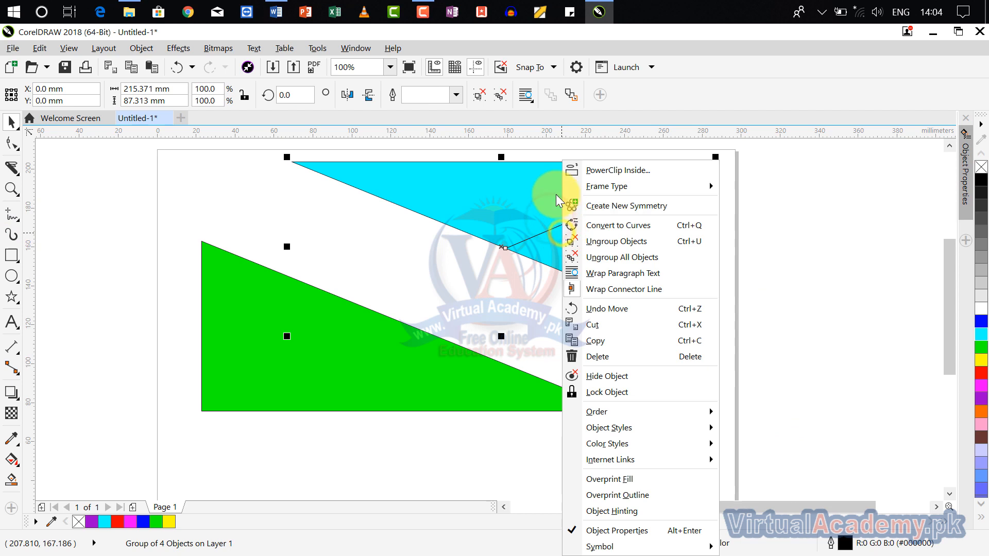
left_click(534, 163)
right_click(533, 161)
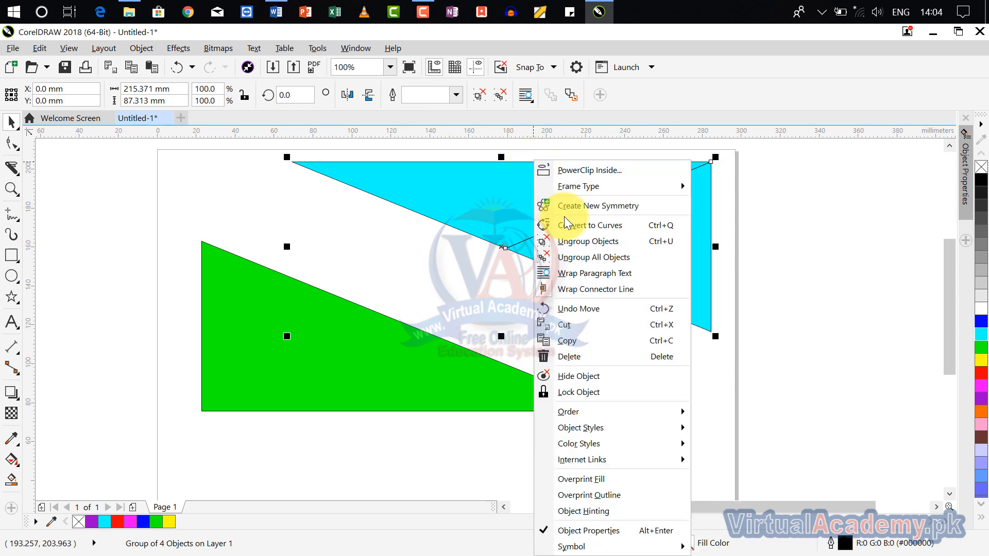
left_click(578, 249)
left_click(816, 241)
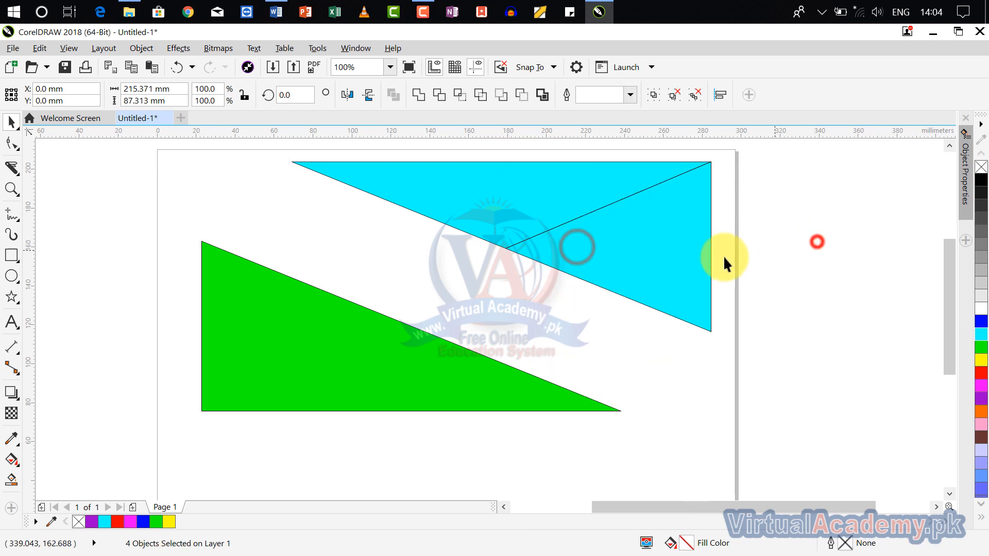
- Move the right-hand cyan piece down and right, and delete the duplicate without an outline left in its old place
left_click_drag(644, 302, 691, 356)
left_click(830, 334)
left_click(611, 227)
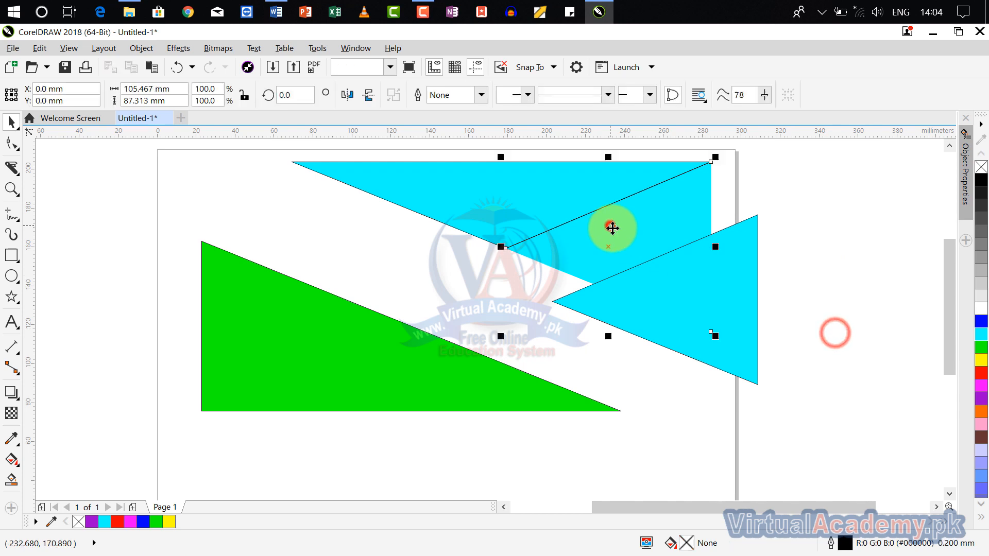
left_click_drag(624, 239, 695, 290)
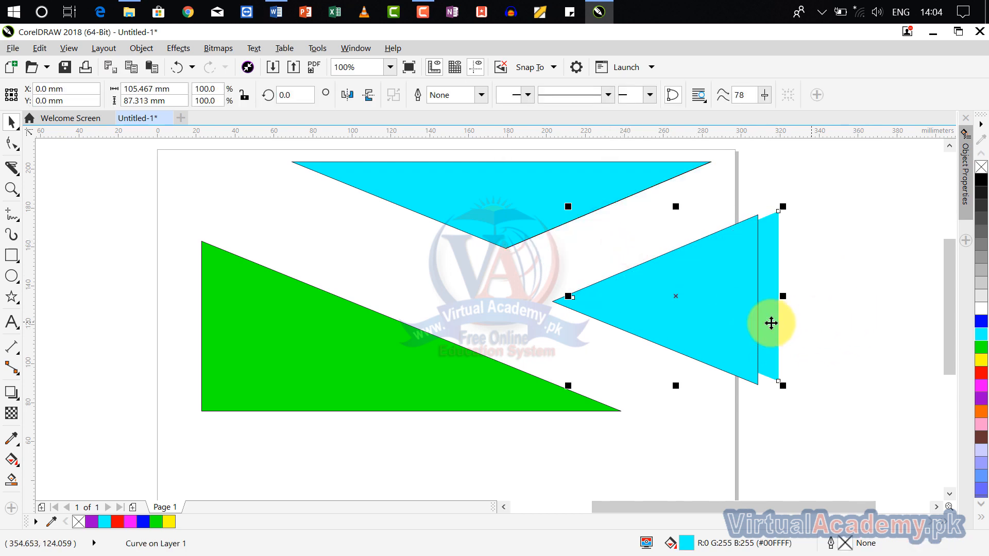
key("Delete")
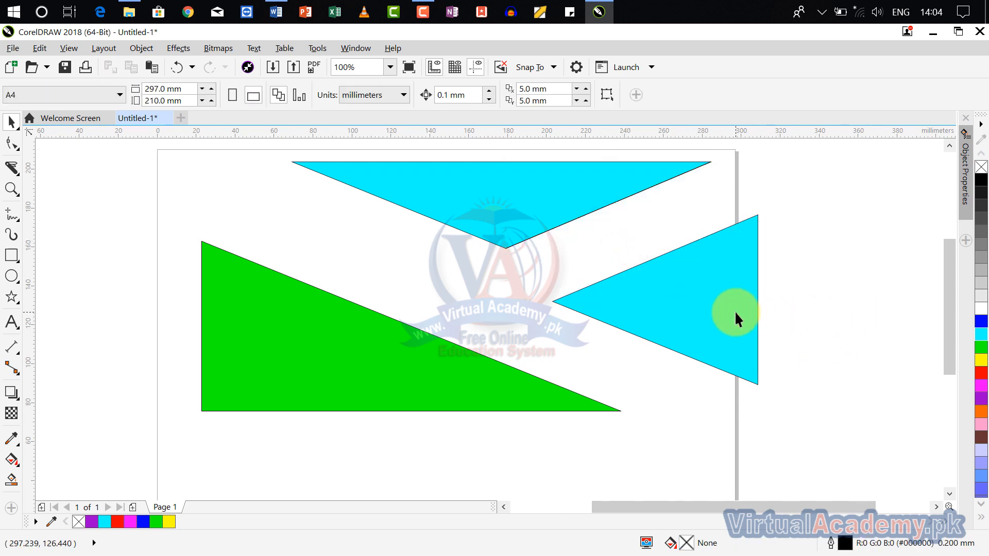
left_click(740, 316)
- Cut the green triangle with a straight Knife line from its lower-left corner to the middle of its diagonal edge
left_click(430, 382)
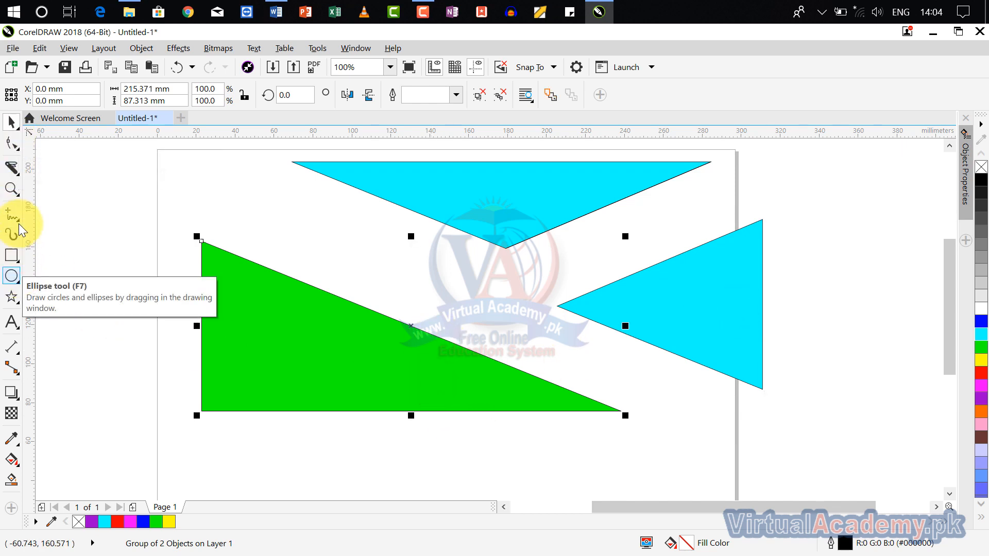
left_click(12, 166)
left_click(88, 181)
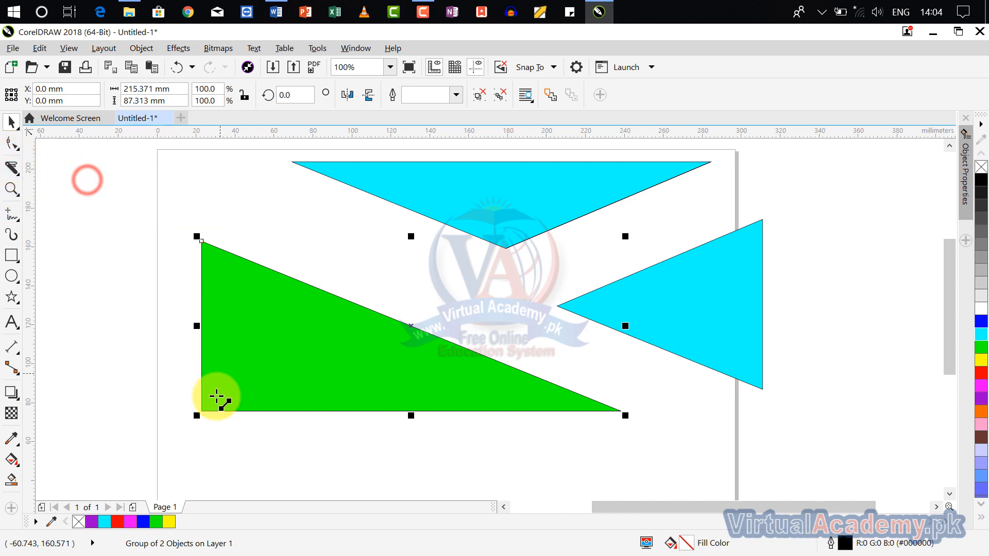
left_click(202, 410)
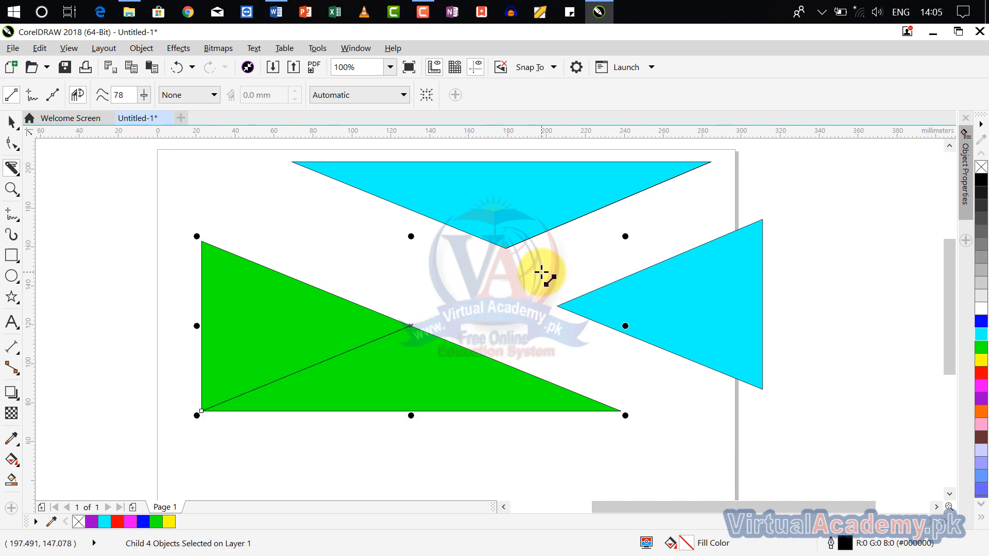
left_click(11, 122)
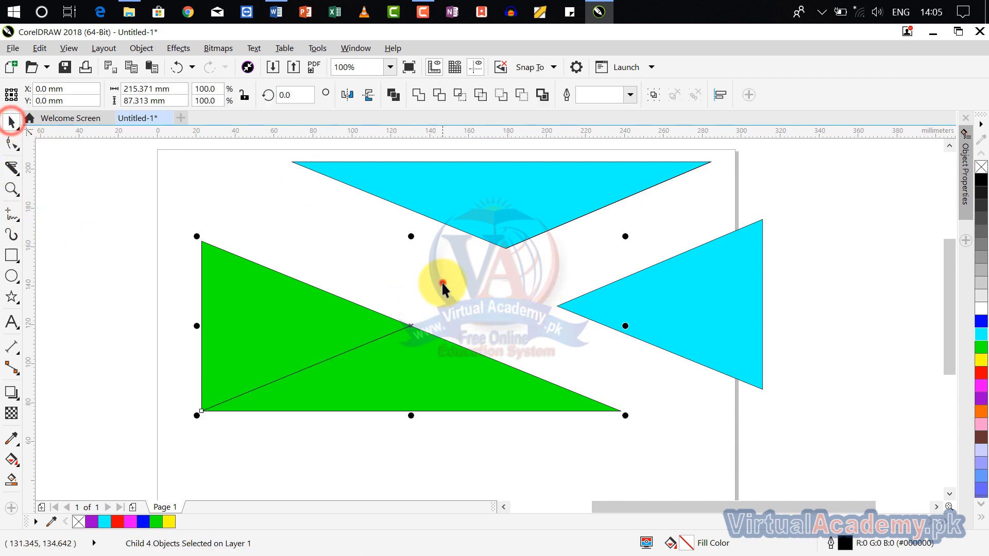
left_click(441, 283)
- Move the cut green triangle up and left to the page's left edge and ungroup its objects
left_click_drag(419, 369, 476, 408)
left_click_drag(508, 339, 318, 319)
right_click(318, 320)
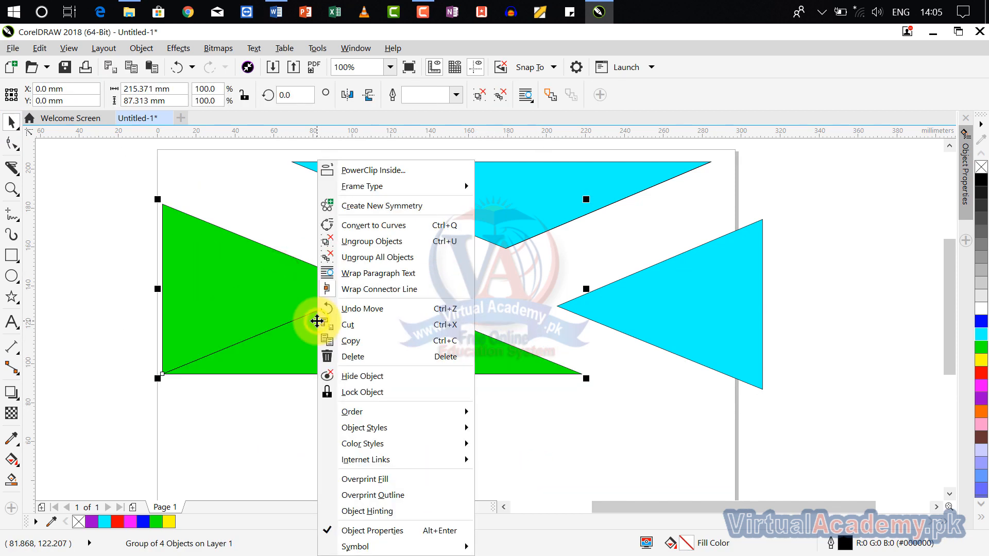
left_click(364, 241)
left_click(494, 307)
- Move the lower green piece down and right, and delete the empty triangle outline left behind
left_click_drag(366, 350, 415, 401)
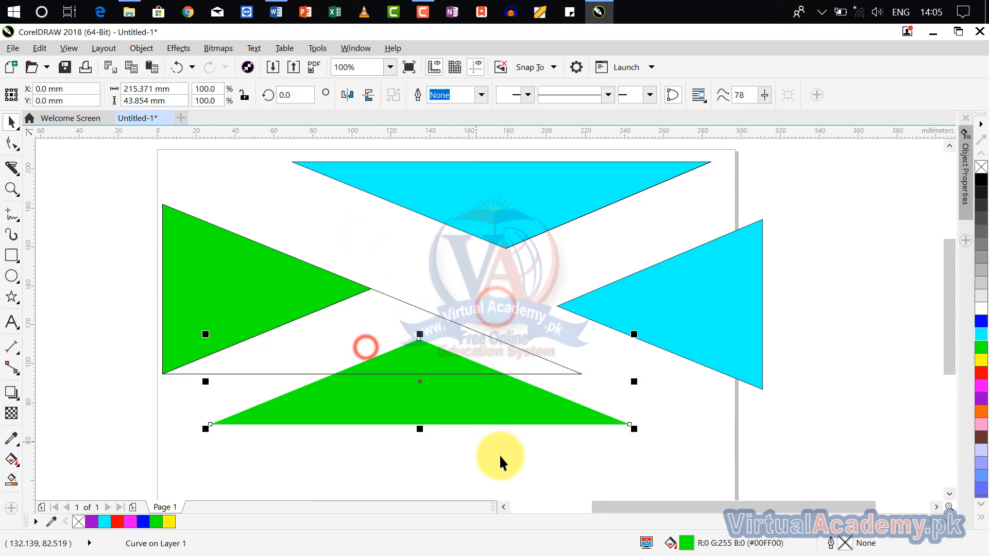
left_click(515, 472)
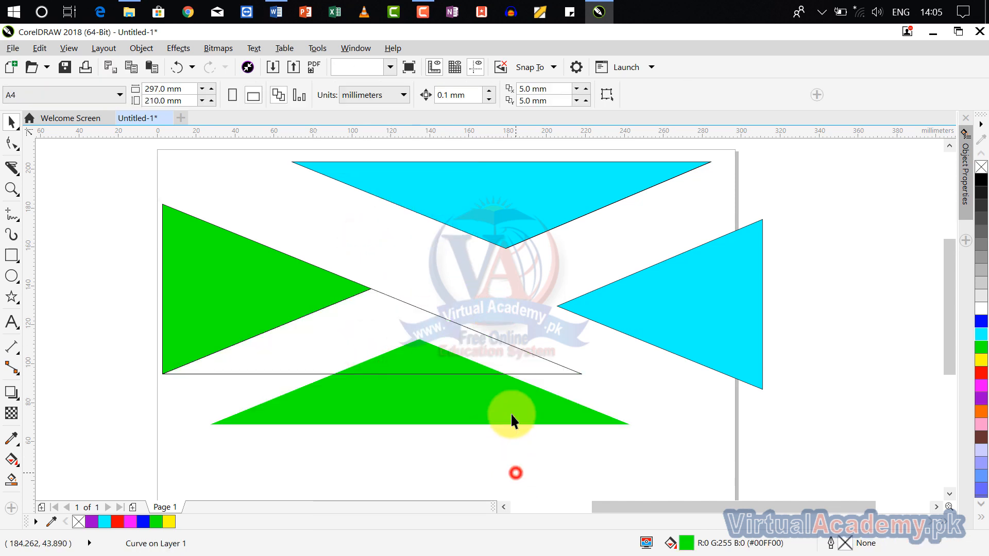
left_click(489, 338)
key("Delete")
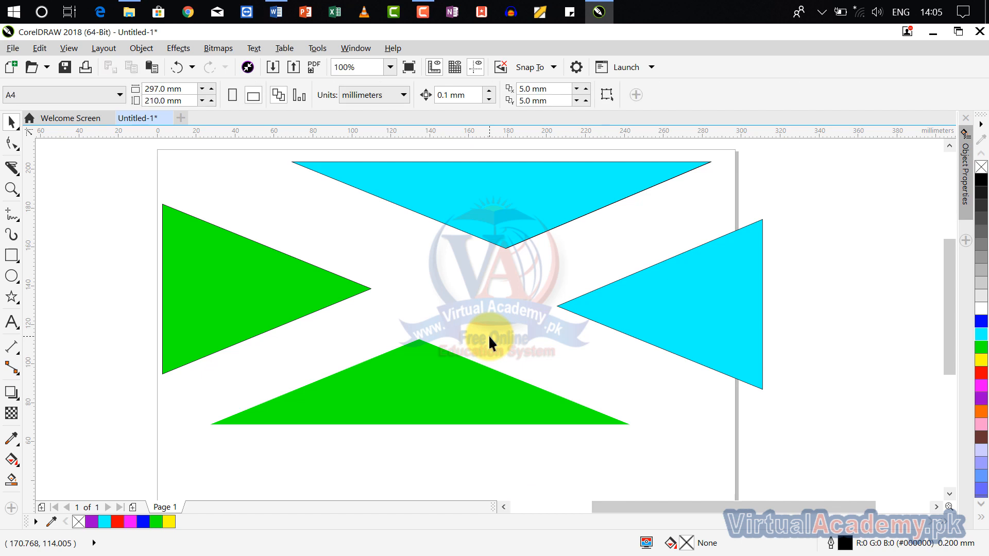
- Move the lower green piece back beside the left one and the right cyan piece beside the upper one, leaving narrow gaps
left_click_drag(427, 379, 390, 339)
left_click(517, 428)
left_click(581, 418)
left_click_drag(659, 309, 611, 268)
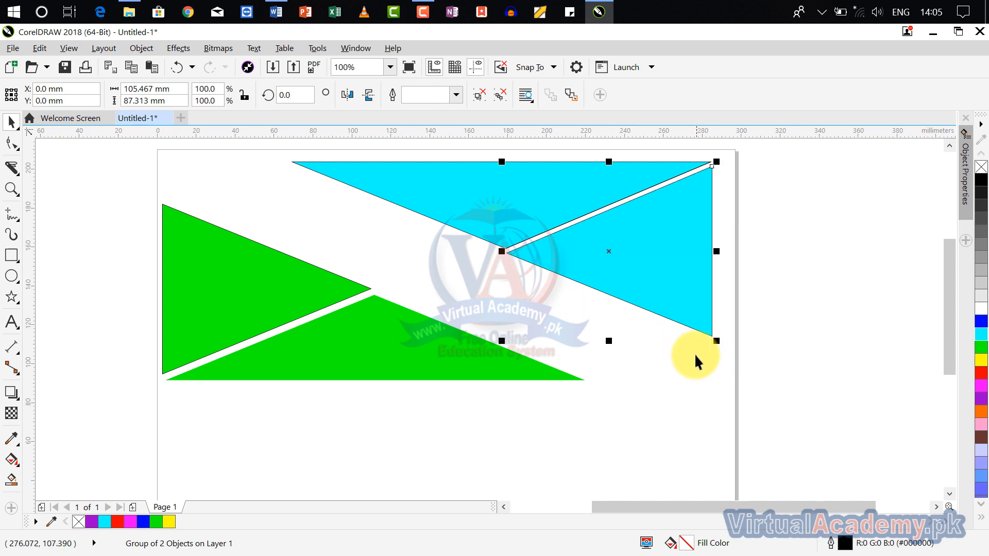
- Fill the right-hand cyan triangle with green and the lower green triangle with red
left_click(981, 354)
left_click(278, 283)
left_click(375, 341)
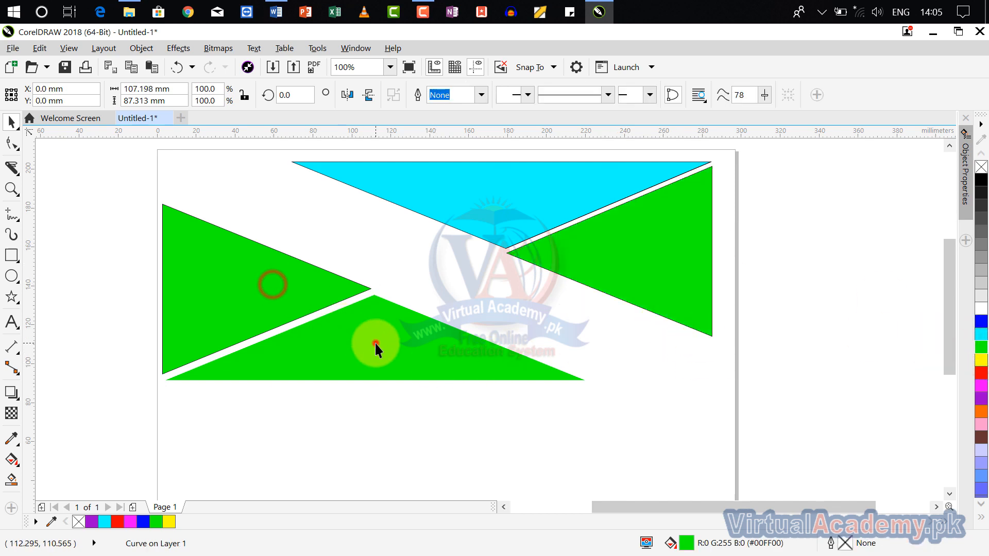
left_click(983, 379)
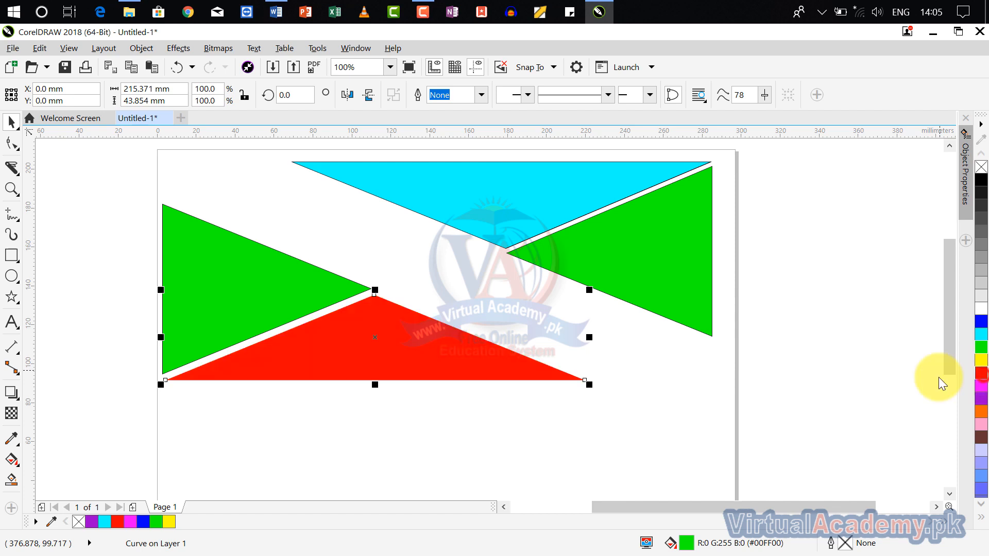
left_click(746, 397)
- Move the cyan and right-hand green triangles together to complete the rectangle with narrow gaps, and shift the green one slightly right
left_click(675, 252)
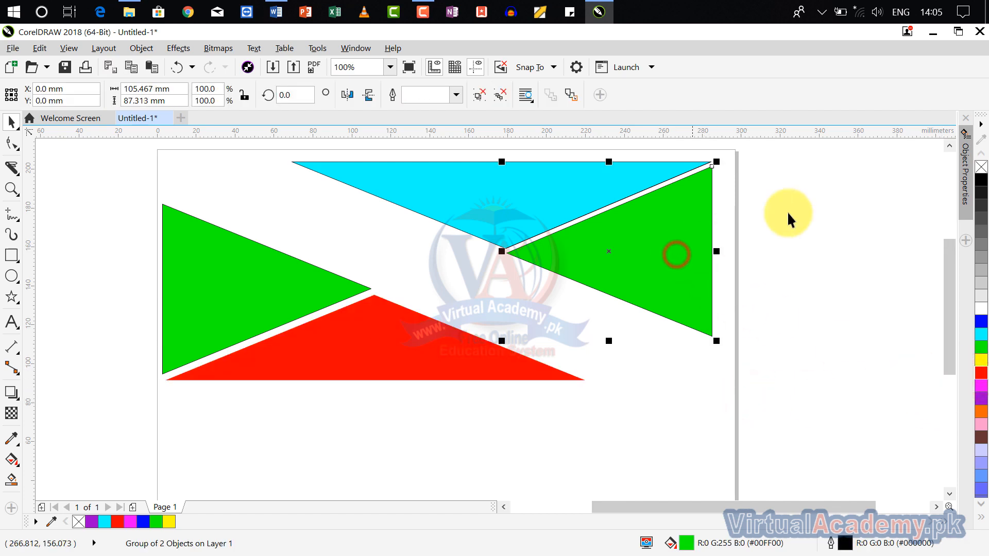
left_click(788, 211)
left_click_drag(781, 156, 630, 247)
left_click_drag(764, 189, 598, 209)
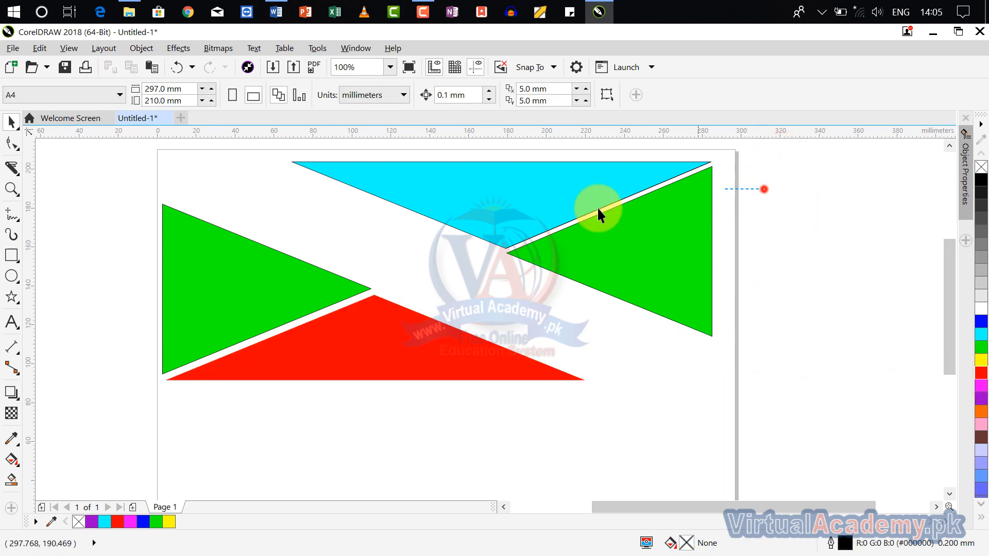
left_click_drag(265, 144, 807, 332)
left_click_drag(531, 223, 416, 260)
left_click(723, 269)
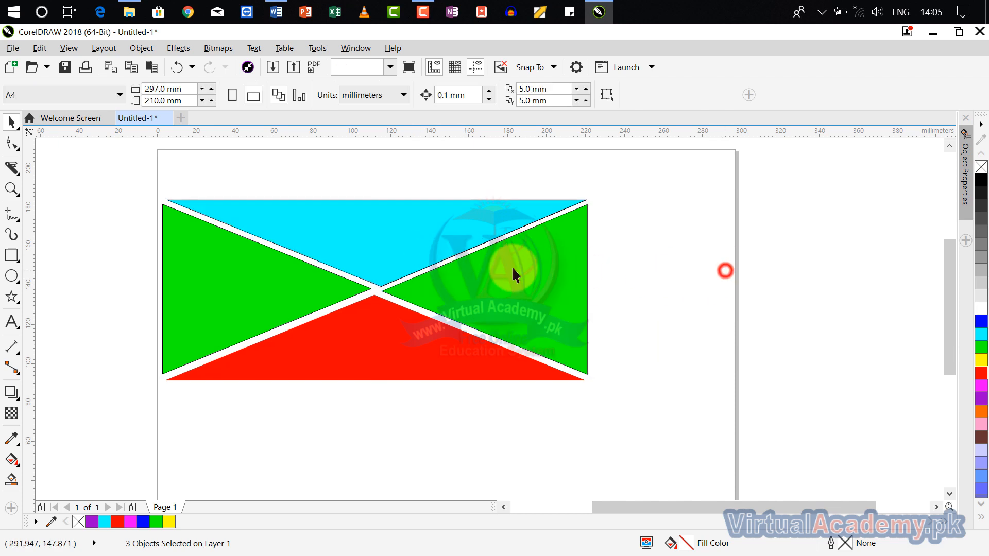
left_click(508, 266)
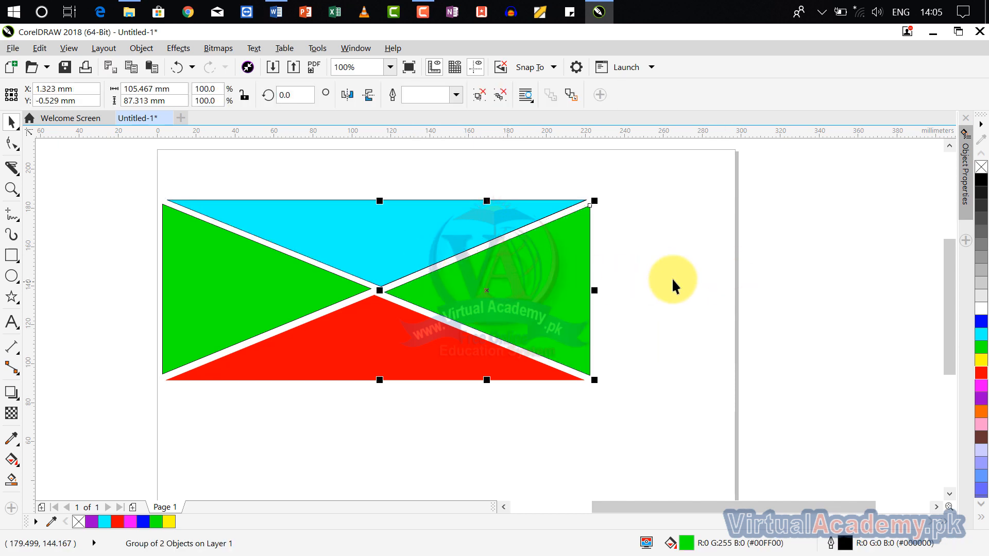
left_click(730, 278)
- Select all the triangles that form the rectangle and group them
scroll(788, 322, "down", 1)
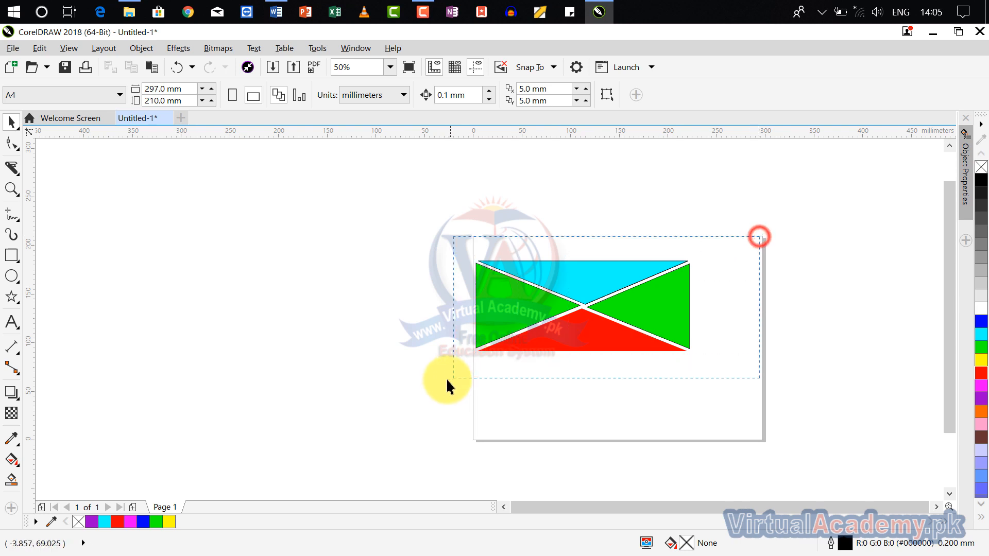
left_click_drag(759, 237, 443, 379)
key("ctrl+g")
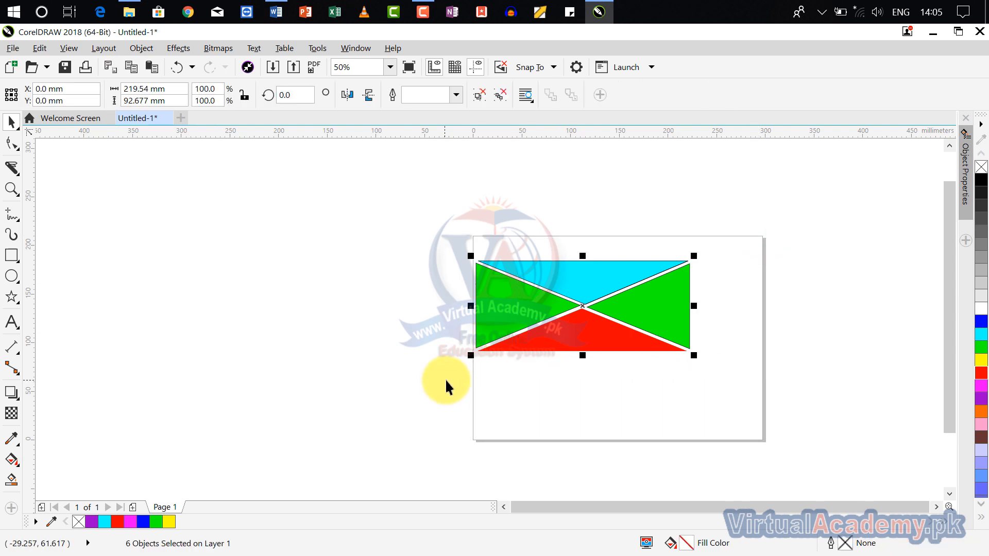
- Move the grouped triangle rectangle off the page into the empty area on its left
left_click_drag(564, 316, 249, 267)
left_click(715, 404)
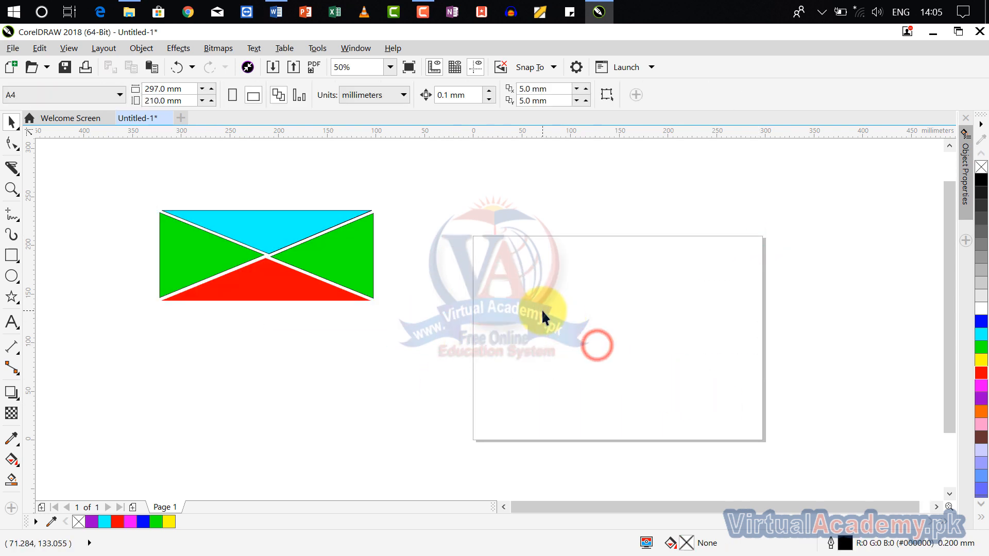
- Draw a rectangle about 244 by 102 mm on the page and fill it with cyan
scroll(541, 309, "down", 1)
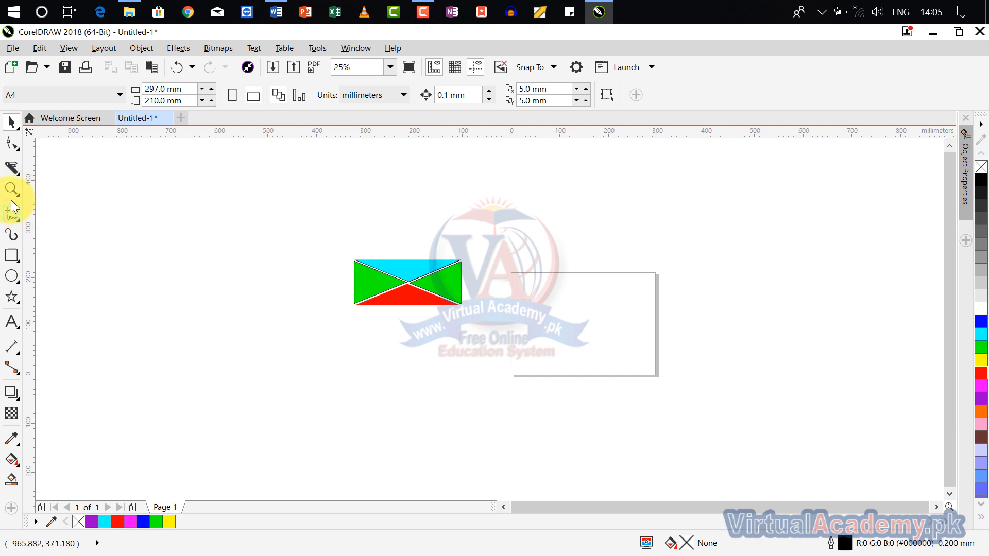
left_click(11, 254)
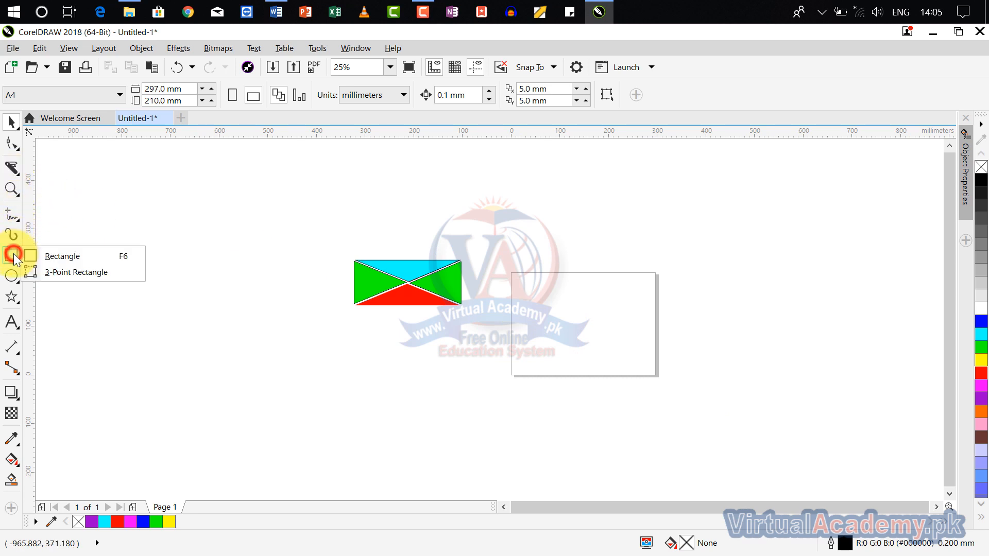
left_click(48, 254)
left_click_drag(515, 298, 640, 348)
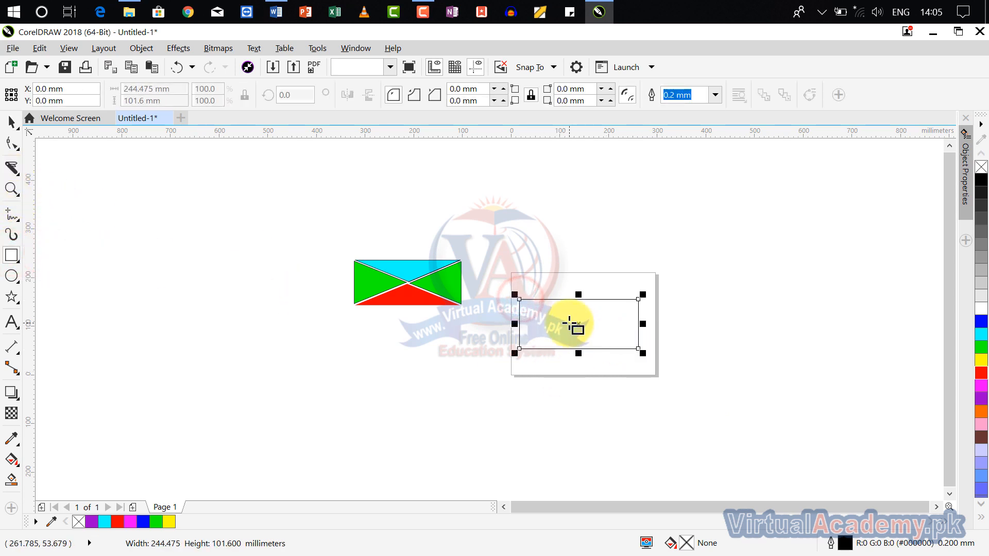
scroll(567, 324, "up", 2)
left_click_drag(479, 326, 416, 314)
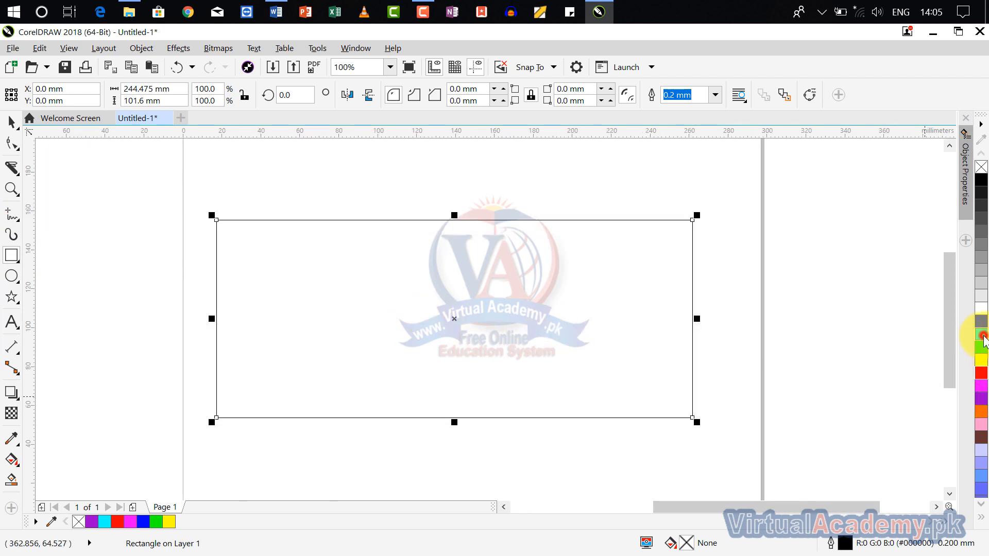
left_click(981, 335)
- Cut the cyan rectangle with the Knife in Freehand mode along a wavy line from its upper-left corner to its bottom edge
left_click(12, 146)
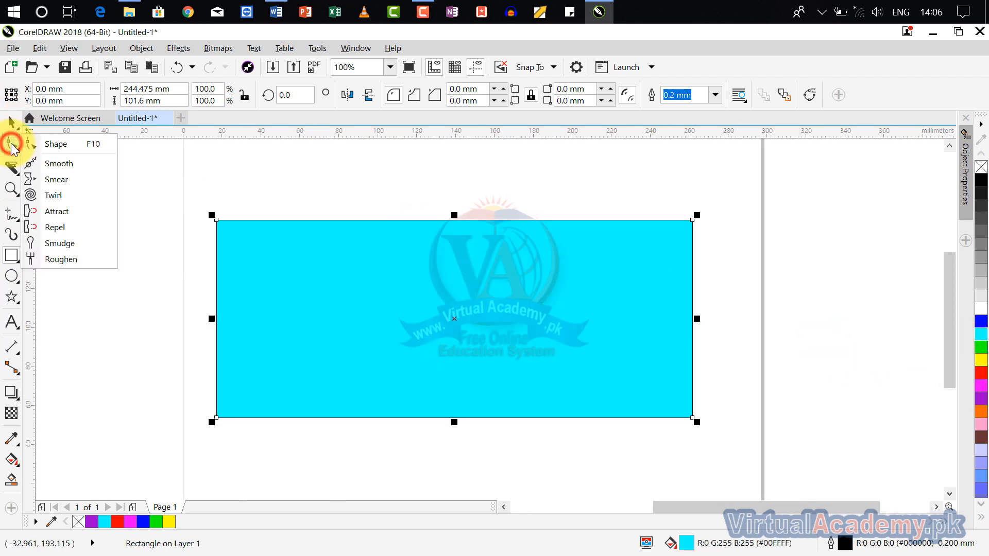
left_click(12, 167)
left_click(48, 186)
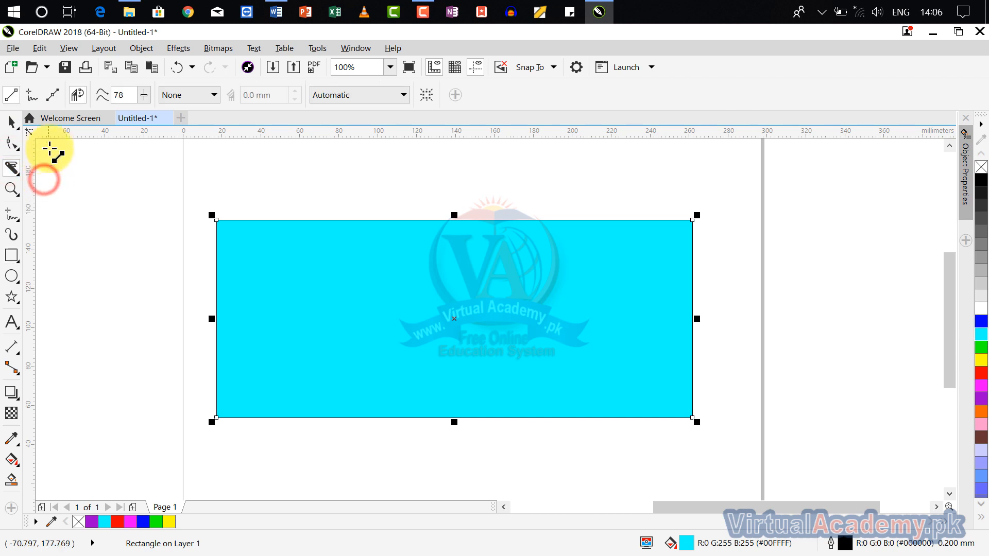
left_click(33, 96)
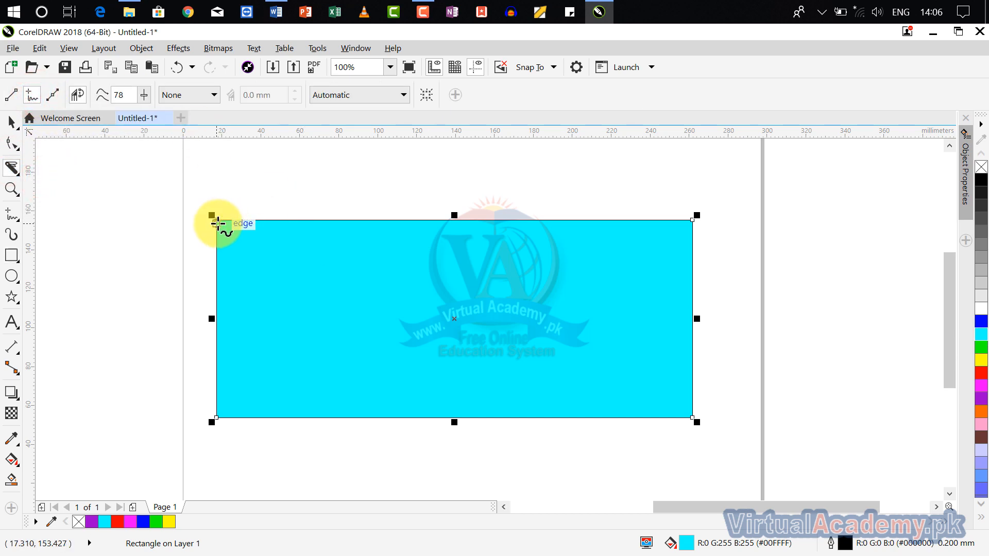
mouse_move(217, 222)
left_mouse_down()
mouse_move(319, 307)
mouse_move(325, 333)
mouse_move(388, 349)
mouse_move(403, 368)
mouse_move(465, 389)
mouse_move(491, 417)
left_mouse_up()
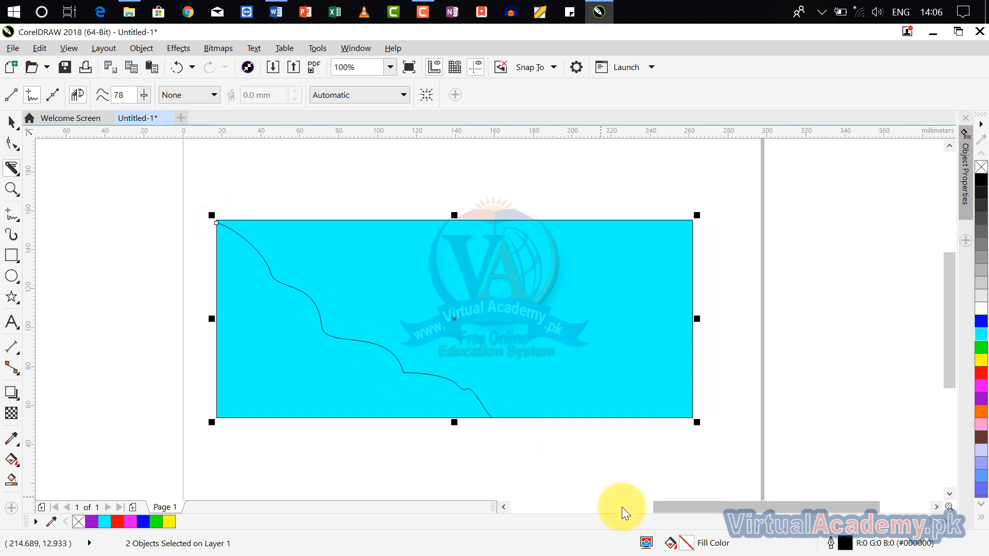
- Pull the larger cut piece up and to the right, and fill the lower-left piece with magenta
left_click(13, 124)
left_click(332, 165)
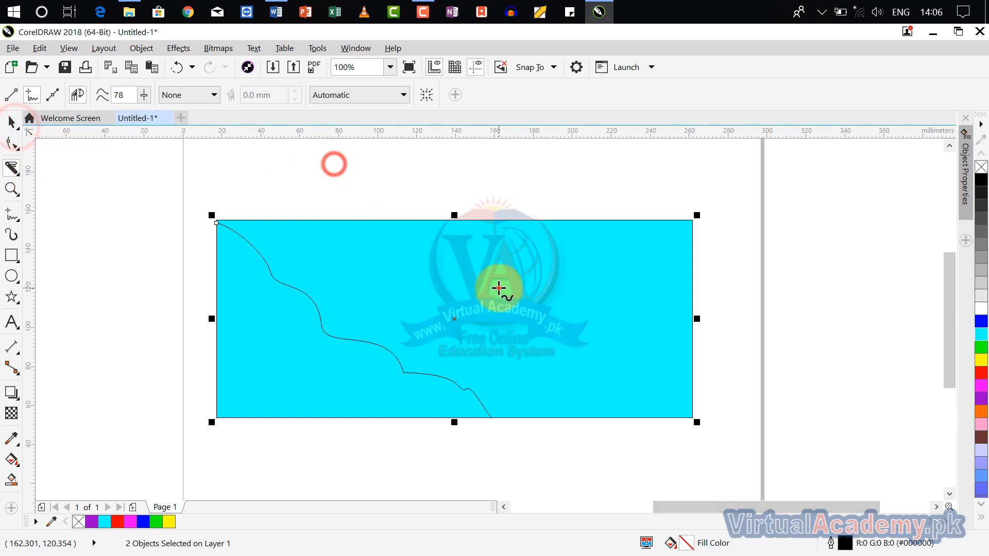
key("ctrl+g")
left_click(14, 126)
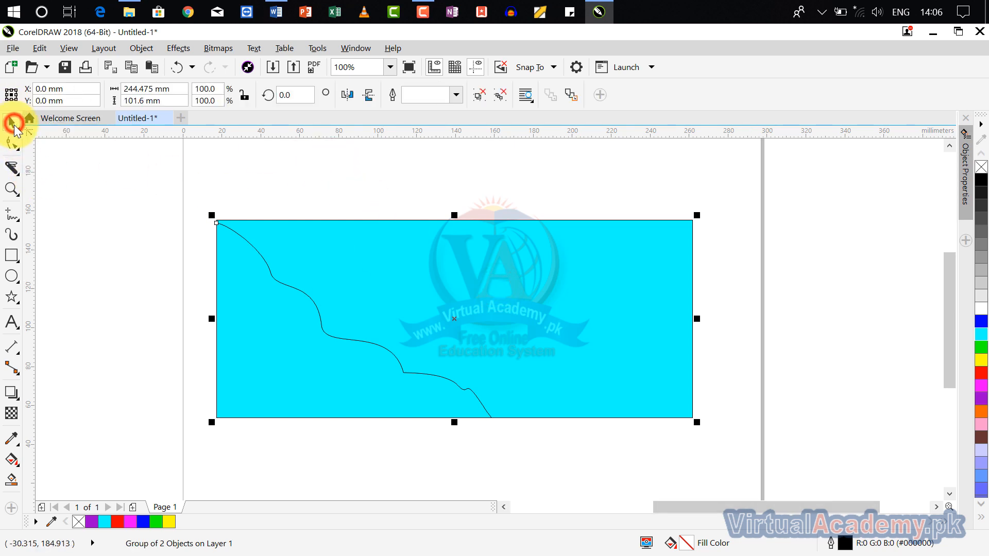
left_click(486, 194)
left_click_drag(504, 273, 583, 251)
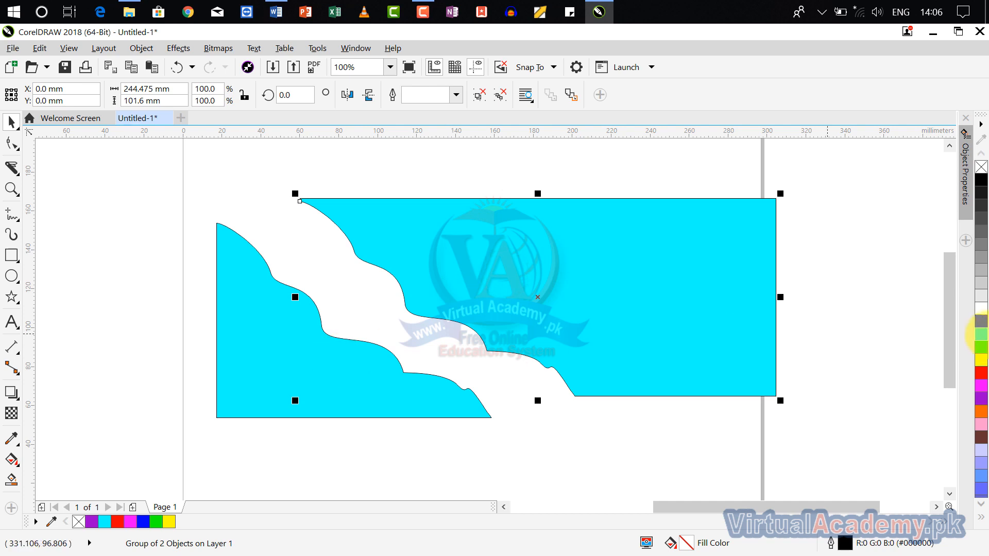
left_click(404, 369)
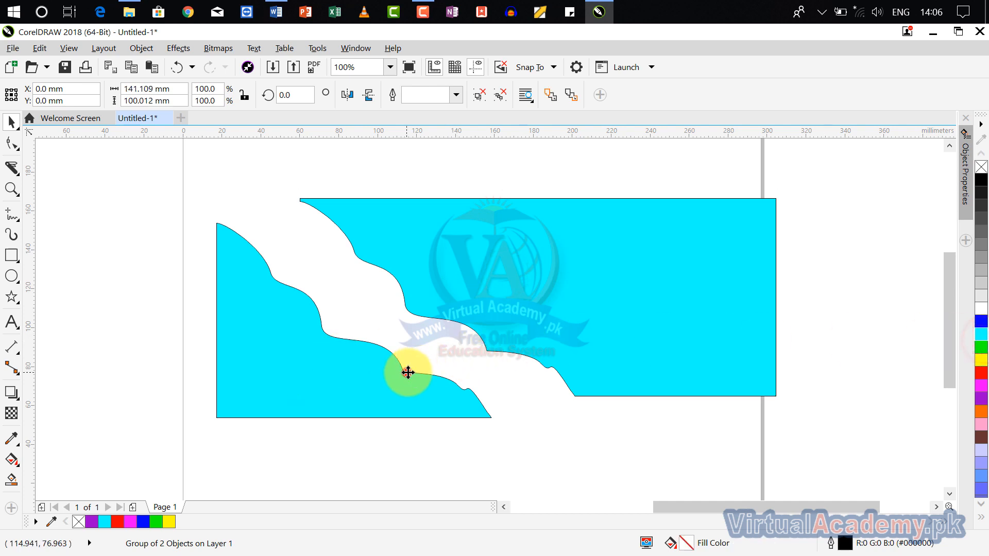
left_click(983, 391)
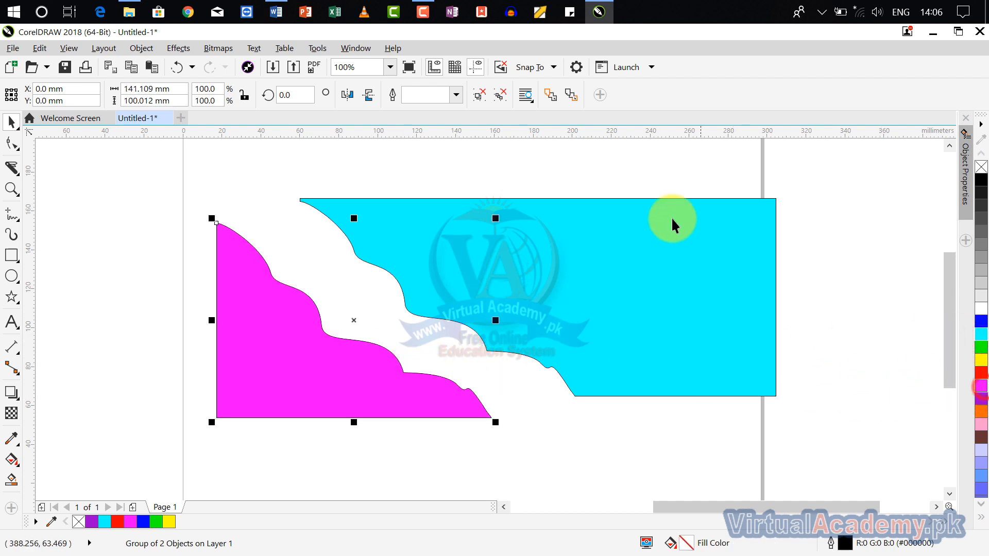
- Move the cyan piece back beside the magenta one and nudge it until a narrow, even gap follows the wavy cut
left_click(620, 153)
left_click_drag(613, 273, 526, 286)
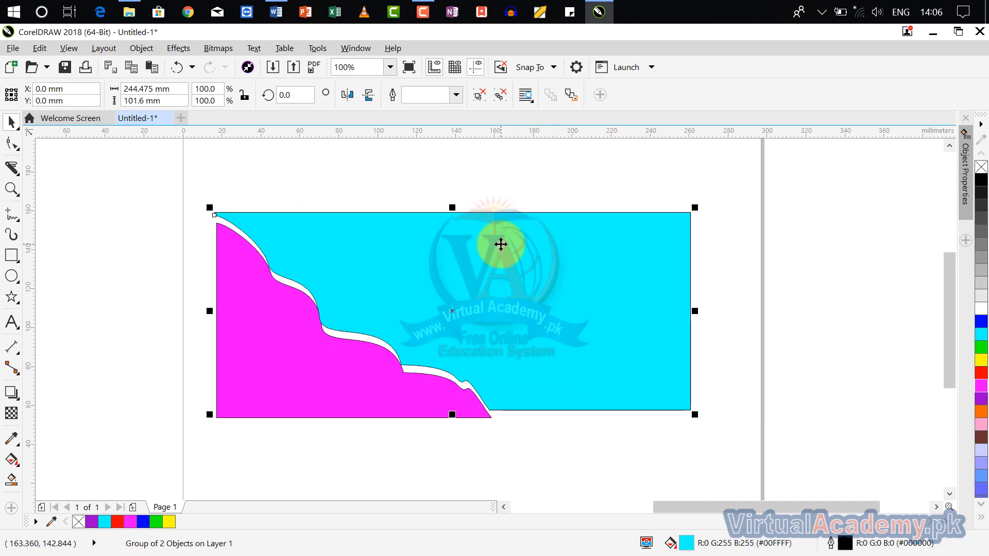
key("Down")
key("Down")
key("Down")
key("Down")
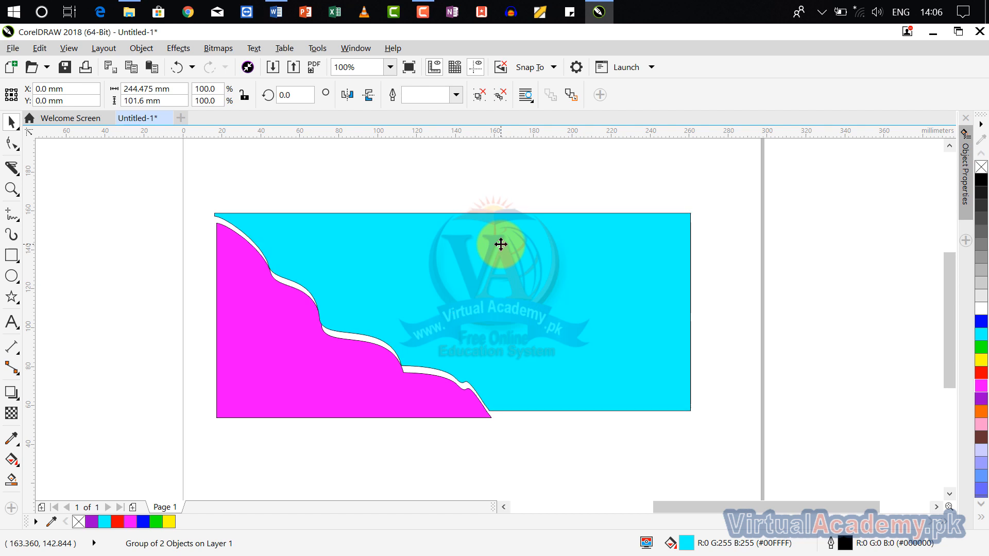
key("Up")
key("Up")
key("Up")
key("Up")
key("Up")
key("Up")
key("Up")
key("Up")
key("Up")
key("Up")
key("Up")
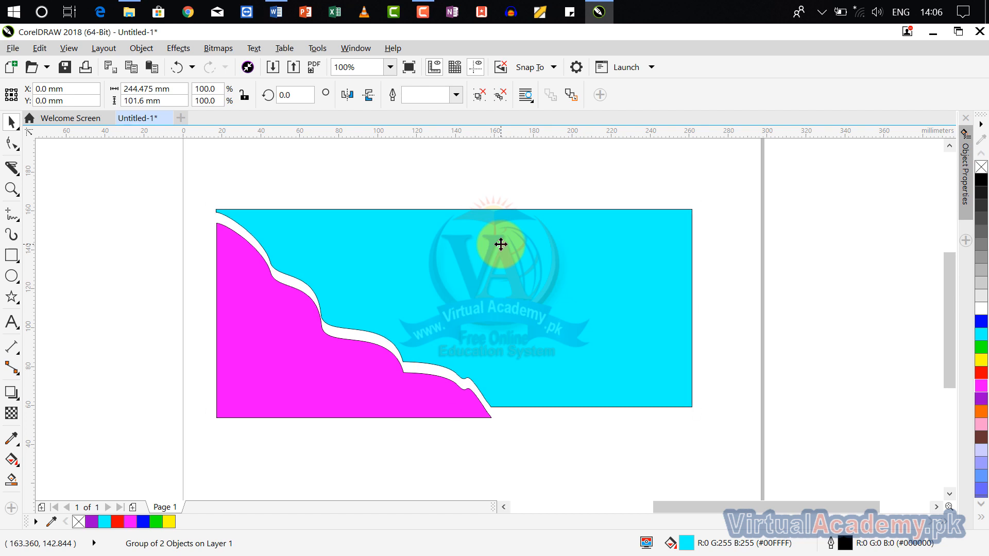
key("Right")
key("Right")
key("Right")
key("Down")
key("Down")
key("Down")
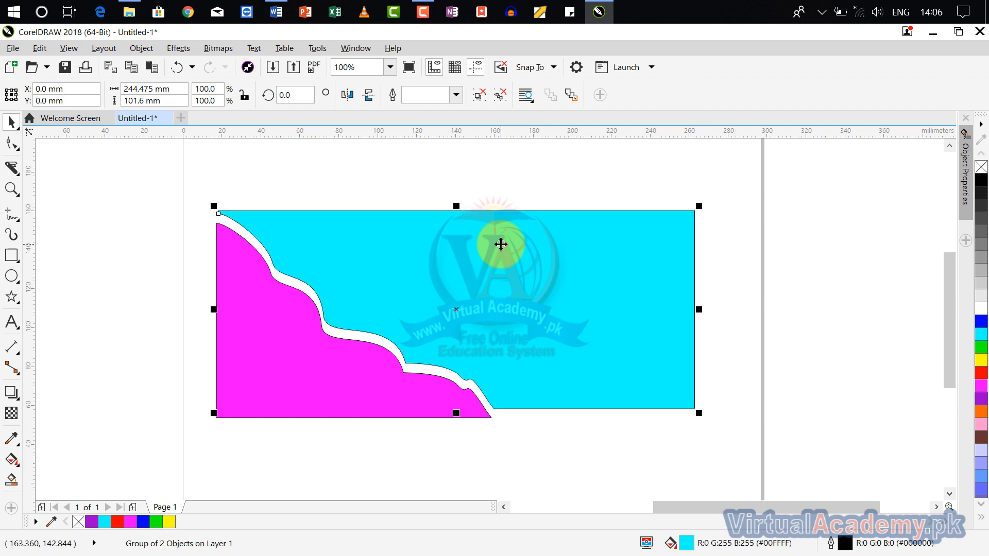
left_click(647, 177)
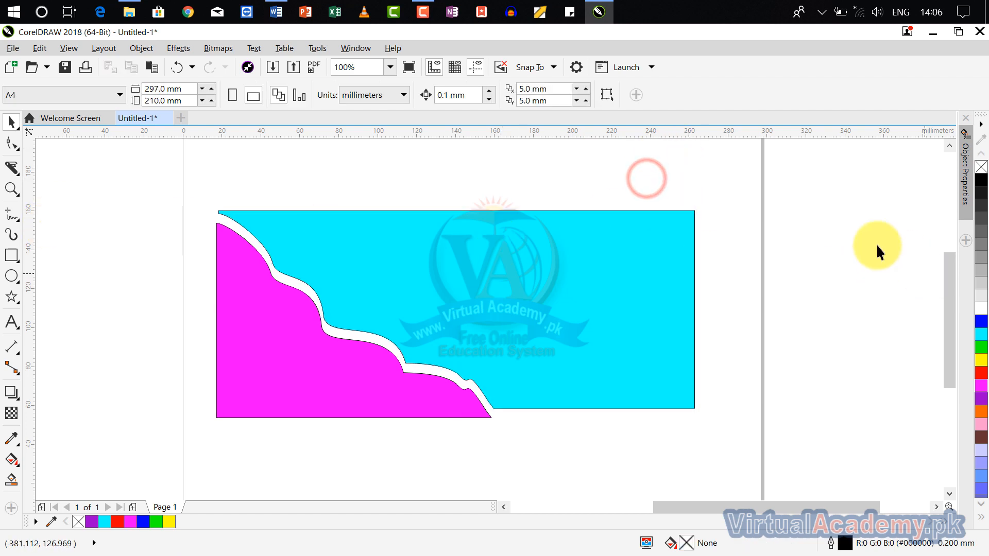
- Group the magenta and cyan pieces and move the group well above the page
left_click_drag(735, 203, 108, 483)
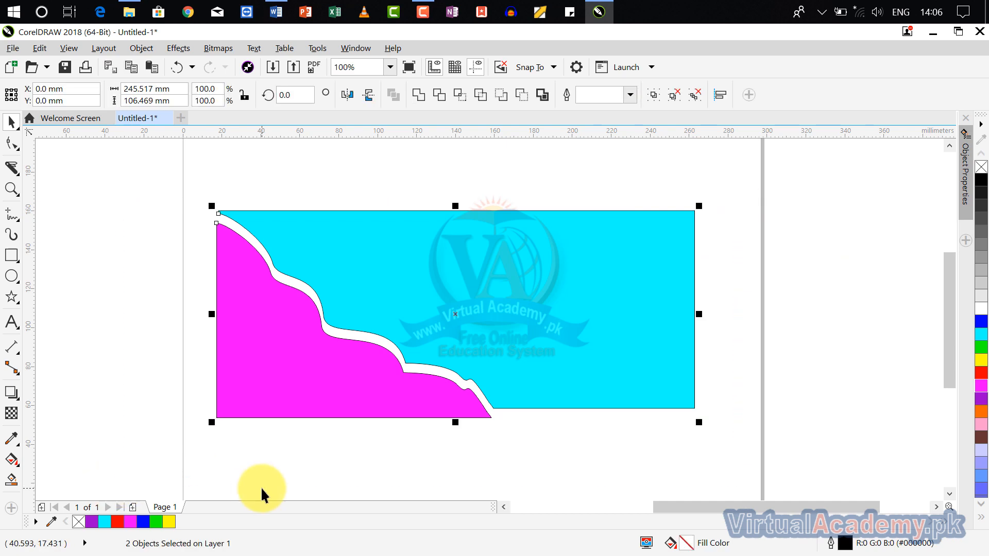
key("ctrl+g")
scroll(318, 430, "down", 5)
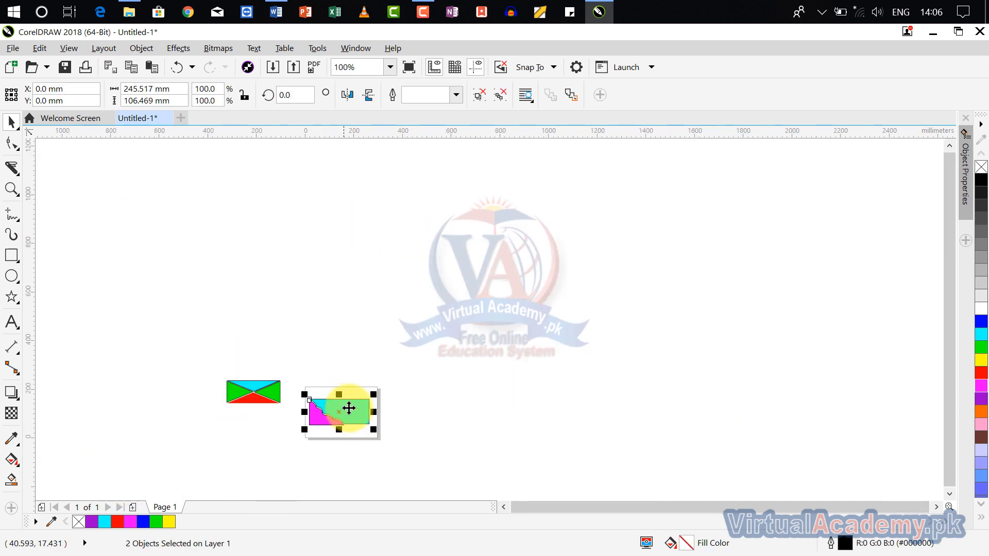
left_click_drag(349, 409, 311, 299)
- Draw a rectangle about 199 by 103 mm on the empty page and fill it with yellow
scroll(288, 364, "up", 1)
left_click_drag(288, 365, 401, 287)
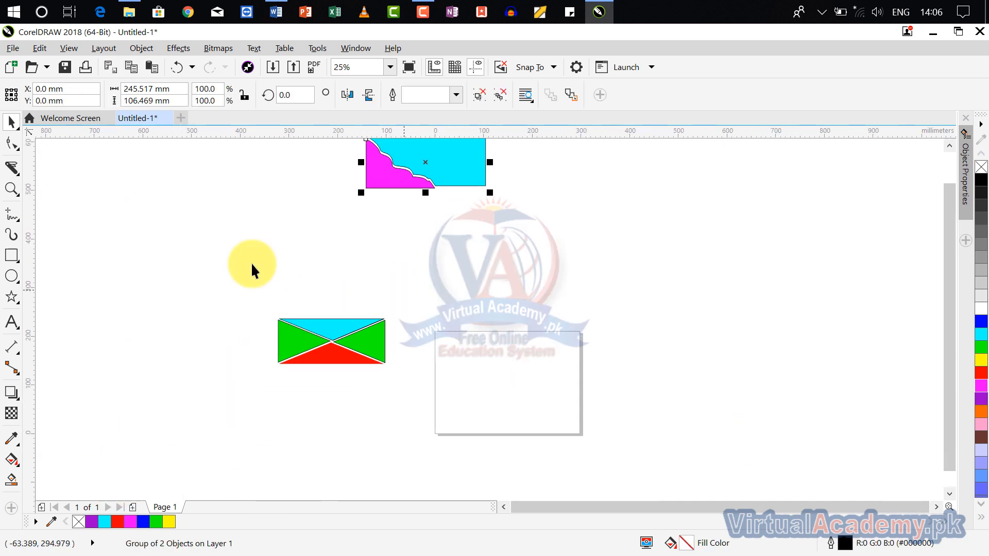
left_click(12, 255)
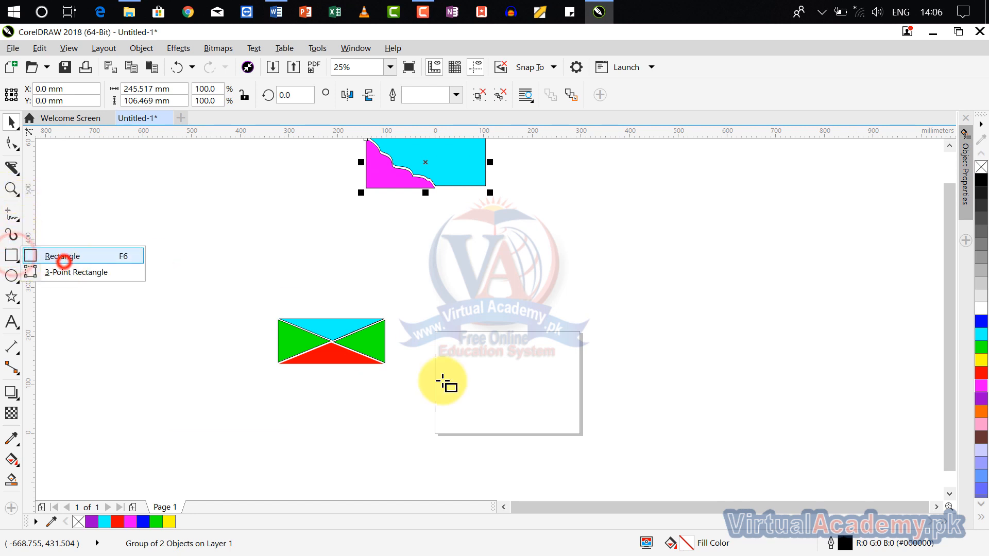
left_click_drag(451, 352, 548, 402)
left_click(982, 359)
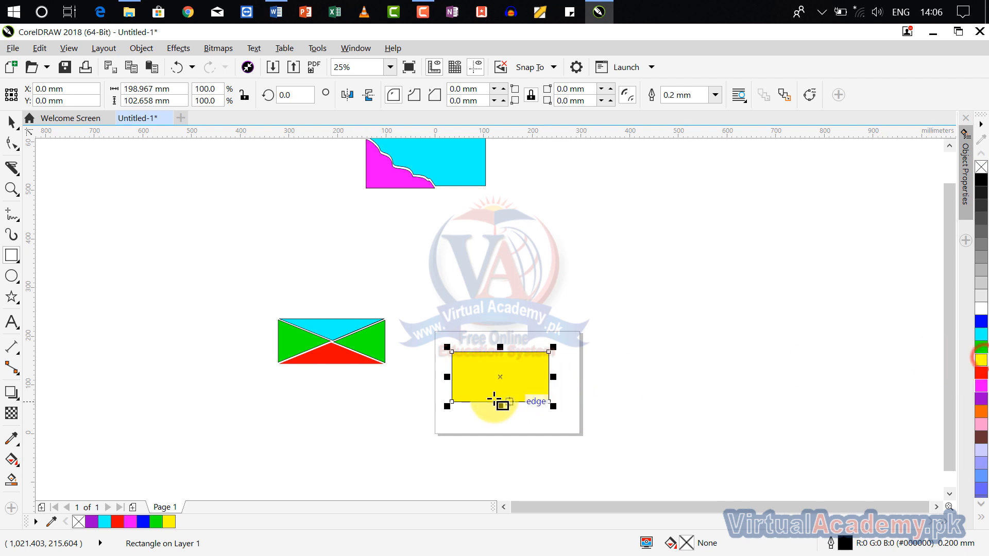
- Cut the yellow rectangle with the Knife in Bézier mode along an arc from its upper-left corner to low on its left edge
scroll(498, 402, "up", 1)
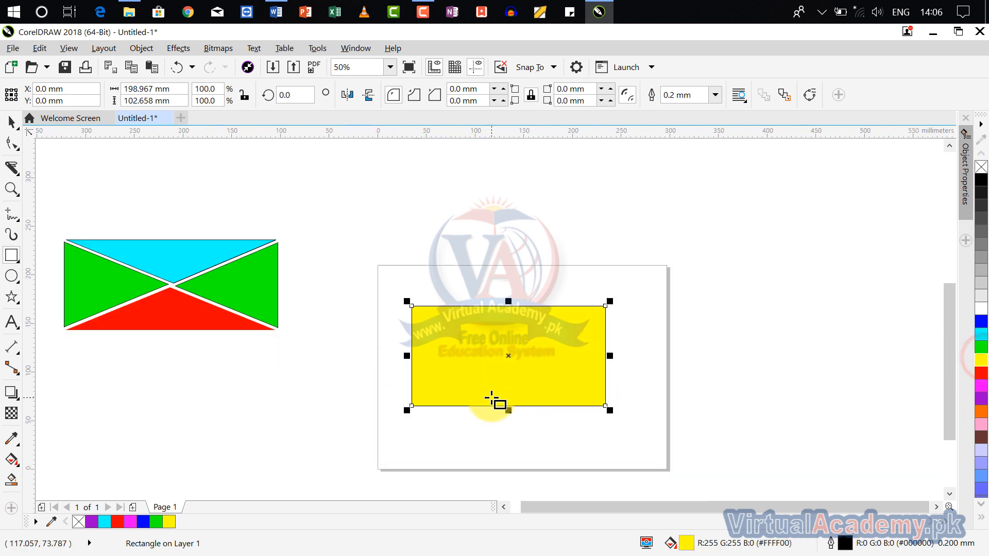
left_click(13, 170)
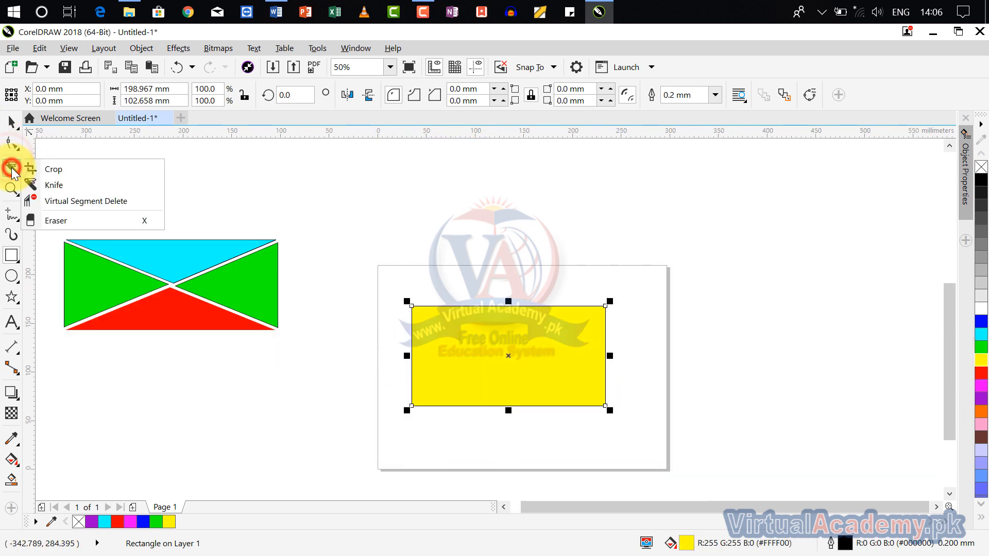
left_click(56, 186)
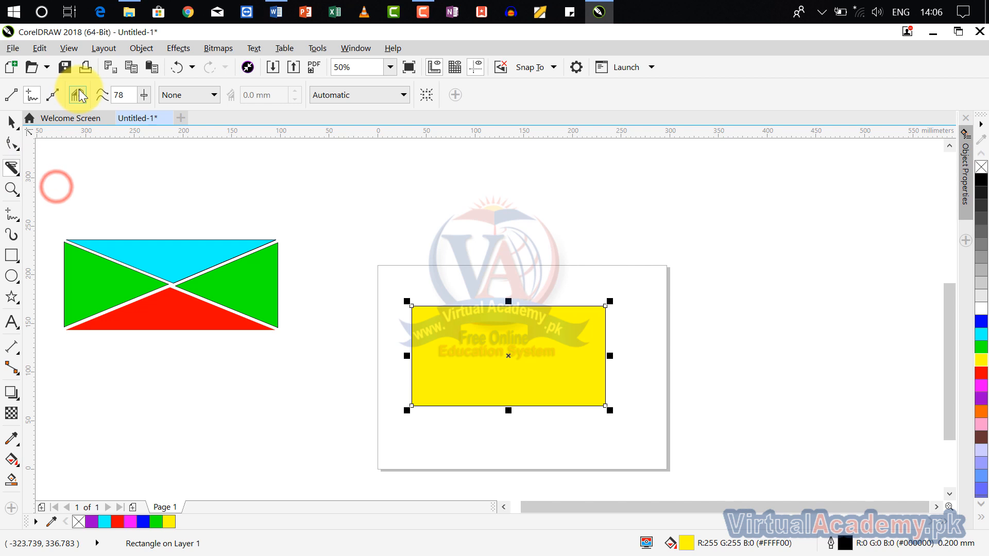
left_click(53, 95)
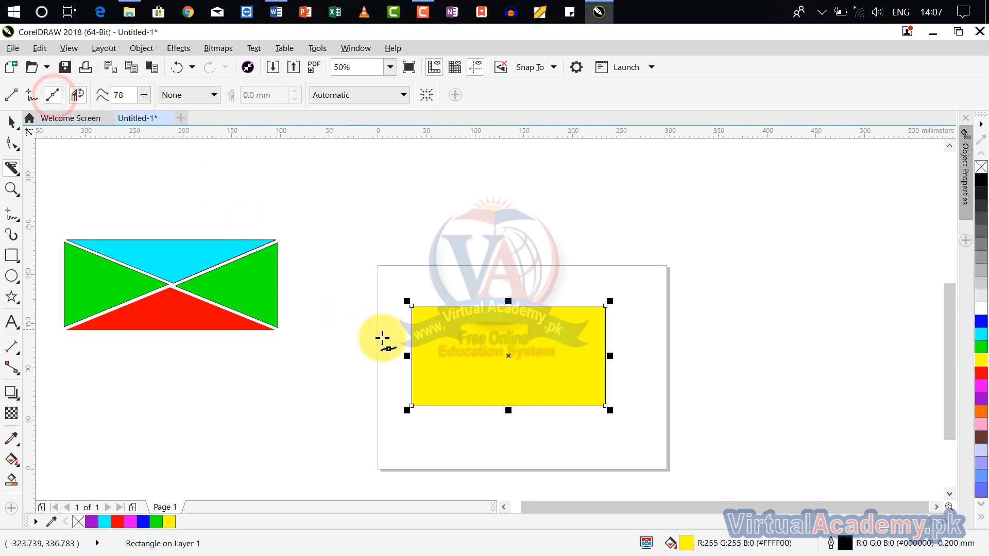
scroll(405, 305, "up", 2)
left_click_drag(426, 309, 380, 208)
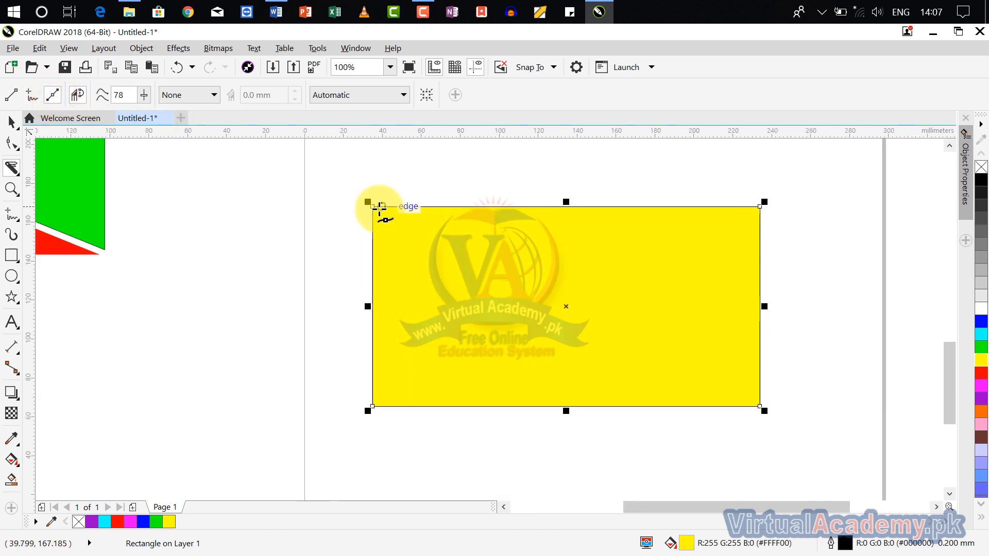
left_click(374, 208)
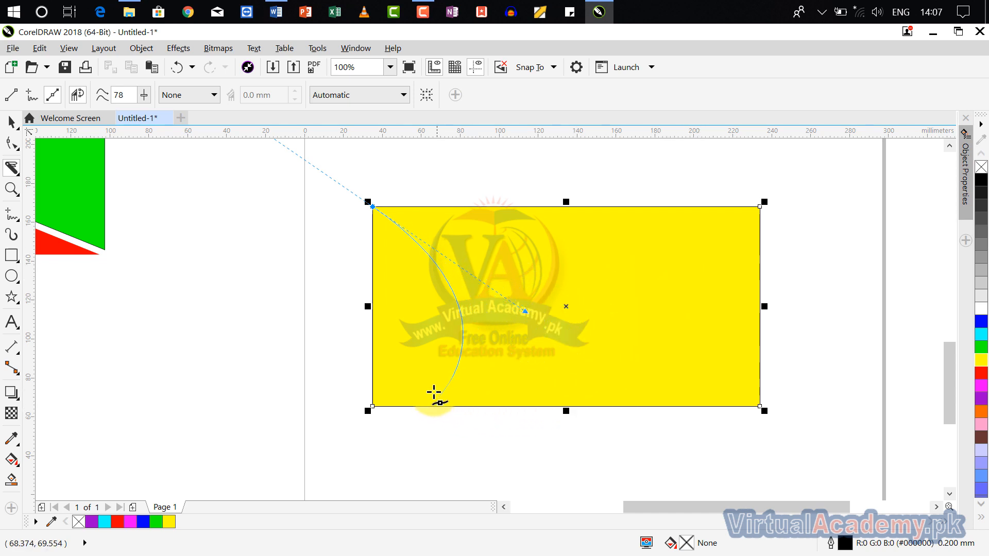
left_click(372, 381)
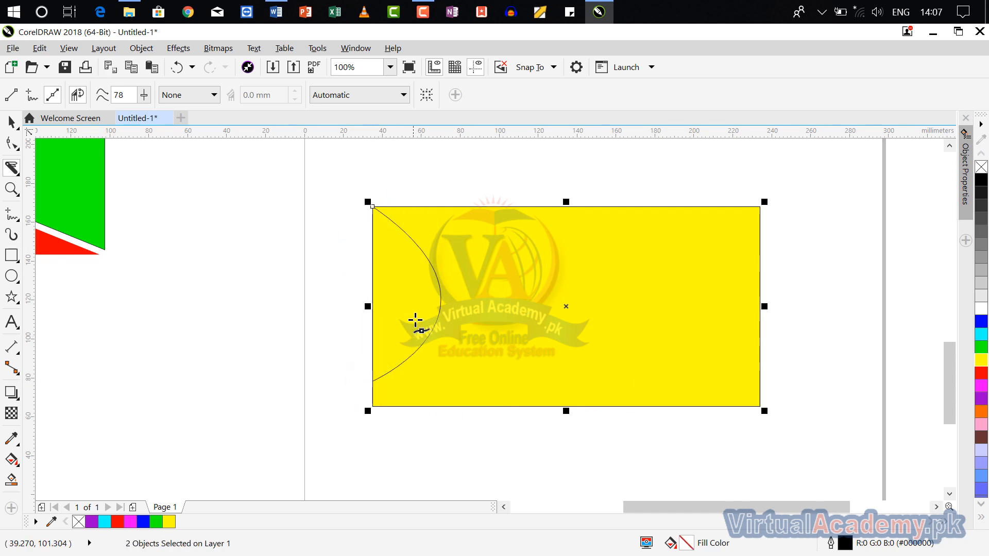
- Separate the two yellow pieces, moving the curved one to the left and the larger one to the right
left_click(11, 122)
left_click_drag(377, 260, 244, 254)
left_click(407, 185)
left_click_drag(389, 285, 611, 291)
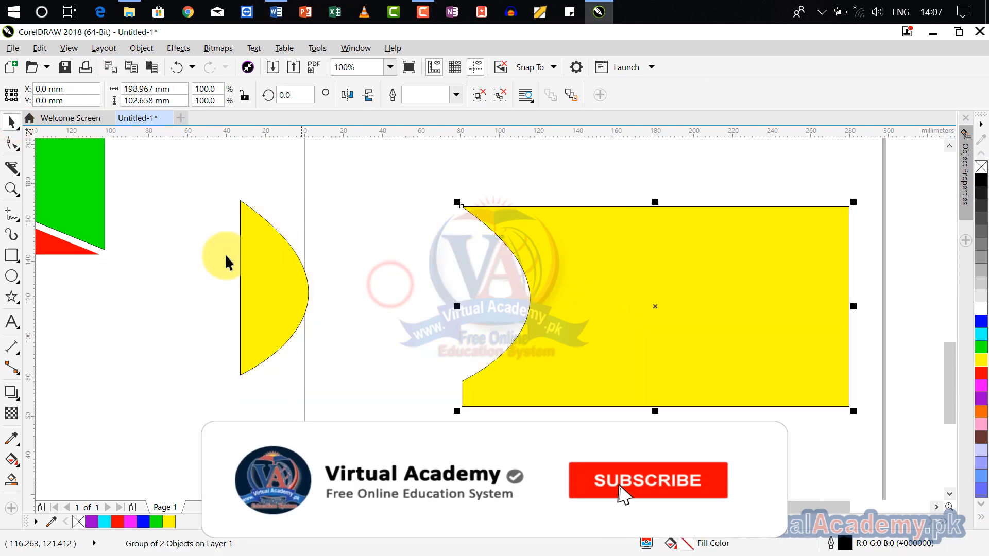
- Move the curved piece back into the larger one's recess with a narrow gap, and fill it with cyan
mouse_move(273, 278)
left_mouse_down()
mouse_move(408, 269)
mouse_move(434, 288)
mouse_move(489, 287)
left_mouse_up()
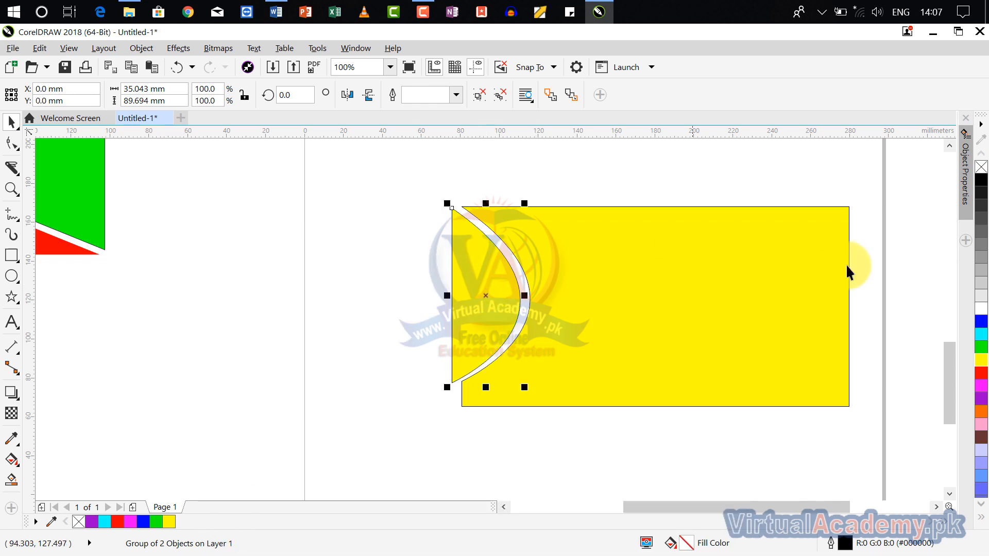
left_click(982, 336)
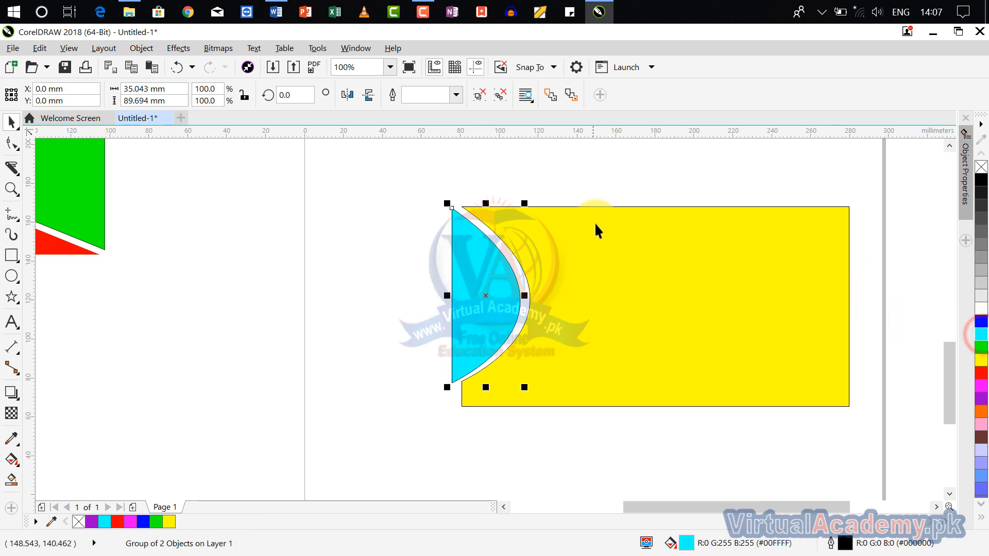
left_click(600, 166)
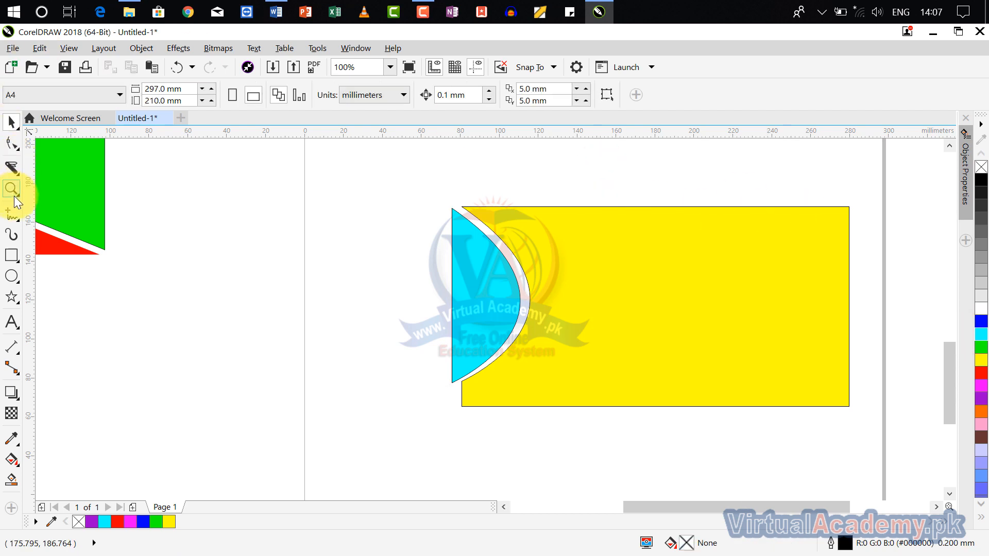
- Cut the larger yellow piece with the Knife in Bézier mode along a curve from its upper-right corner to the middle of its bottom edge
left_click(11, 167)
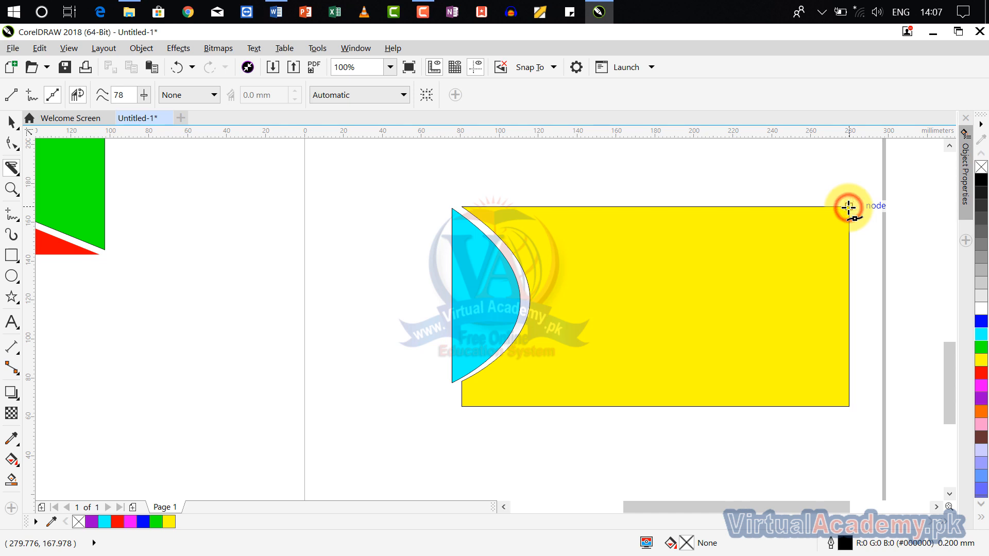
left_click(847, 209)
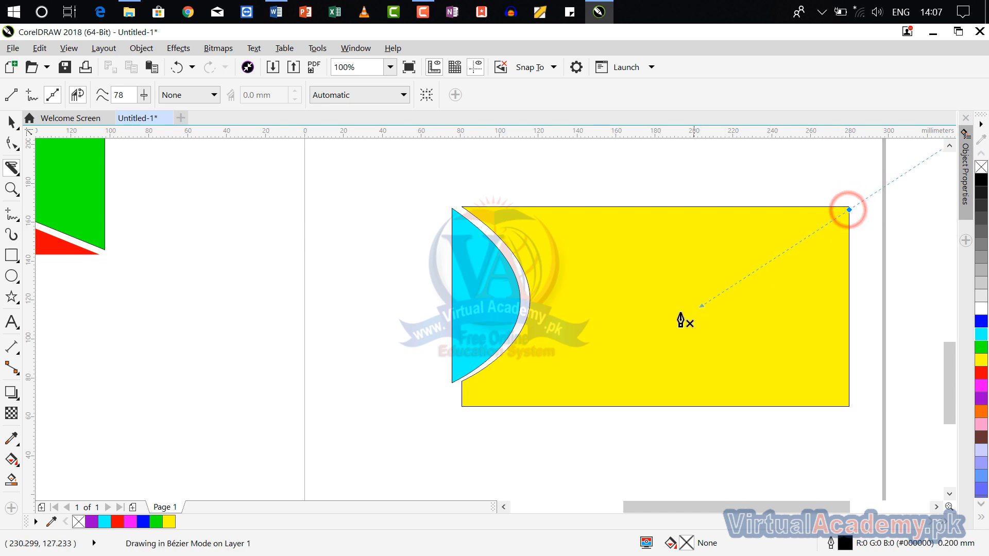
left_click(616, 407)
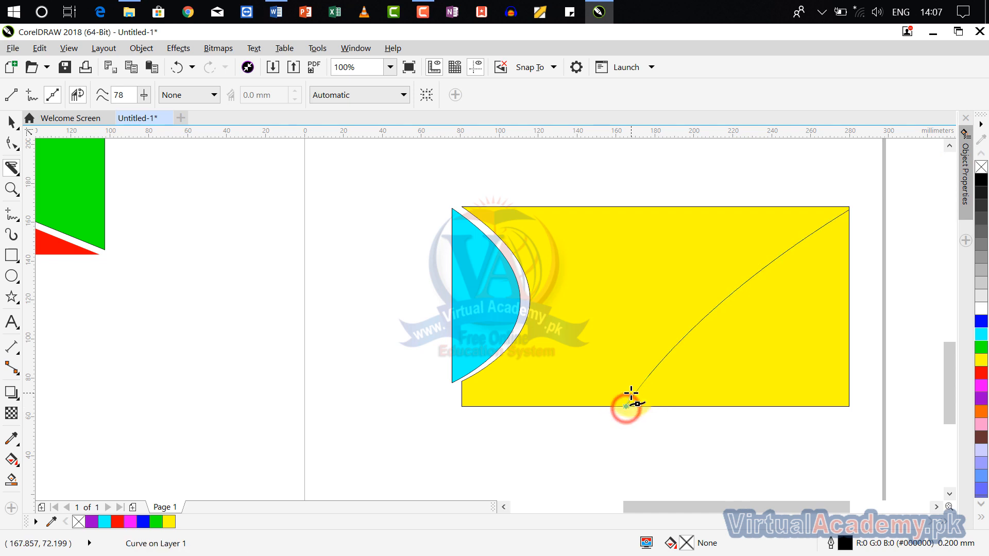
left_click(898, 322)
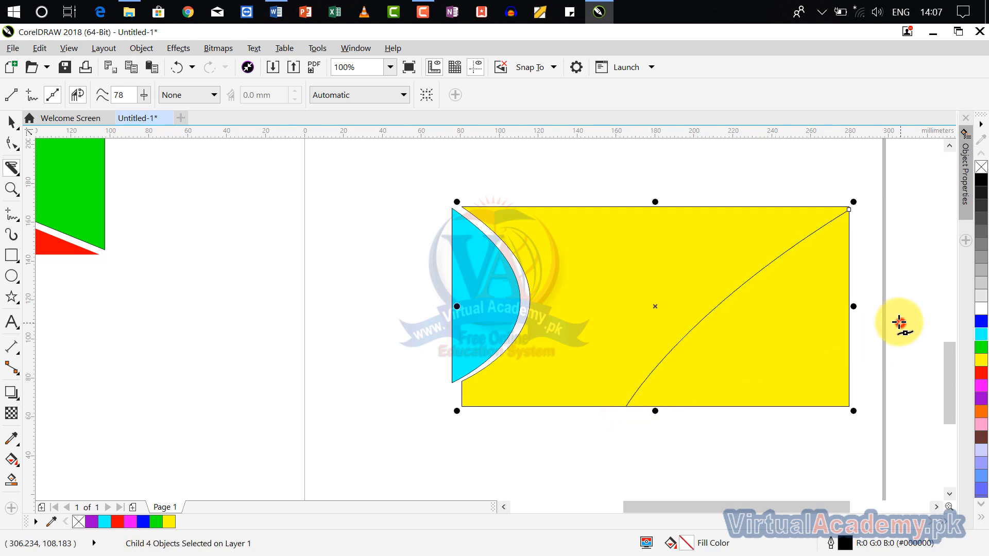
- Move the cut yellow shape to the left so it covers the cyan piece, and ungroup it
left_click(11, 120)
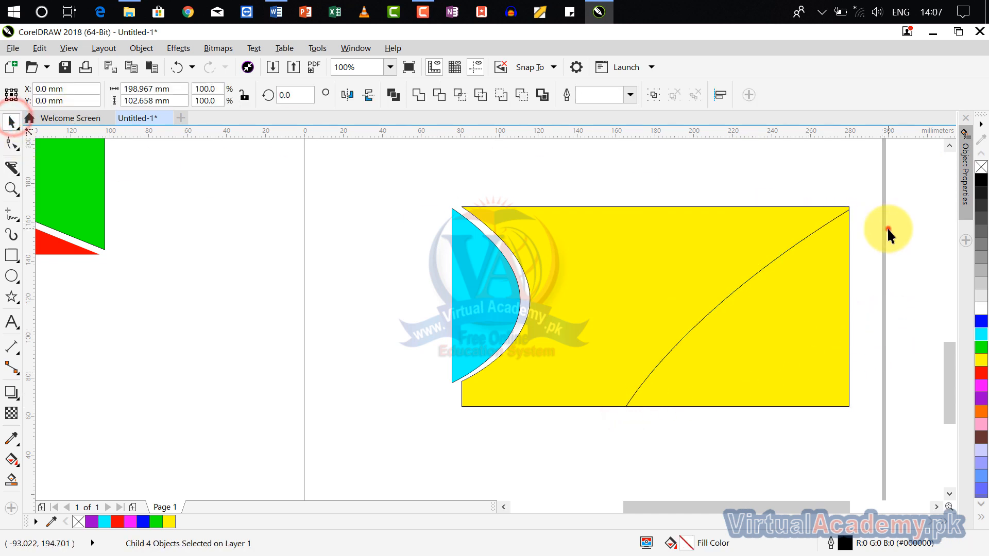
left_click_drag(801, 299, 677, 252)
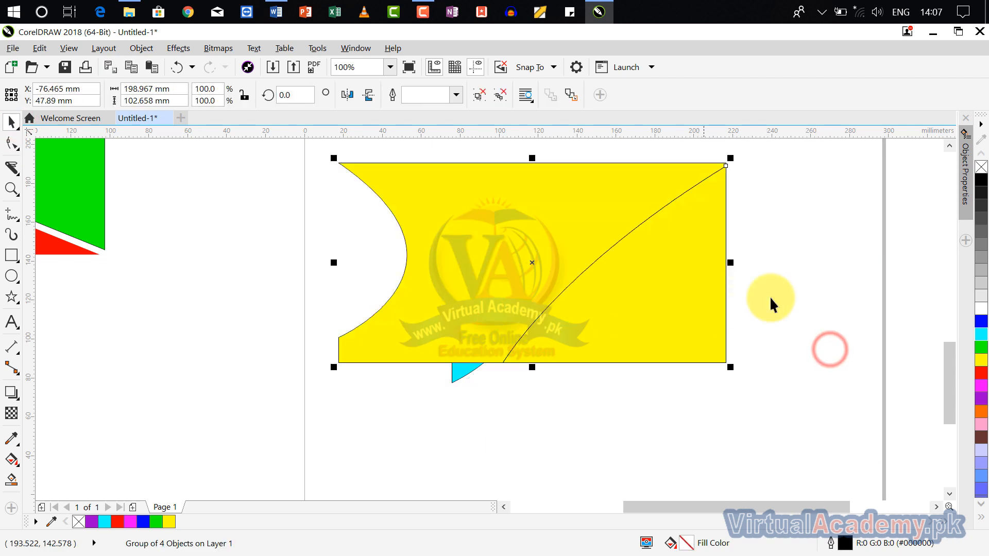
left_click(790, 284)
mouse_move(697, 304)
left_mouse_down()
mouse_move(739, 359)
mouse_move(684, 298)
left_mouse_up()
left_click(827, 335)
left_click(768, 292)
left_click_drag(639, 276, 669, 302)
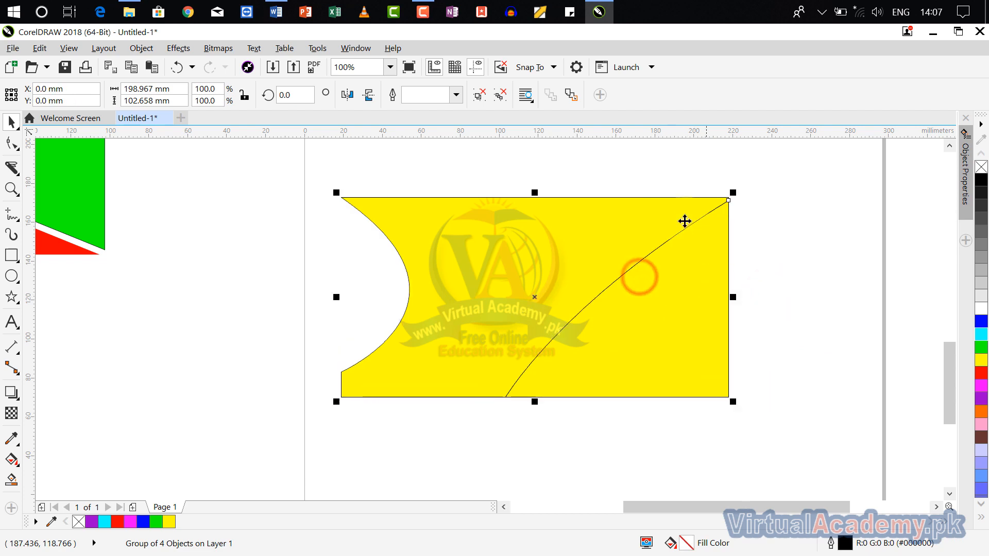
right_click(658, 199)
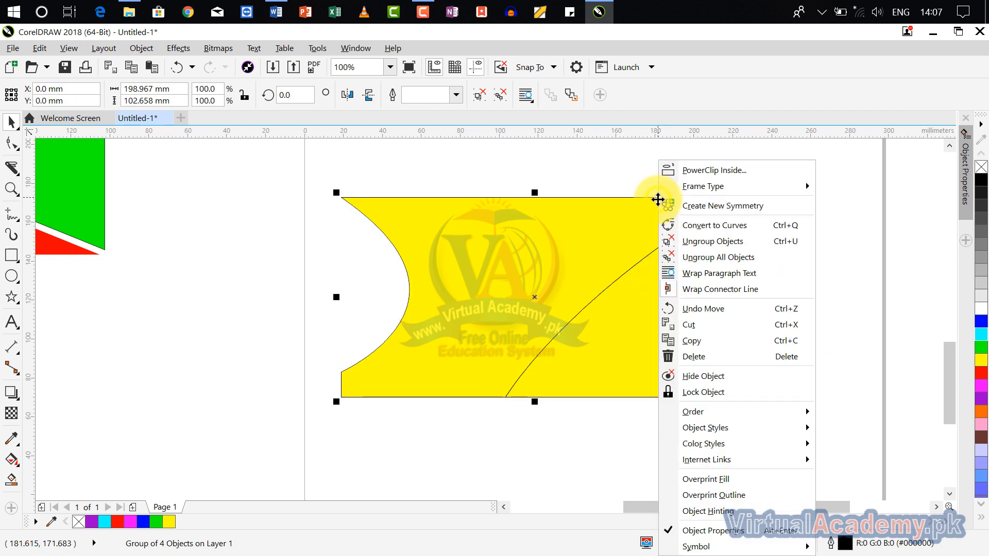
left_click(699, 241)
- Pull the lower-right yellow piece away from the larger one and delete the empty outline left in its old place
left_click_drag(712, 282, 734, 331)
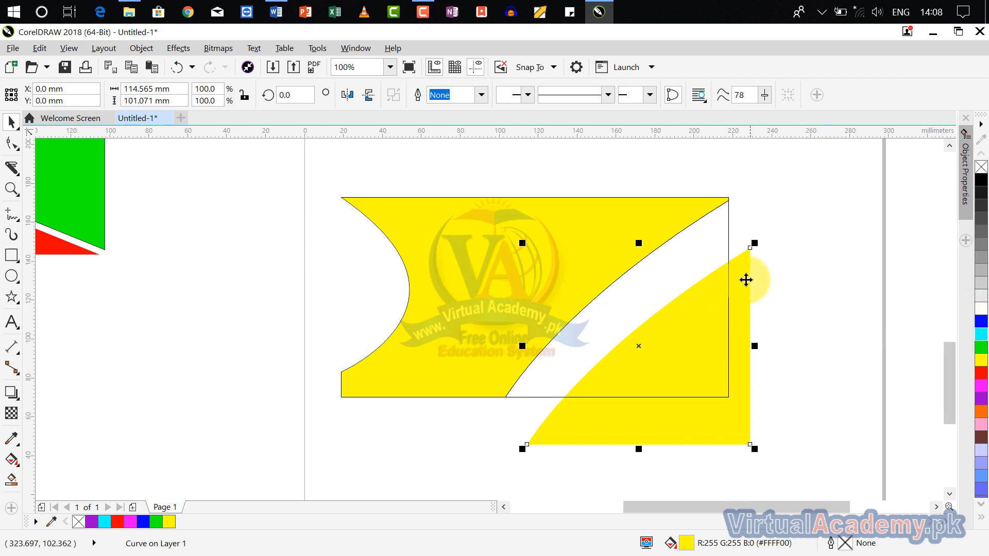
left_click(728, 246)
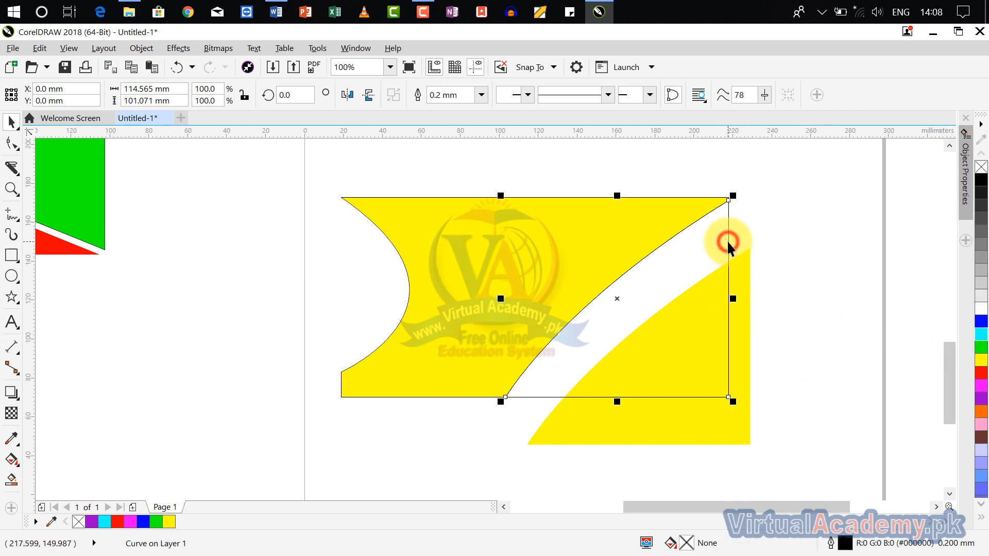
left_click(728, 246)
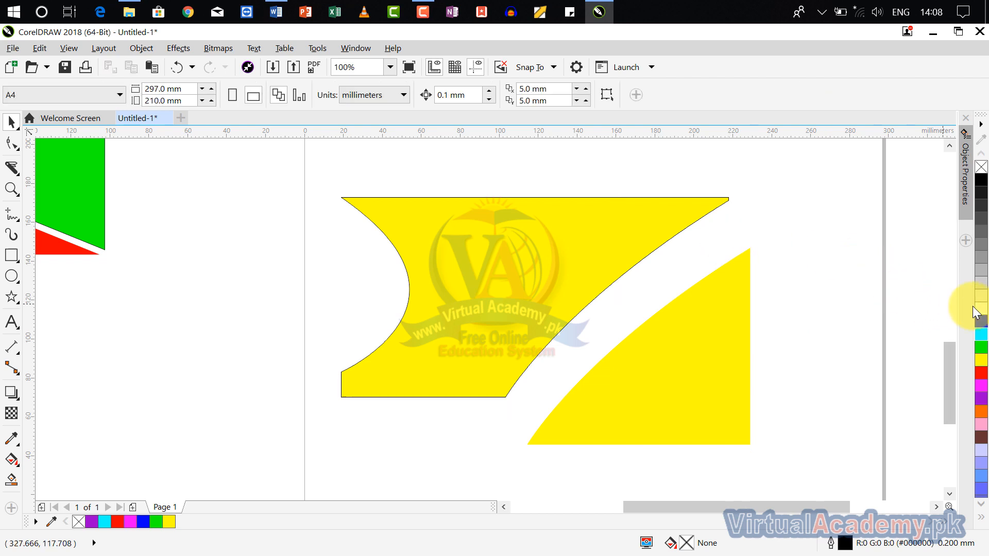
- Fill the lower-right piece with red and move it back beside the yellow piece's curved edge, leaving a narrow gap
left_click(980, 319)
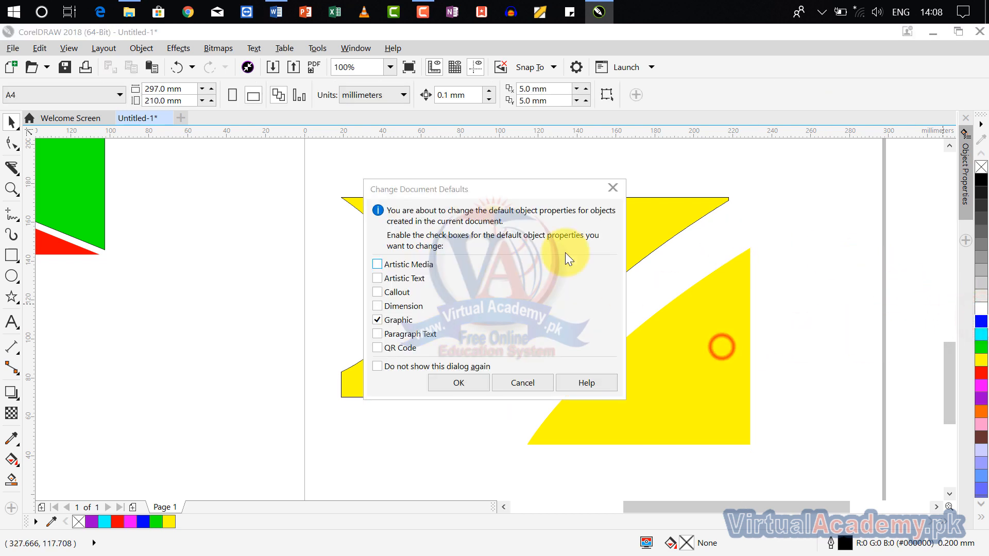
left_click(613, 194)
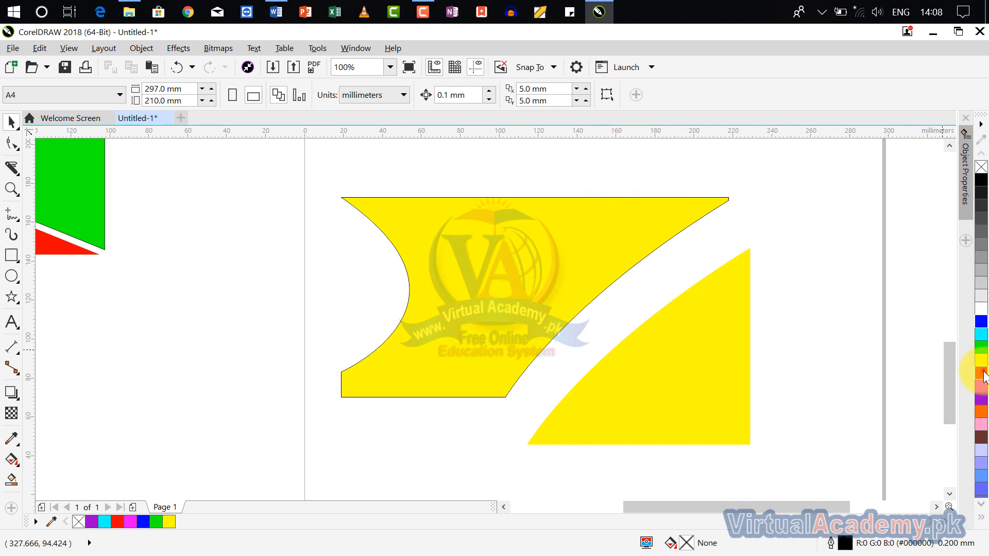
left_click_drag(981, 371, 679, 334)
left_click(781, 334)
left_click(767, 316)
scroll(703, 287, "down", 1)
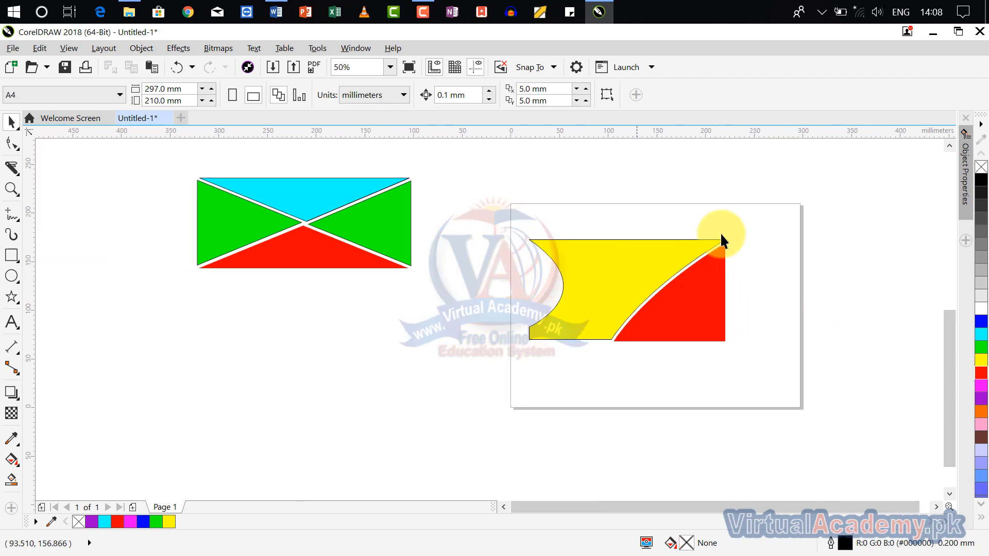
- Select the yellow and red pieces together and move them toward the page's right edge
left_click_drag(520, 360, 521, 359)
left_click_drag(618, 320, 702, 314)
left_click(683, 365)
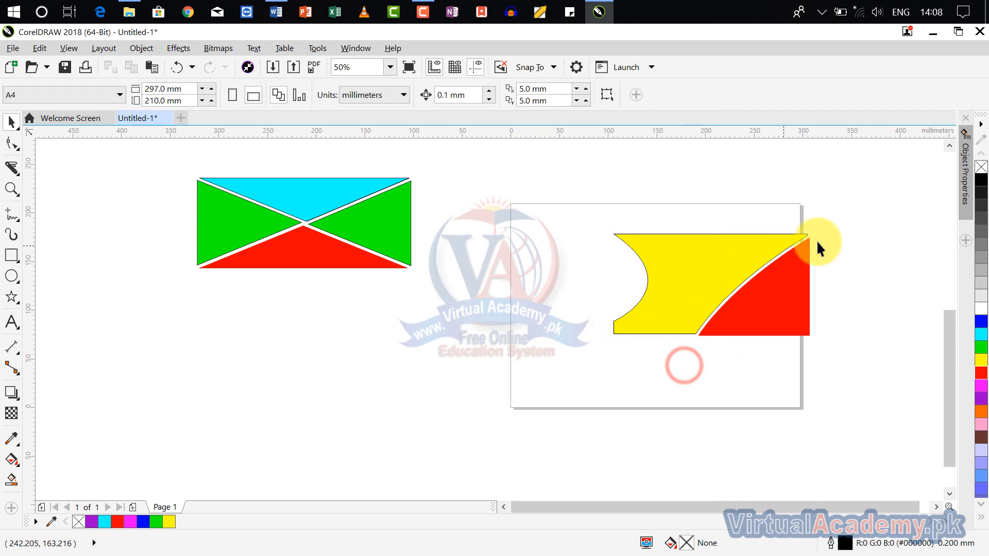
mouse_move(840, 233)
left_mouse_down()
mouse_move(766, 280)
mouse_move(706, 220)
mouse_move(834, 346)
left_mouse_up()
- Spread the pieces apart: red to the right, yellow upward and cyan to the left, and select the remaining empty outline
left_click(743, 317)
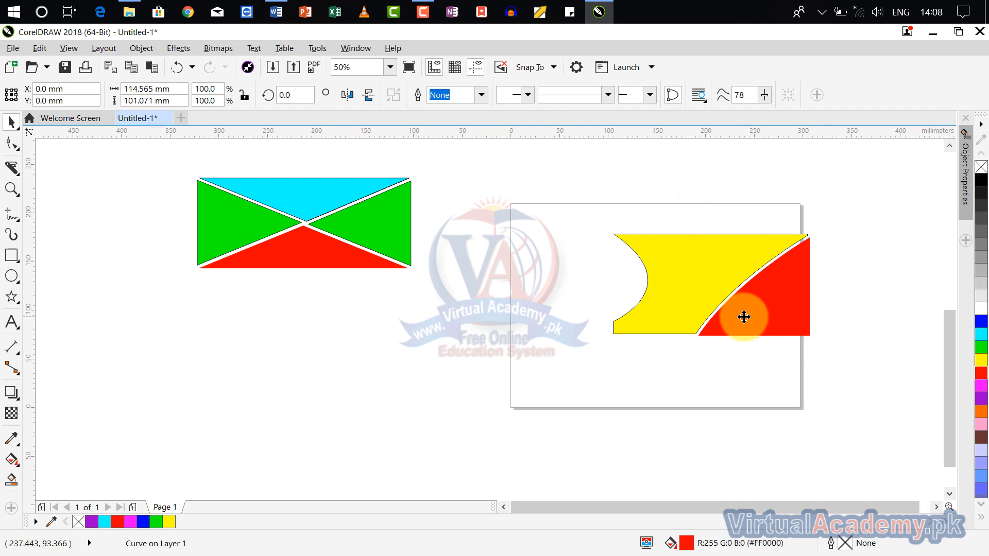
left_click_drag(744, 317, 811, 321)
left_click_drag(690, 294, 701, 217)
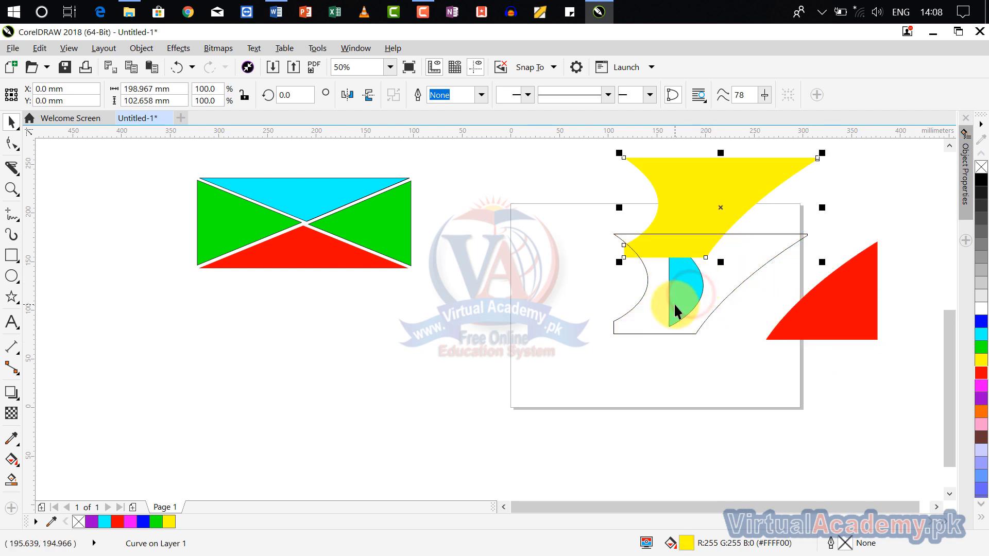
left_click_drag(675, 310, 525, 314)
left_click(661, 334)
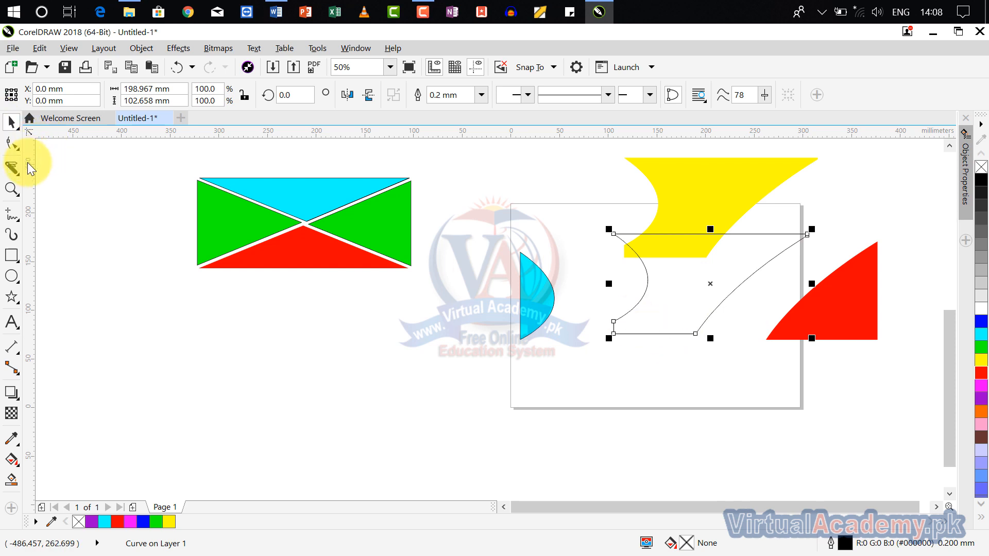
- Try the Knife's Keep outlines option, return it to Automatic, and leave the cut span set to None
left_click(12, 168)
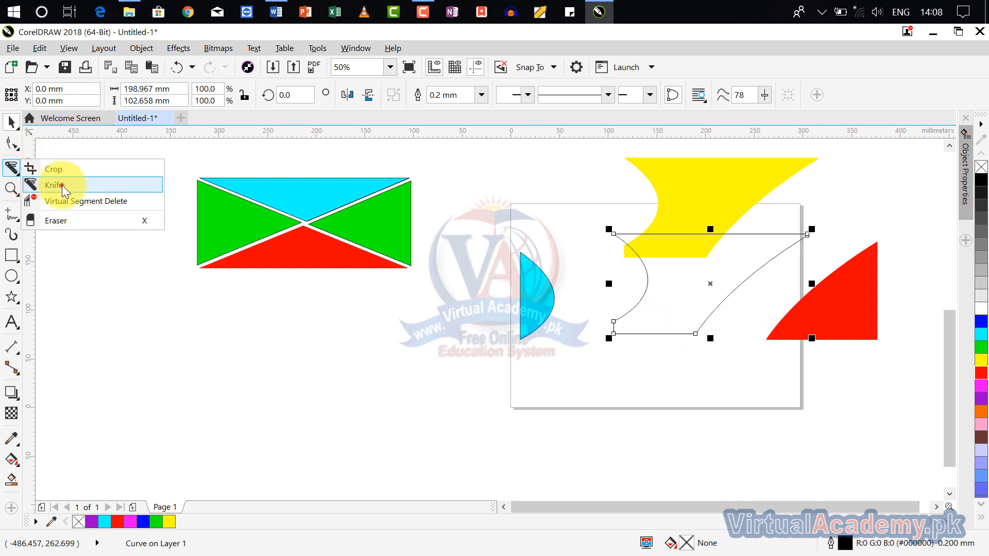
left_click(54, 185)
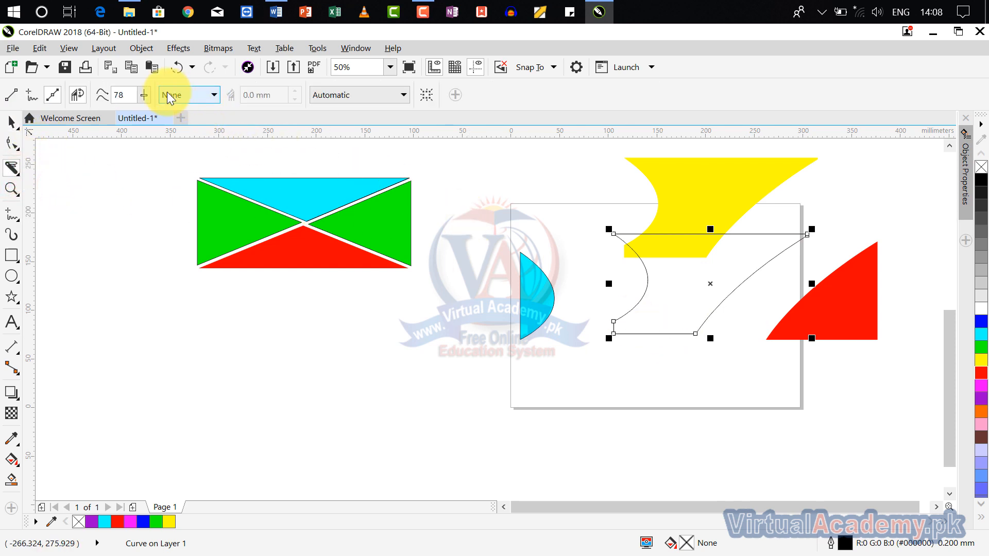
left_click(340, 95)
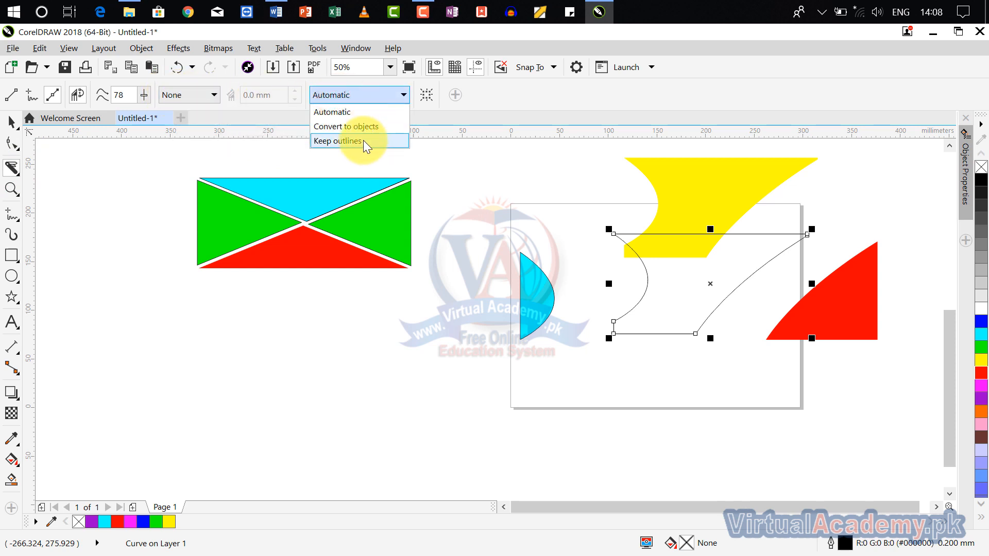
left_click(363, 140)
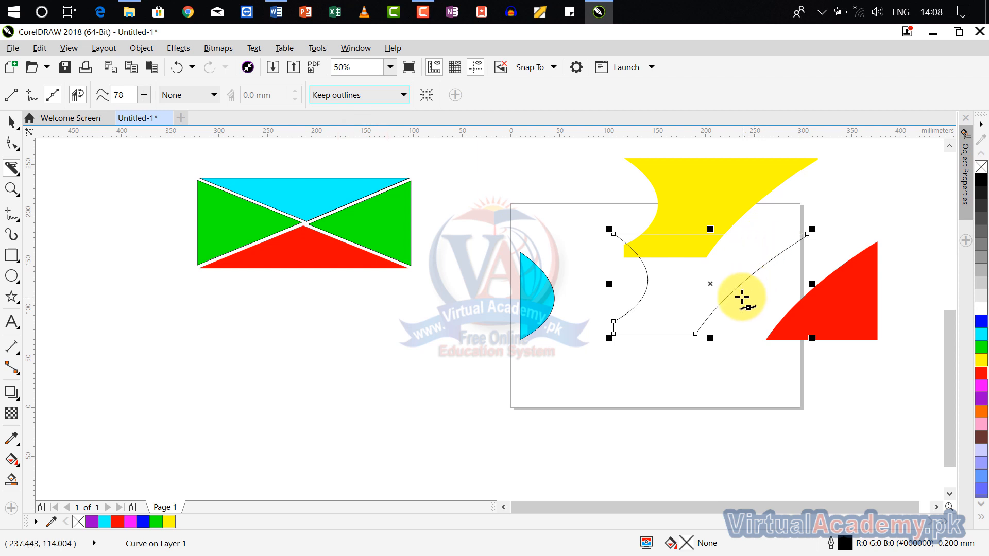
left_click(343, 96)
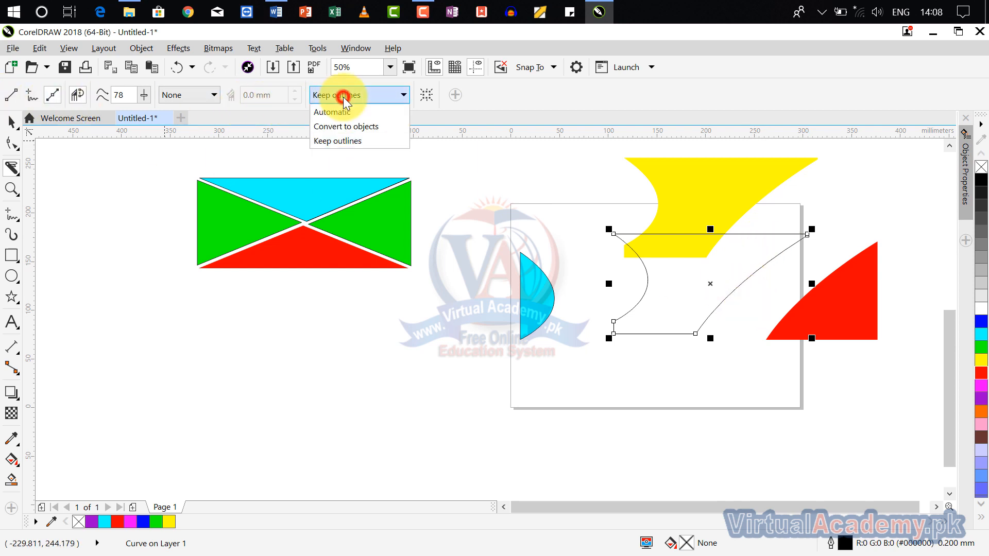
left_click(342, 111)
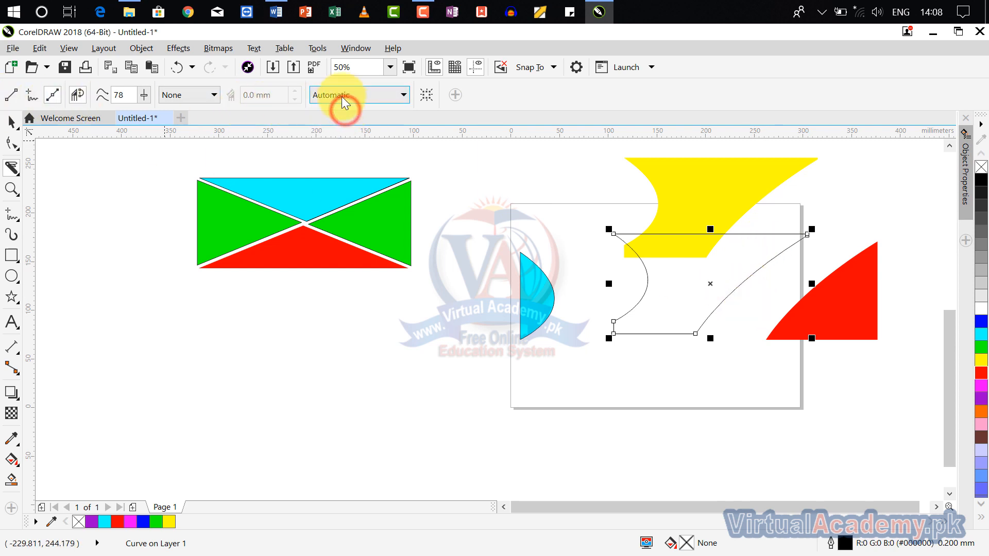
left_click(157, 96)
left_click(172, 111)
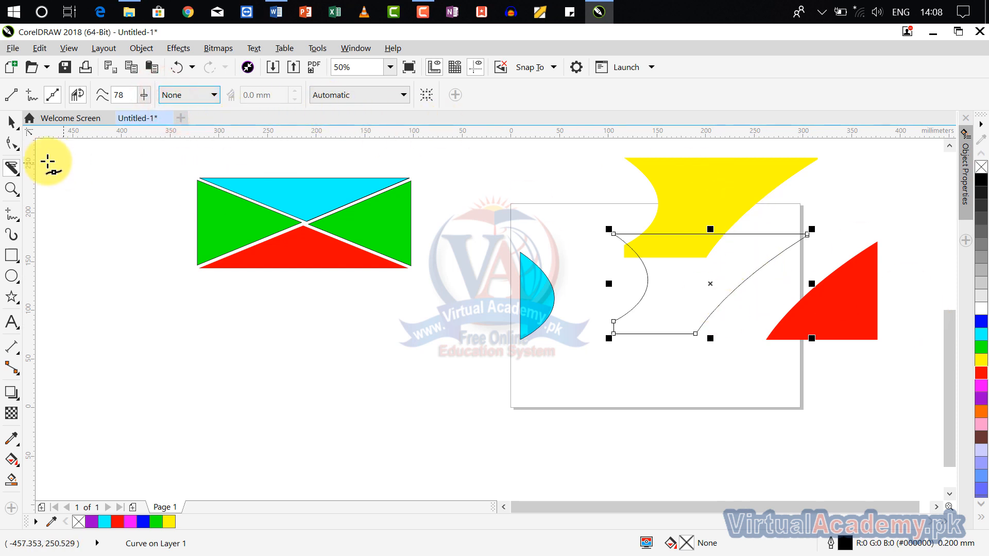
- Delete the leftover empty outline and move the yellow and red pieces back together beside the cyan piece
left_click(18, 124)
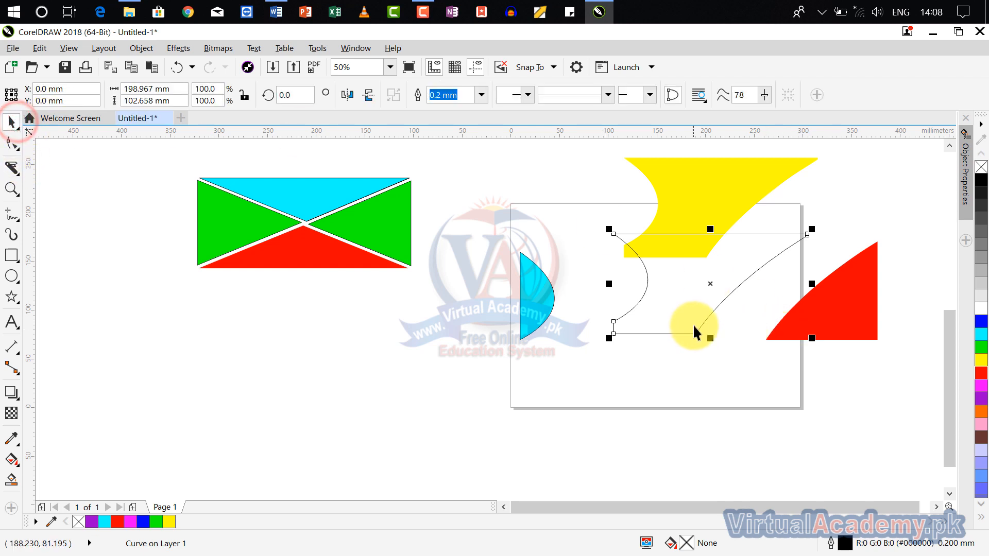
left_click(695, 330)
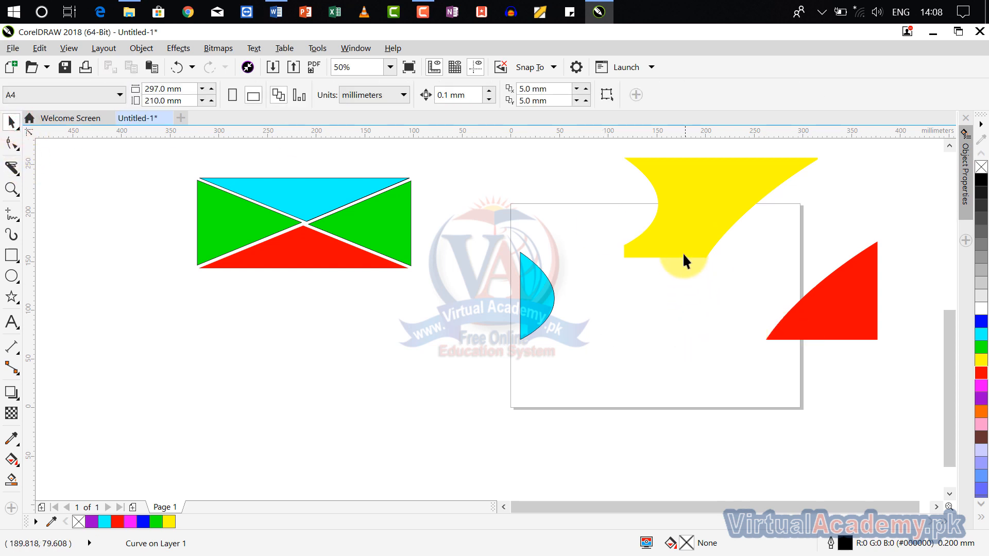
left_click_drag(682, 250, 589, 345)
left_click_drag(845, 316, 706, 342)
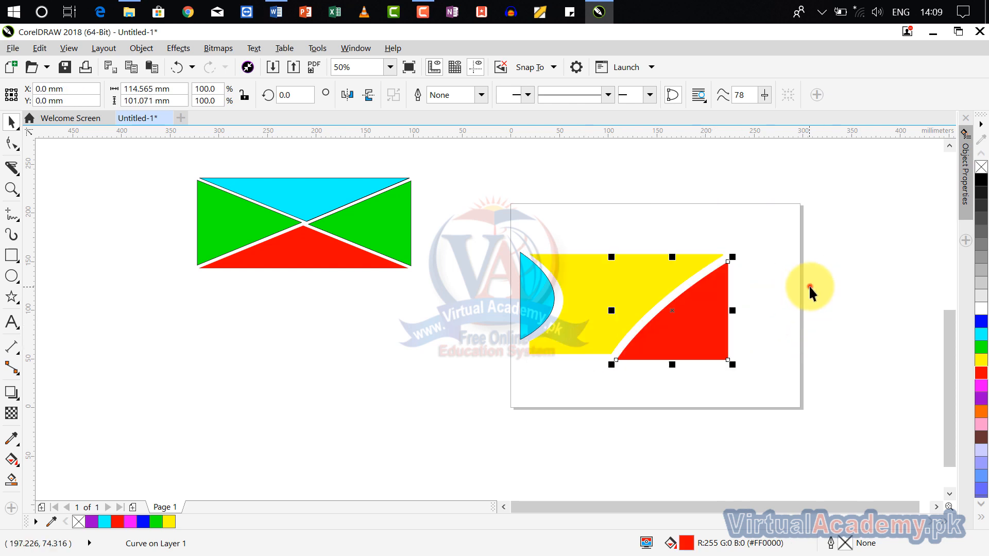
- Group the cyan, yellow and red pieces and move the group off the page, below the rectangle made of four triangles
mouse_move(821, 214)
left_mouse_down()
mouse_move(450, 366)
mouse_move(465, 386)
left_mouse_up()
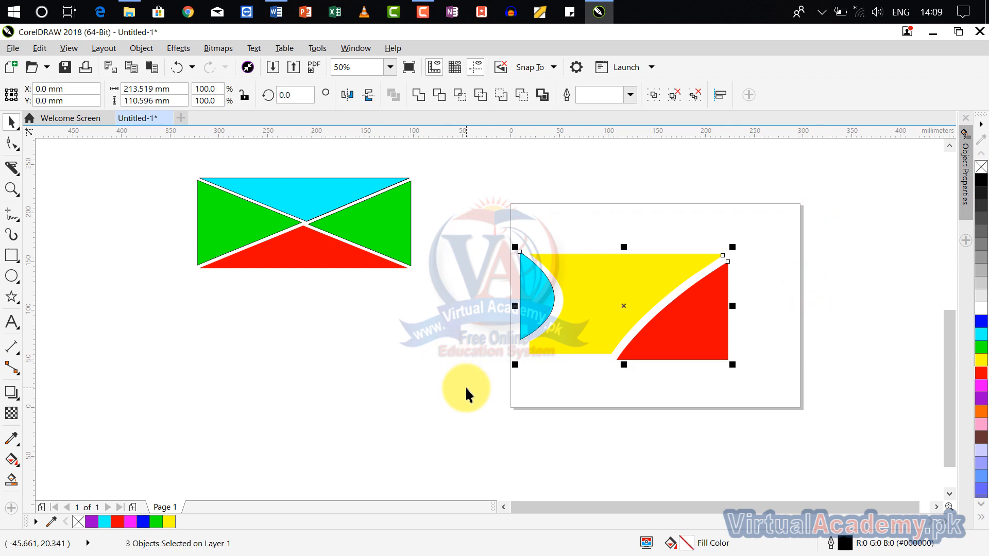
key("ctrl+g")
left_click(806, 327)
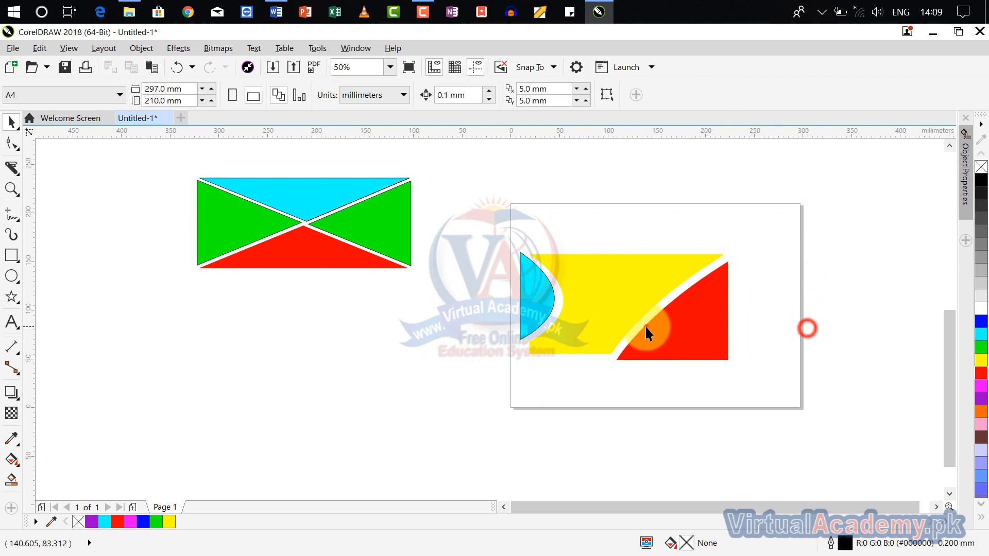
left_click(644, 325)
left_click_drag(627, 306, 320, 345)
left_click(474, 283)
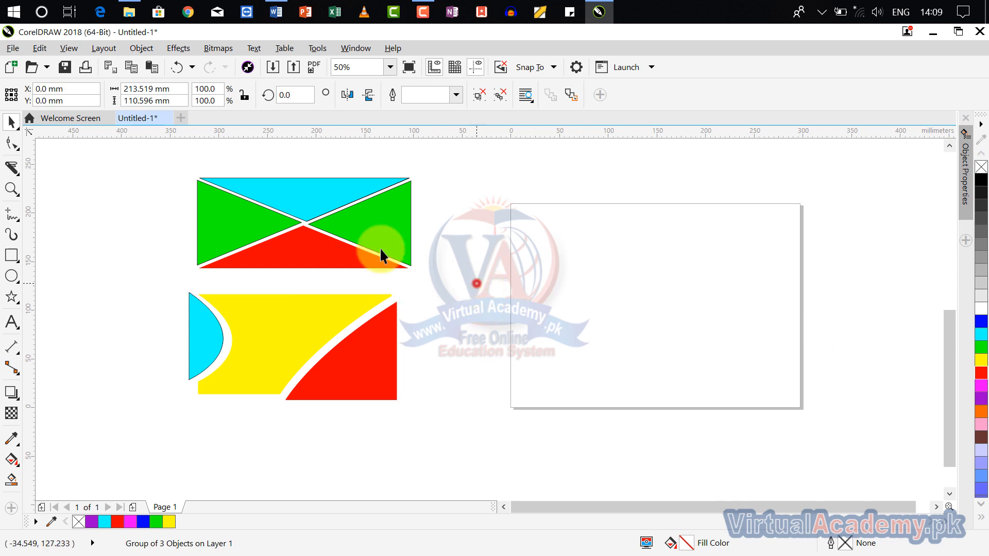
- Draw a rectangle about 220 by 84 mm on the empty page and an ellipse about 80 by 67 mm over its upper-right corner
left_click(12, 173)
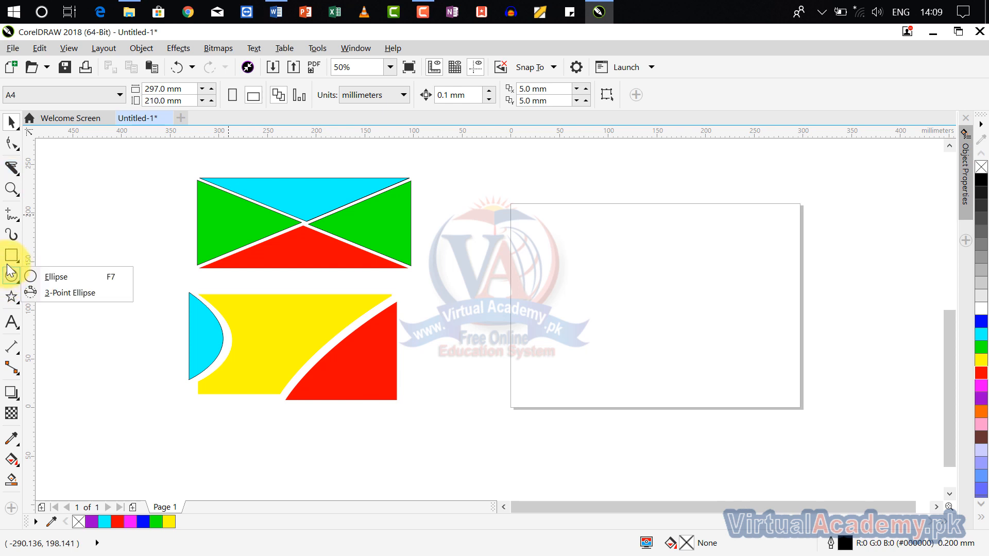
left_click(41, 256)
left_click_drag(541, 269, 755, 351)
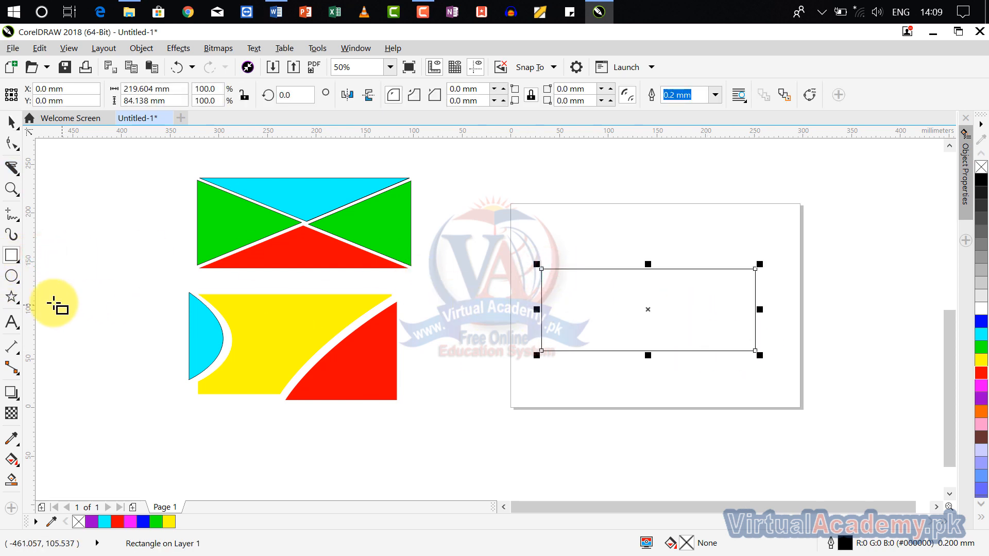
left_click(18, 280)
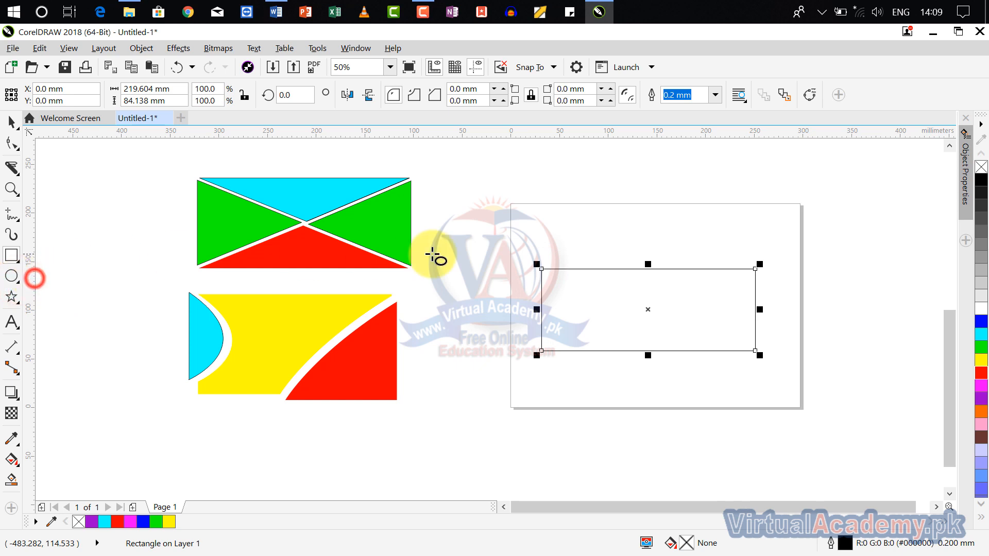
left_click_drag(768, 274, 712, 313)
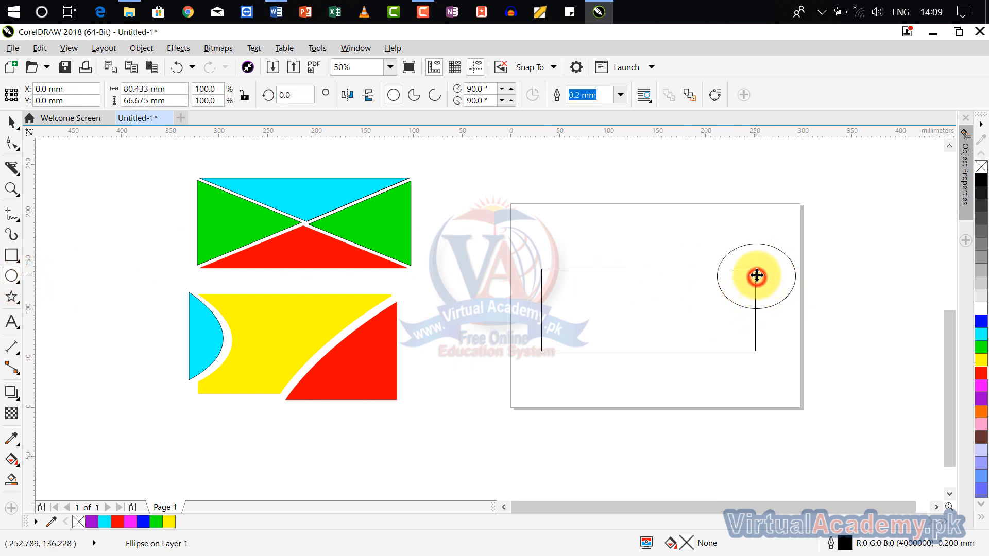
- Center the ellipse on the rectangle's upper-right corner, place a duplicate centered on its lower-right corner, and undo the stray ellipse
left_click_drag(756, 276, 754, 268)
scroll(762, 271, "up", 2)
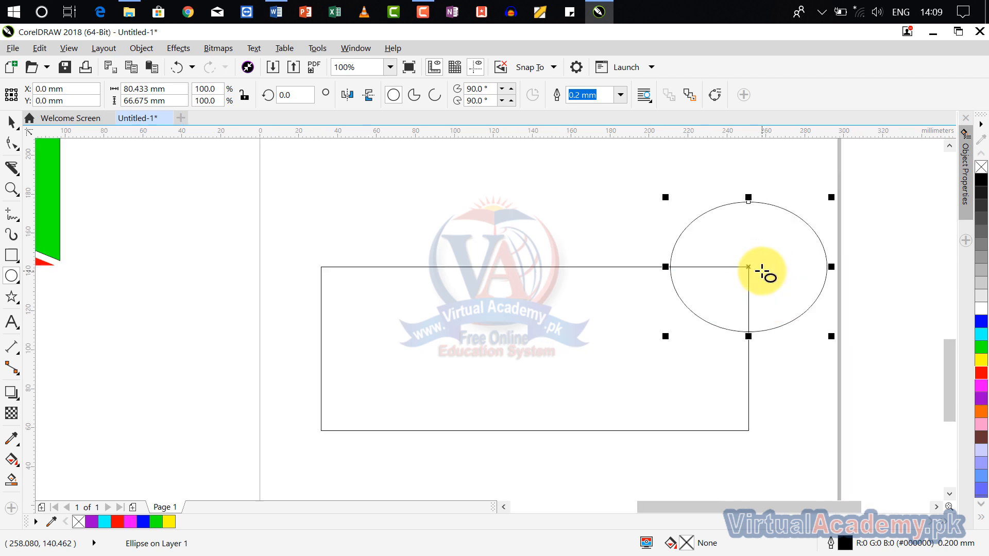
key("ctrl+d")
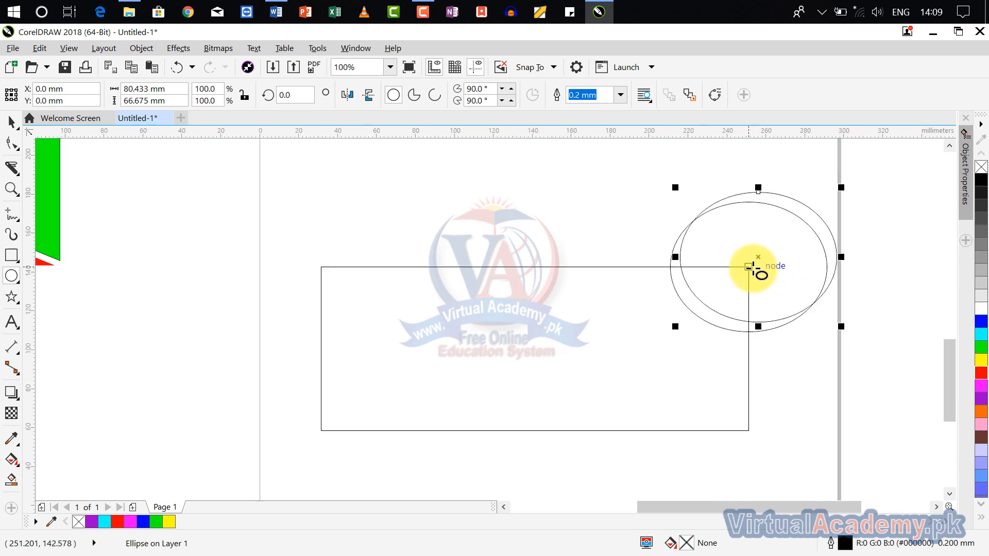
left_click_drag(761, 258, 415, 381)
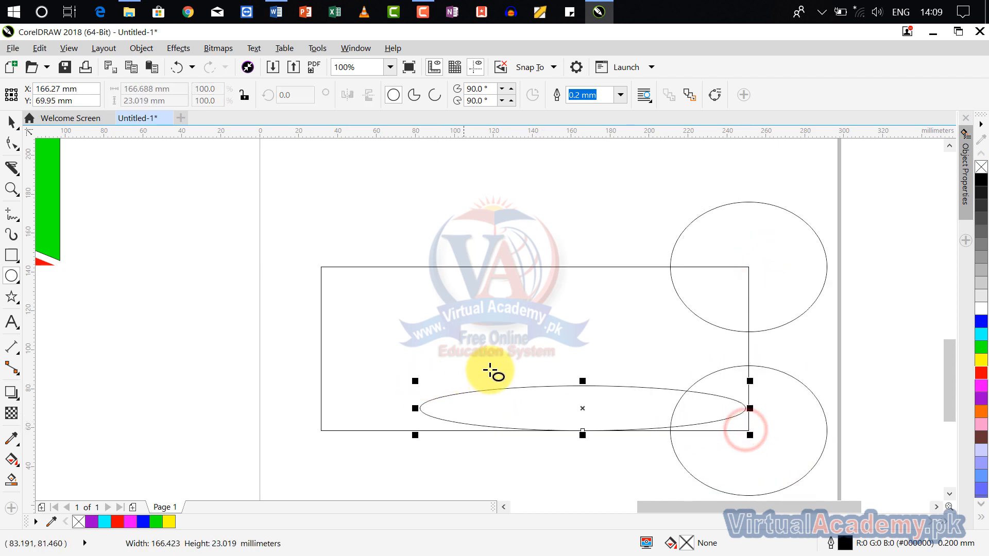
key("ctrl+z")
- Place duplicate ellipses centered on the rectangle's two left corners, giving each corner its own ellipse
scroll(613, 331, "down", 3)
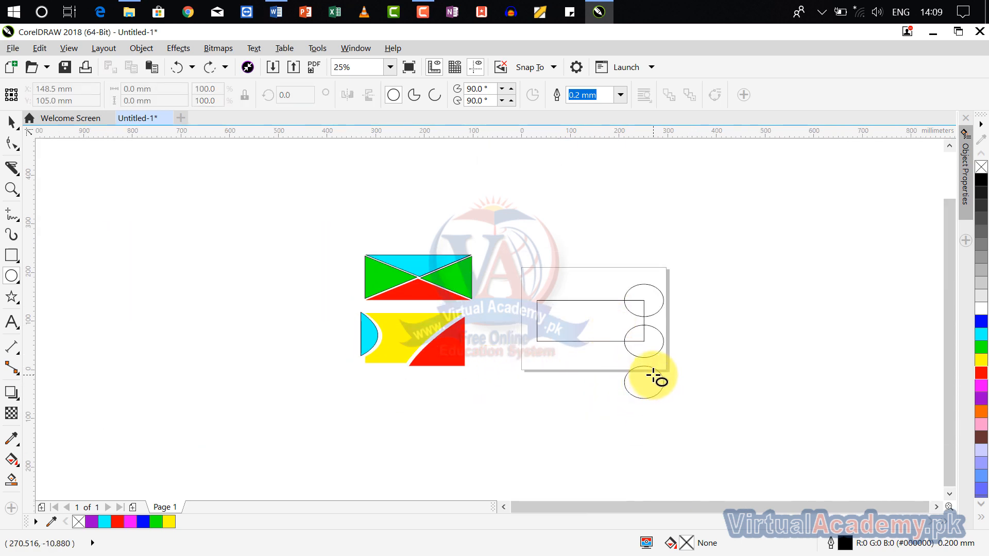
left_click(19, 127)
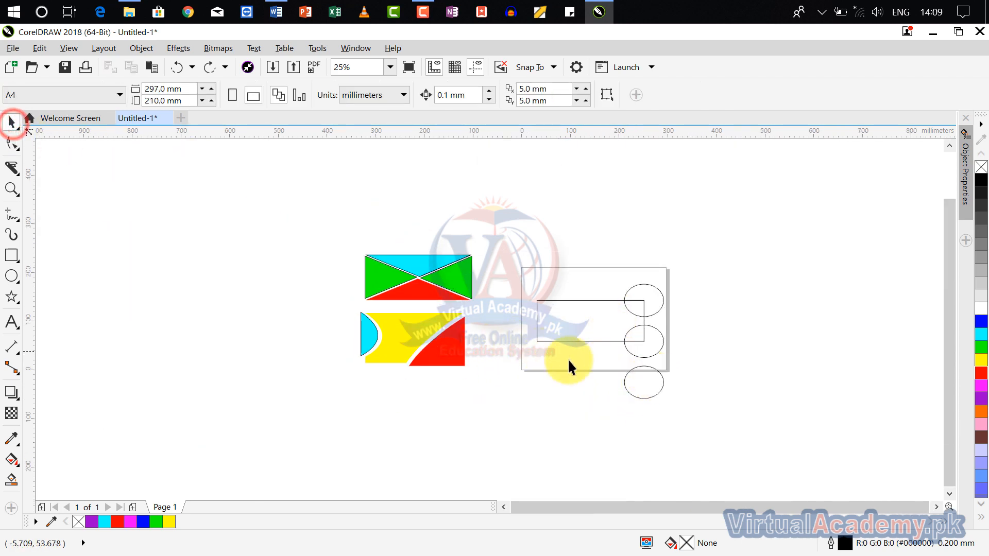
left_click(658, 372)
left_click_drag(636, 378, 539, 339)
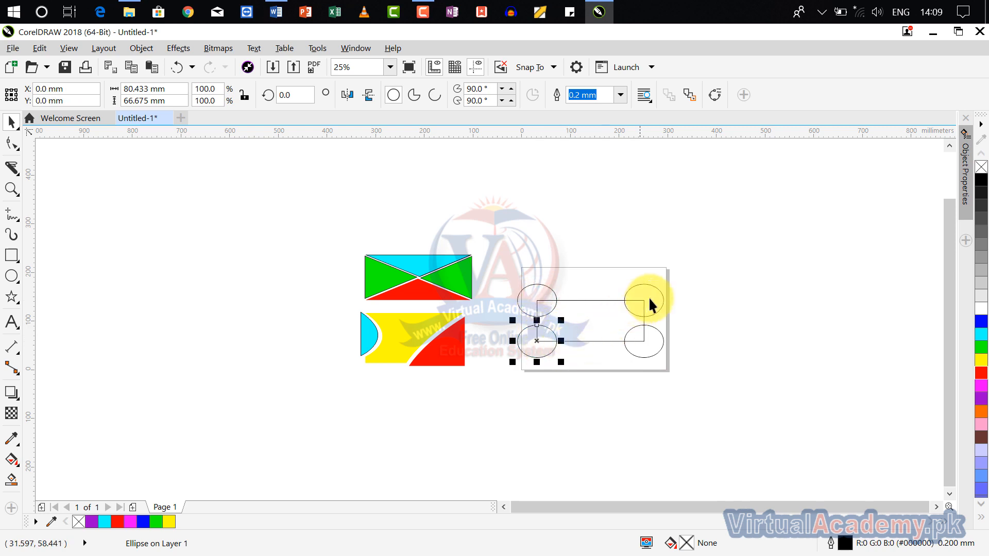
left_click(684, 295)
- Remove the rectangle's corner segments inside all four ellipses with the Virtual Segment Delete tool
scroll(557, 330, "up", 4)
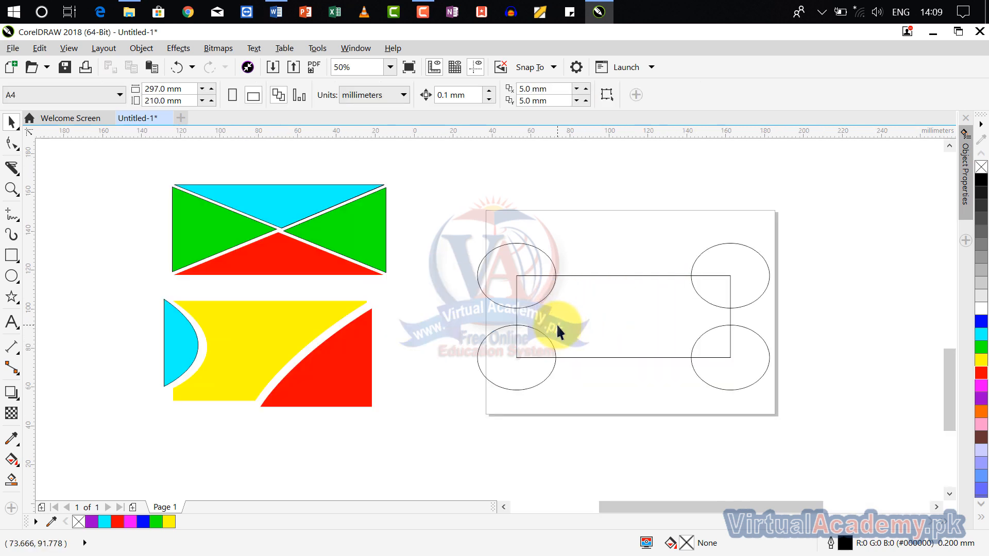
left_click_drag(560, 329, 386, 331)
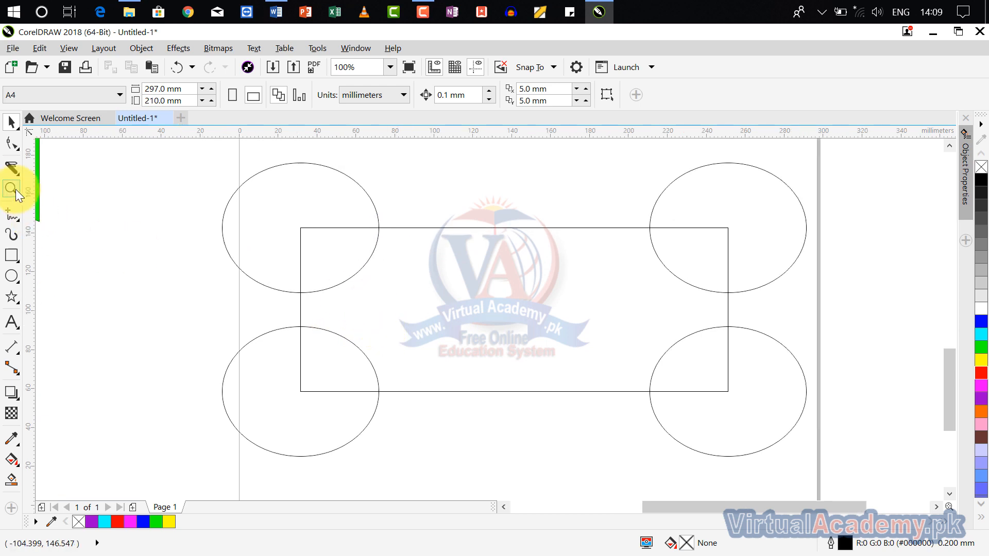
left_click(12, 172)
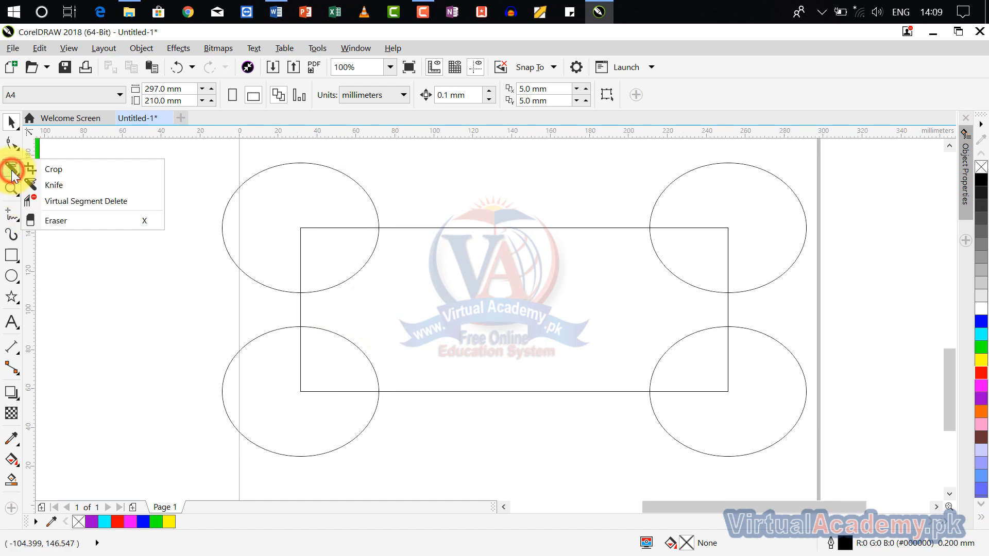
left_click(83, 201)
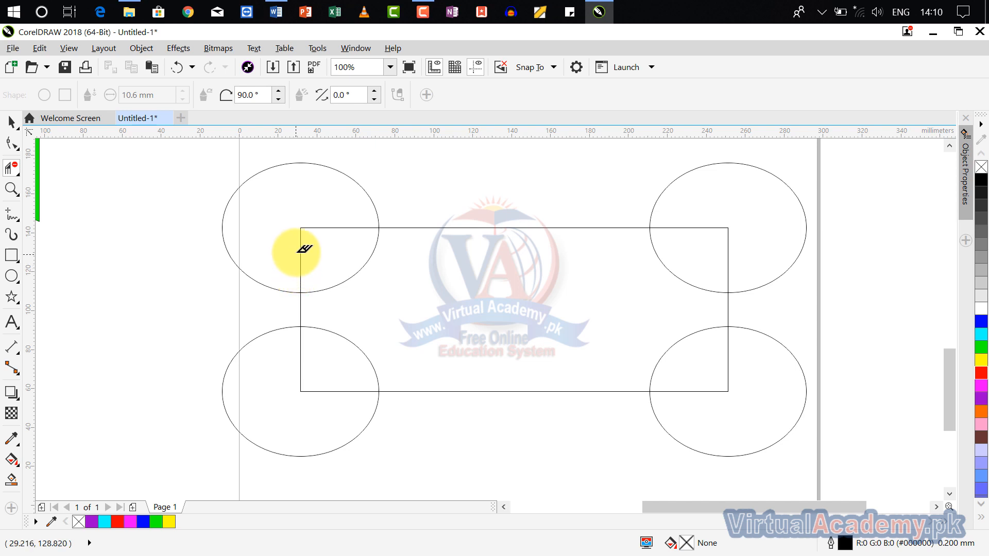
left_click(312, 228)
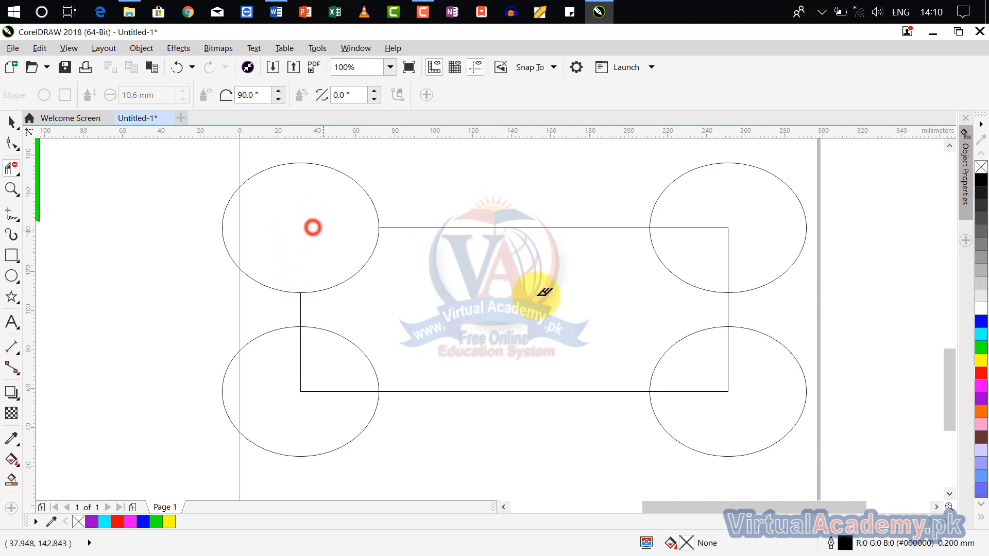
left_click(340, 389)
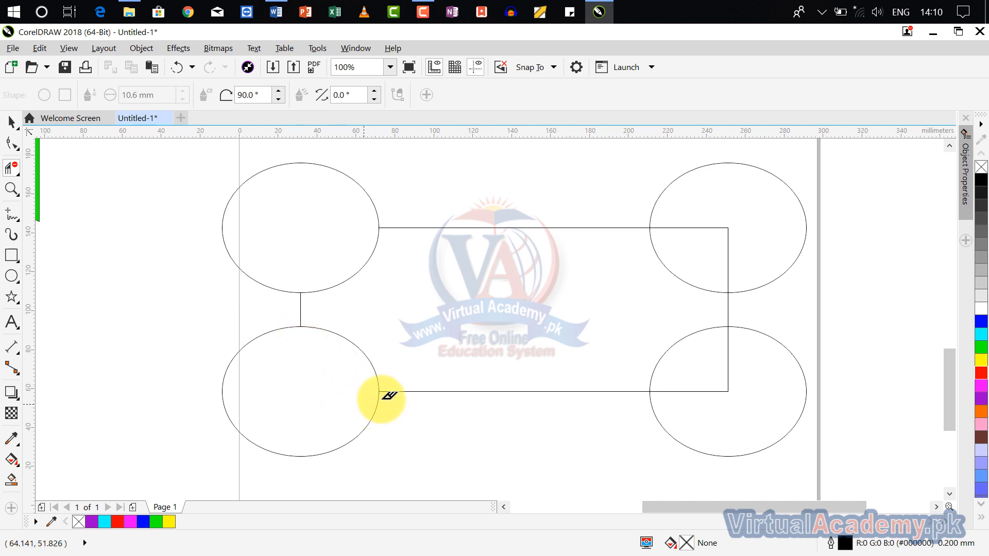
left_click(684, 389)
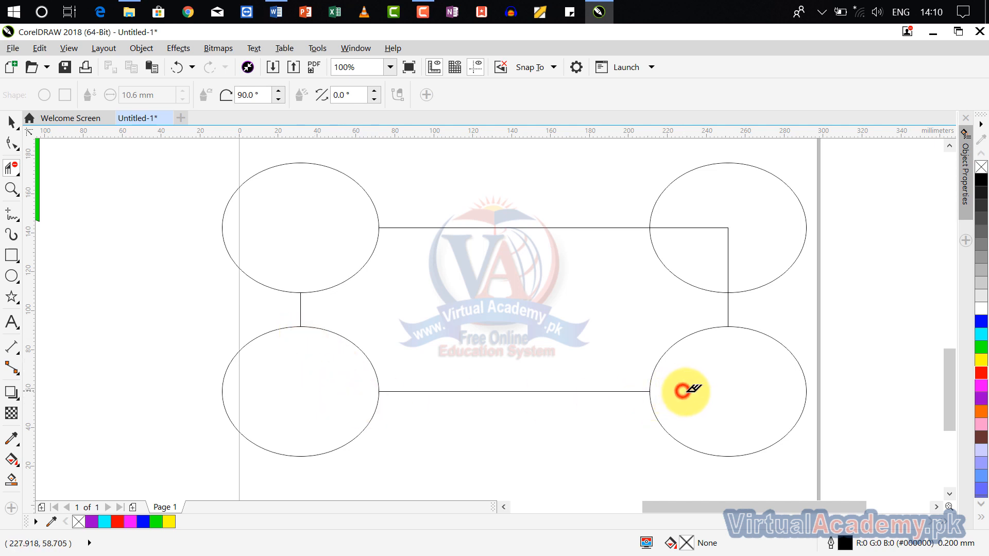
left_click(730, 242)
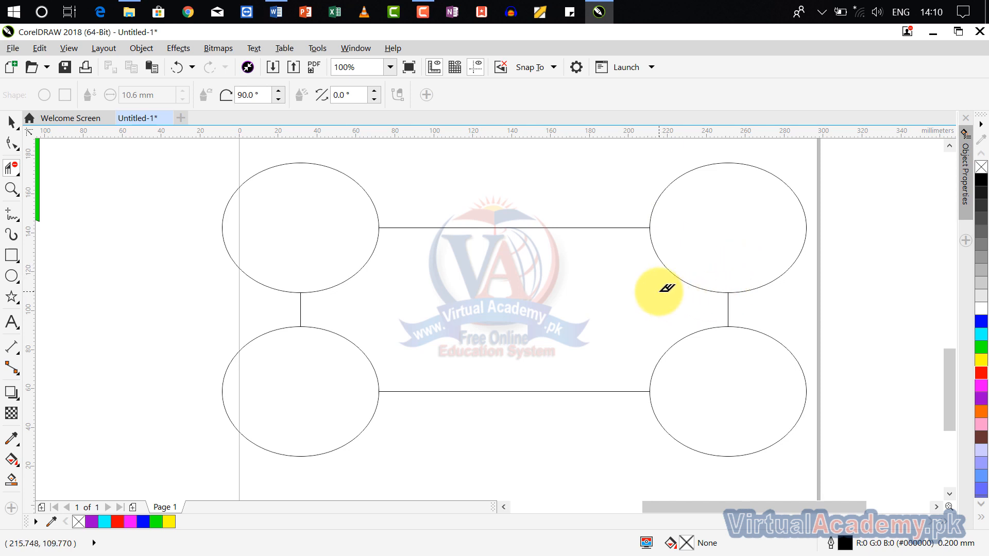
- Delete the arc of each of the four ellipses that lies inside the rectangle to form a bone-shaped outline
left_click(695, 284)
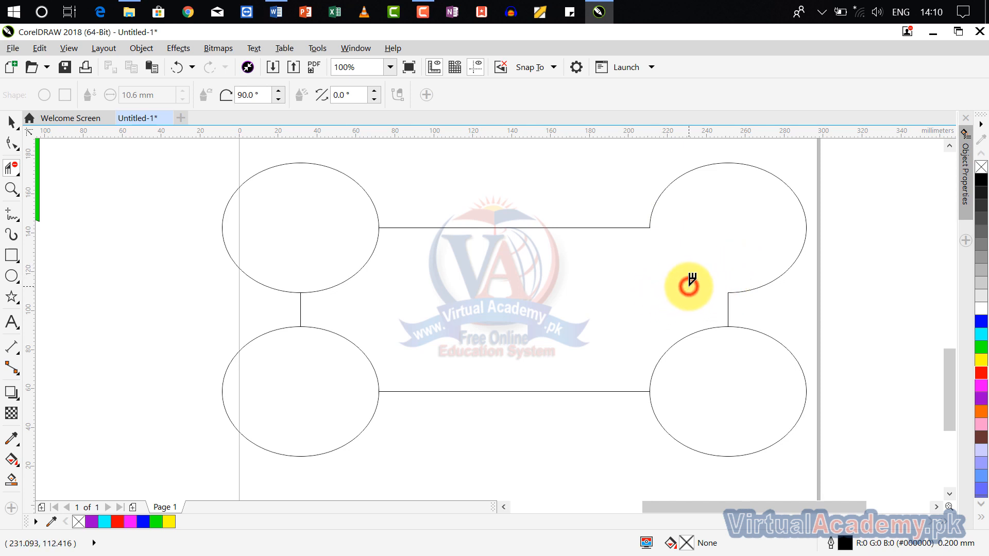
left_click(667, 345)
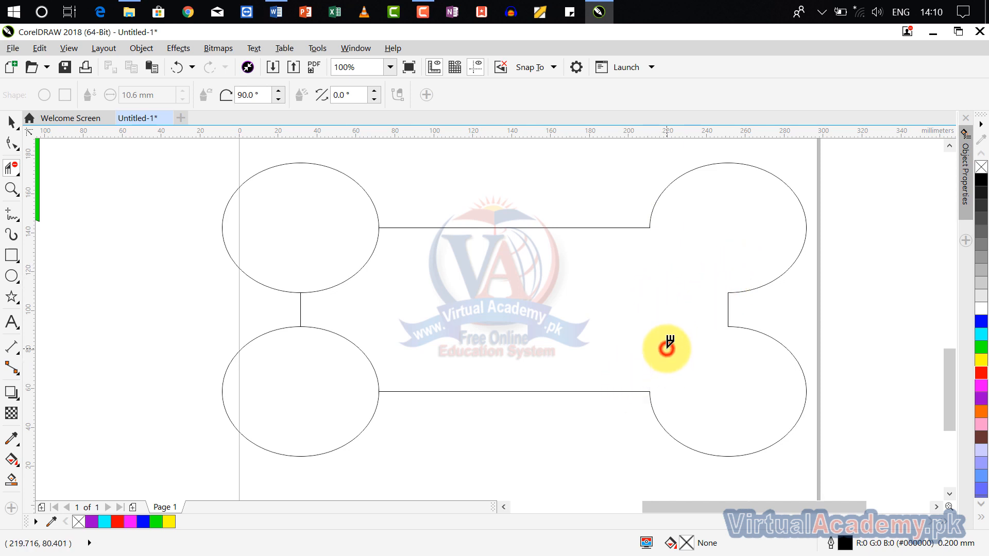
left_click(355, 346)
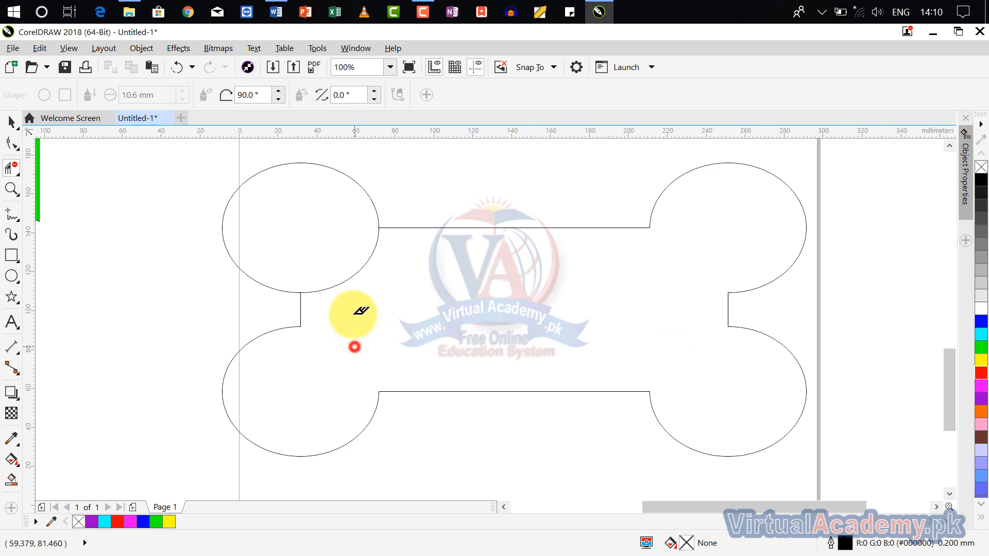
left_click(359, 272)
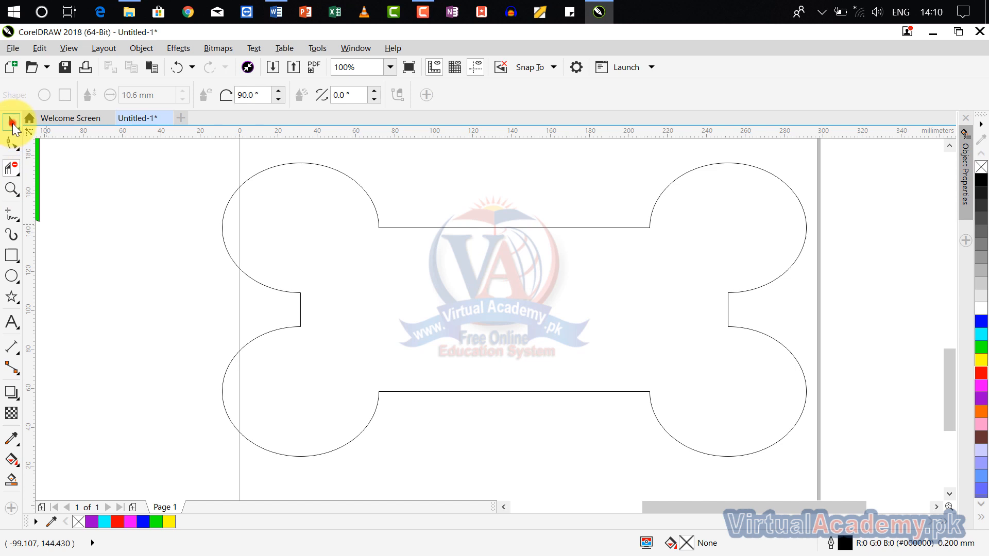
- Select all five parts of the bone-shaped outline, group them, and try a cyan fill on the group
left_click(13, 124)
scroll(427, 208, "down", 3)
left_click_drag(596, 171, 364, 296)
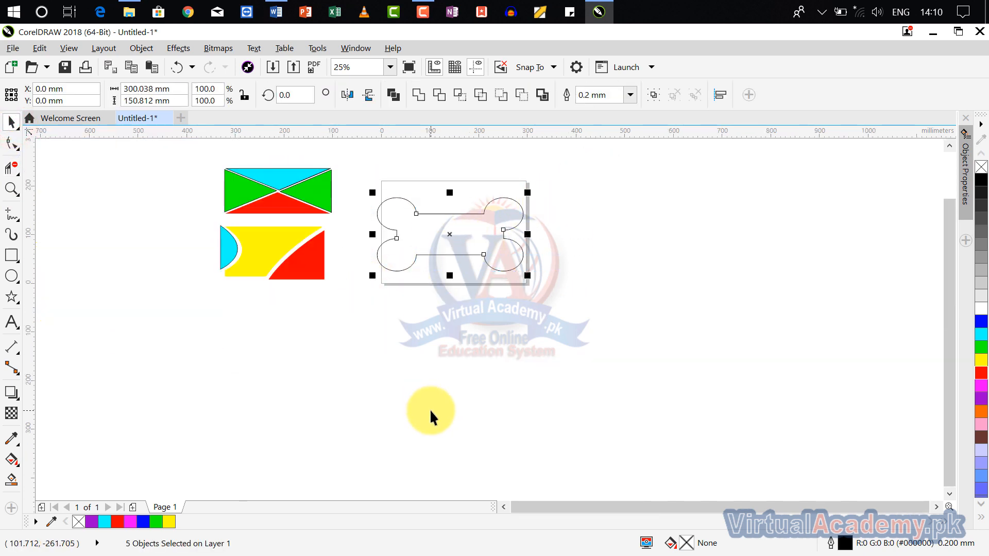
key("ctrl+g")
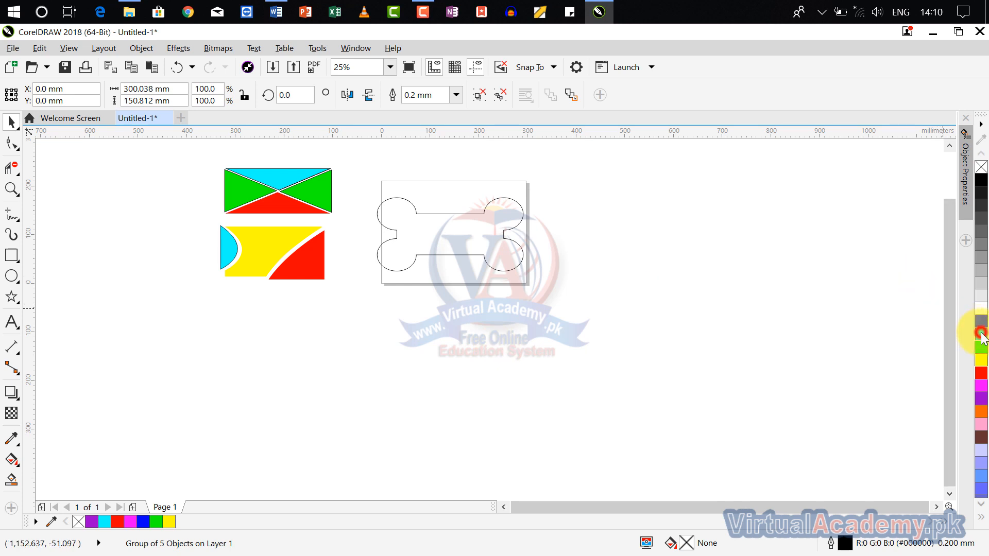
left_click(981, 333)
left_click(806, 290)
left_click(511, 268)
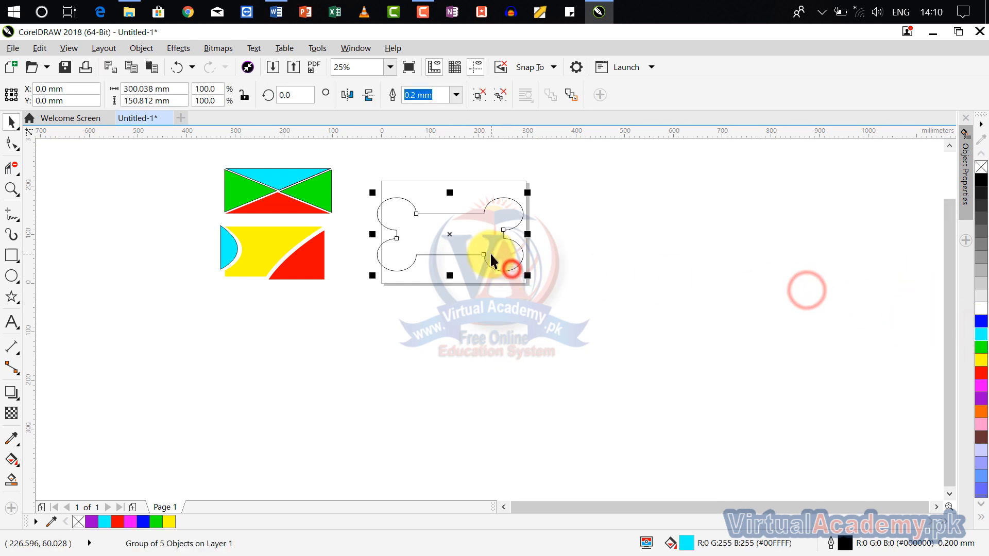
- Move the bone-shaped group off the right side of the page, and bring it back onto the page's lower part
left_click_drag(449, 234, 611, 265)
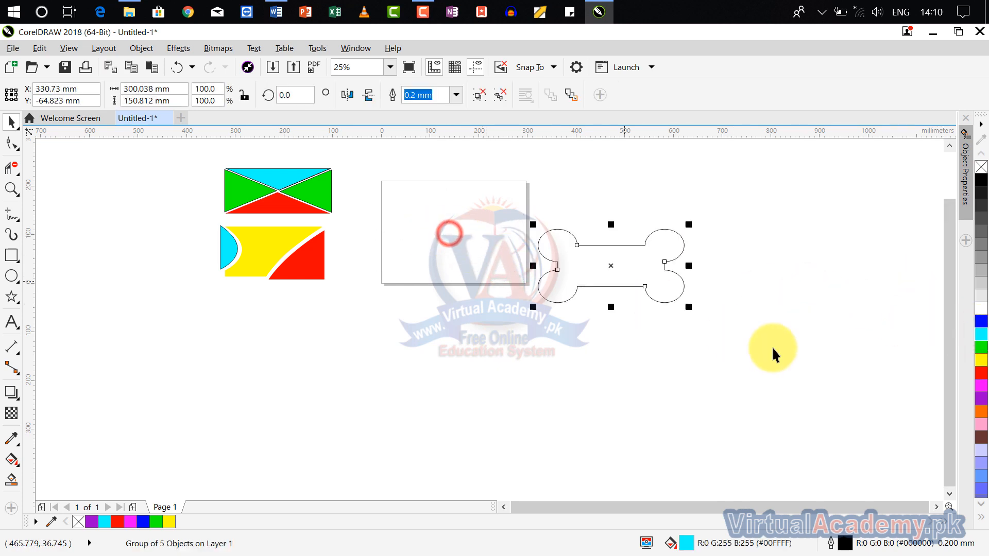
left_click(780, 352)
left_click_drag(751, 212, 458, 351)
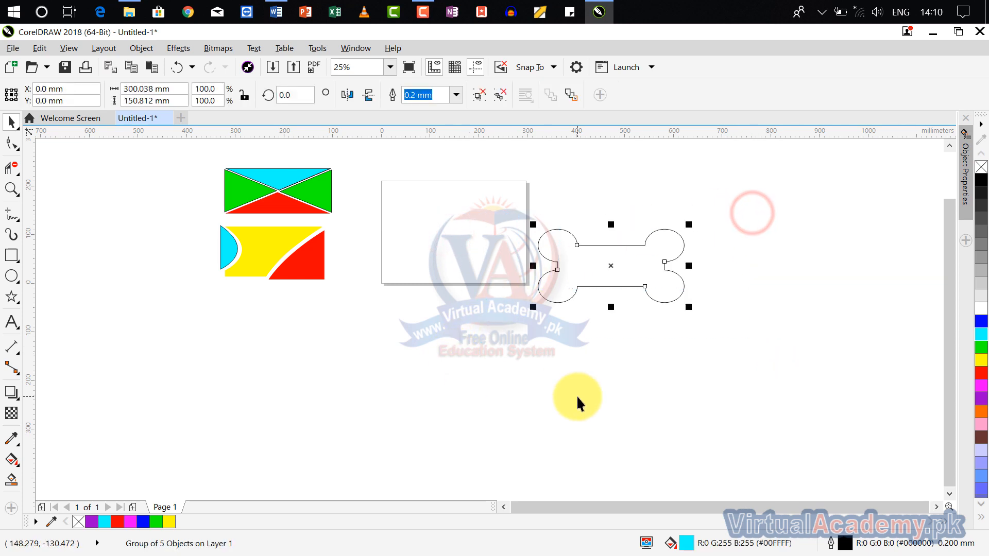
scroll(613, 263, "up", 1)
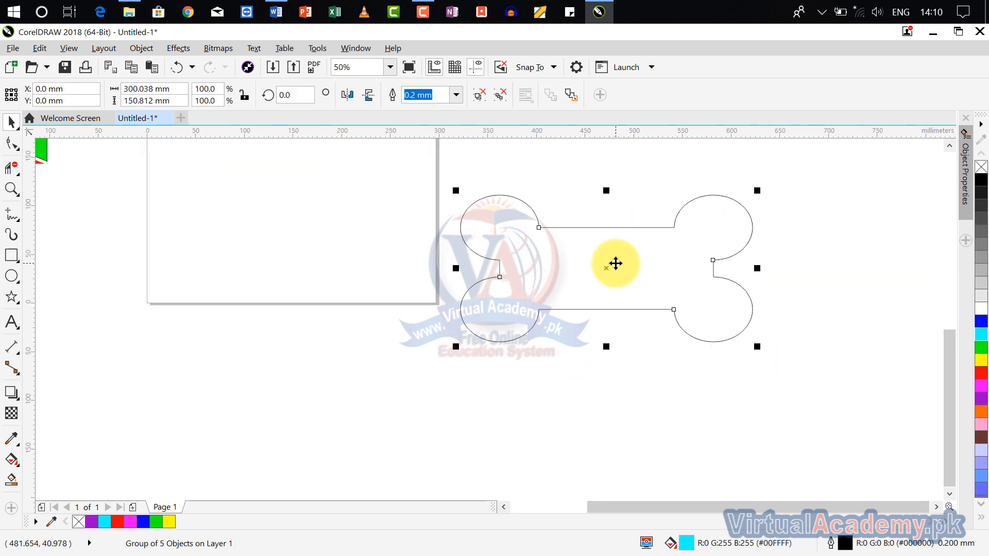
left_click_drag(607, 266, 294, 240)
scroll(412, 245, "down", 1)
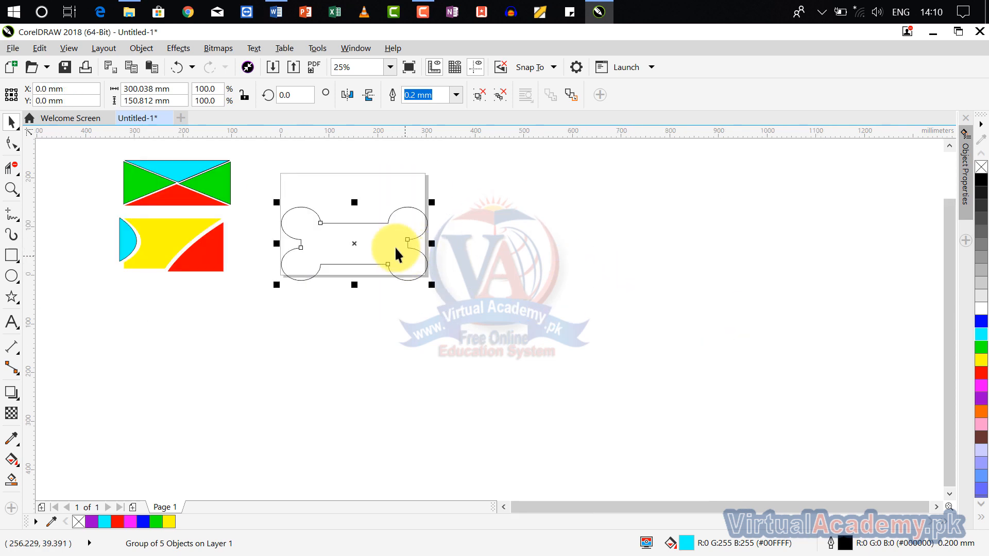
- Choose the Eraser tool, try its round nib, return to the square nib, and switch pen pressure off and back on
left_click(6, 170)
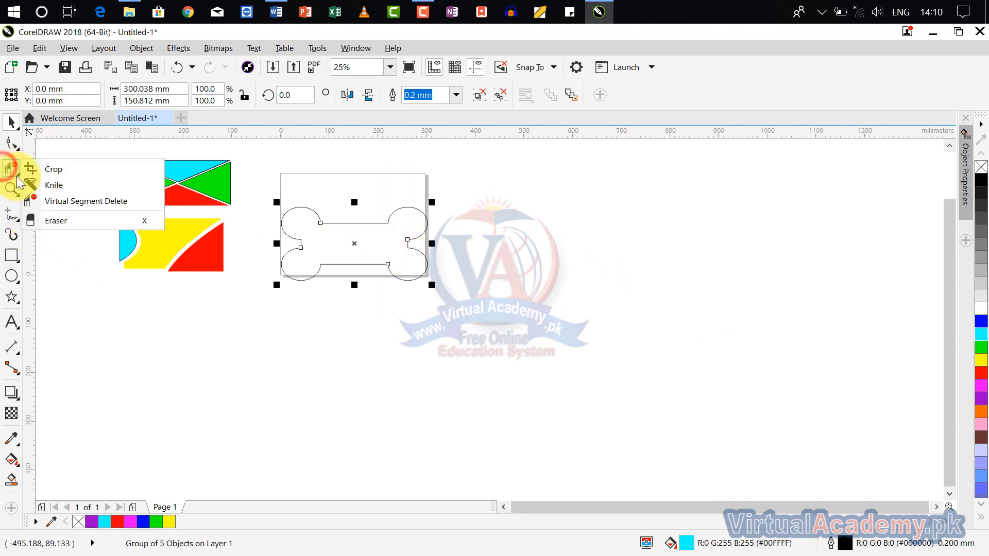
left_click(78, 224)
scroll(386, 214, "up", 2)
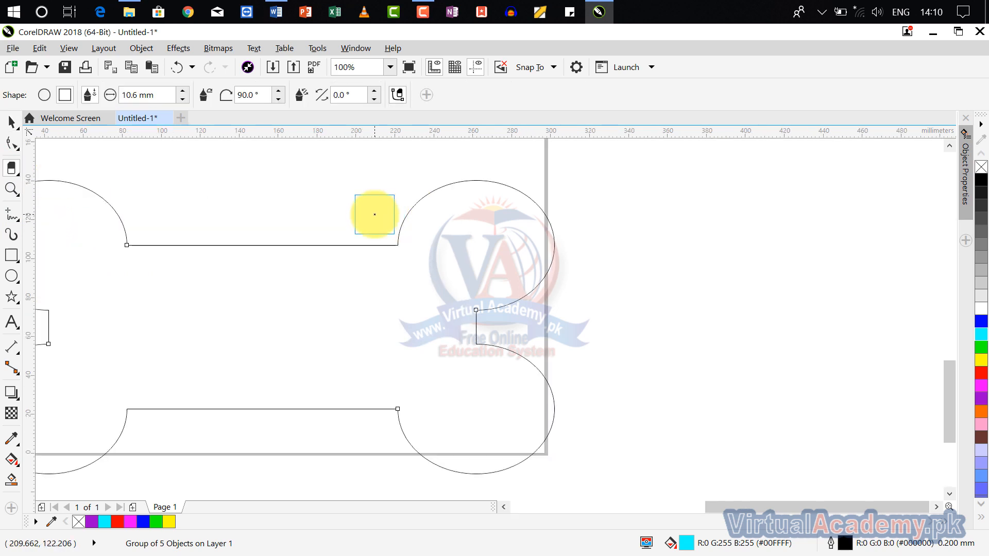
left_click(42, 95)
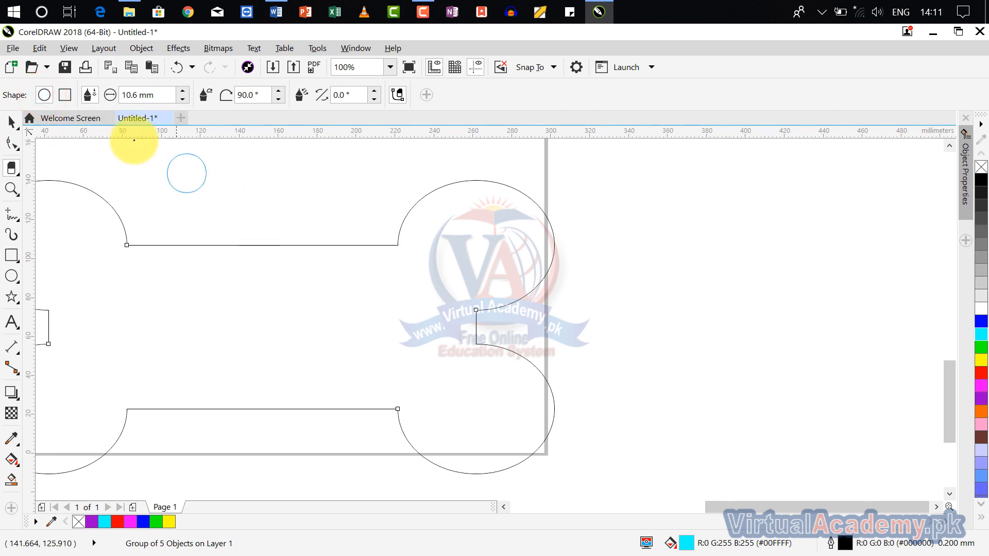
left_click(65, 95)
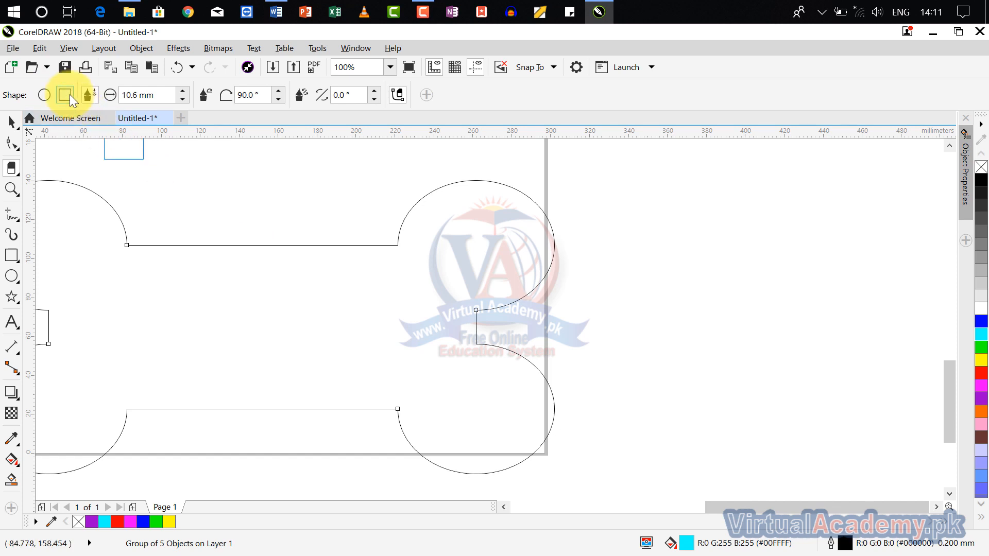
left_click(91, 94)
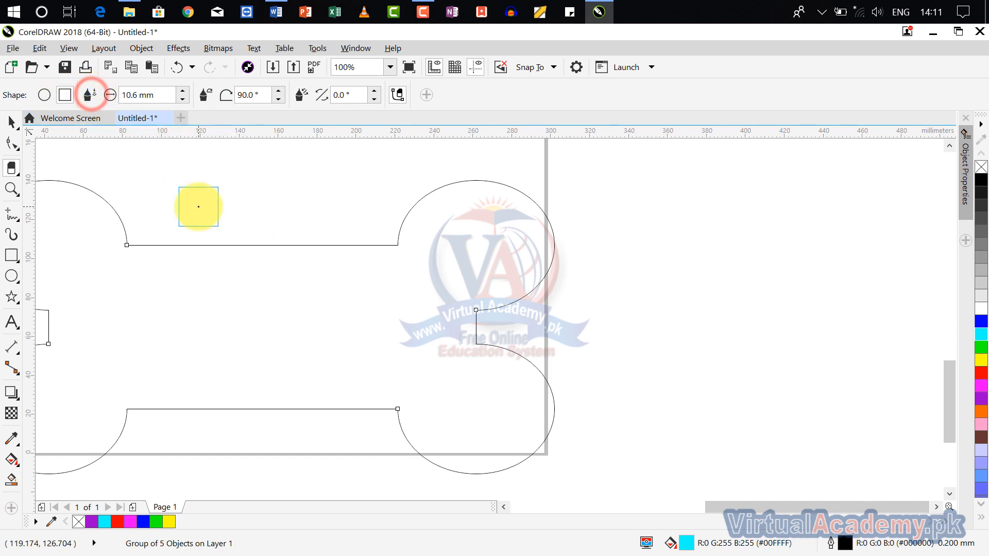
left_click(91, 98)
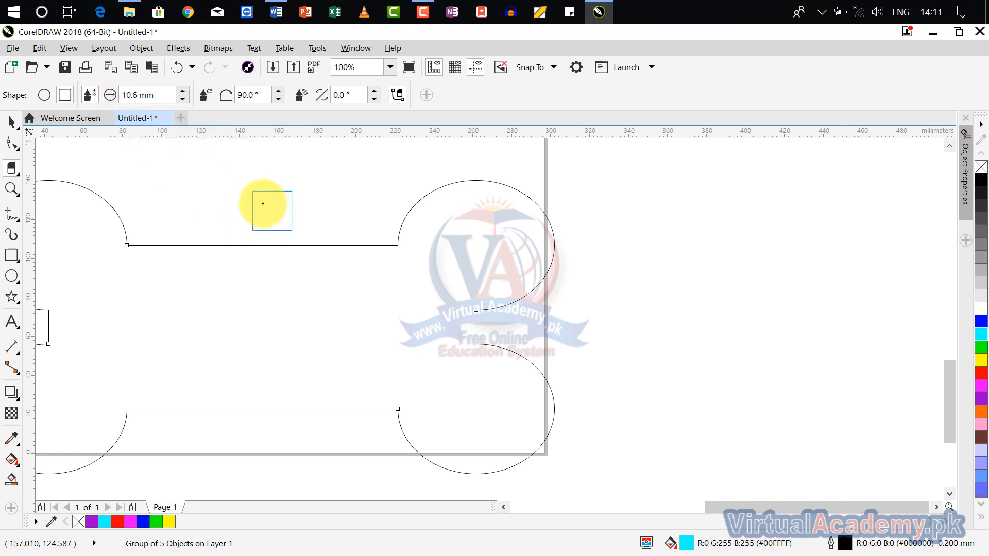
- Raise the eraser's nib size to 10.7 mm and try entering a nib size of 100.7 mm
left_click(186, 91)
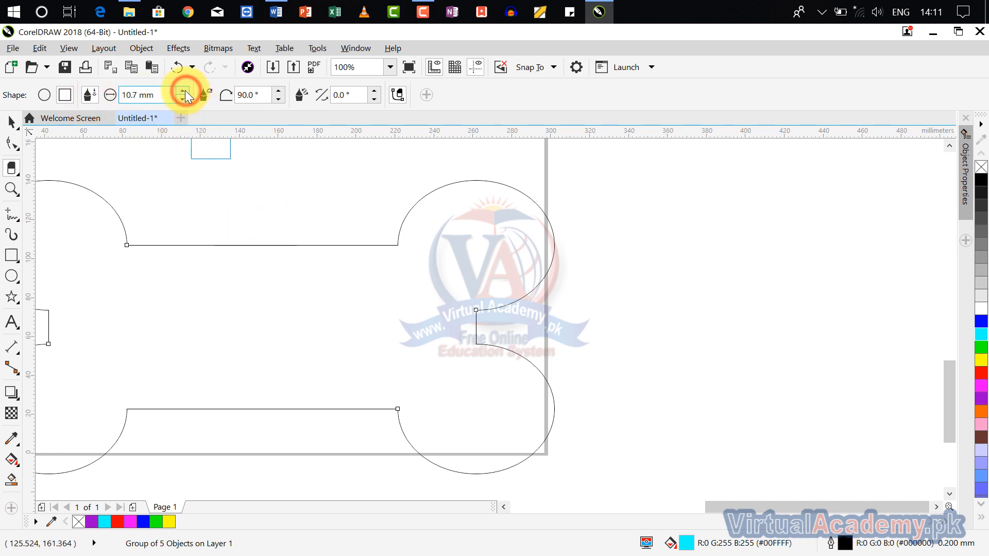
left_click_drag(132, 97, 88, 96)
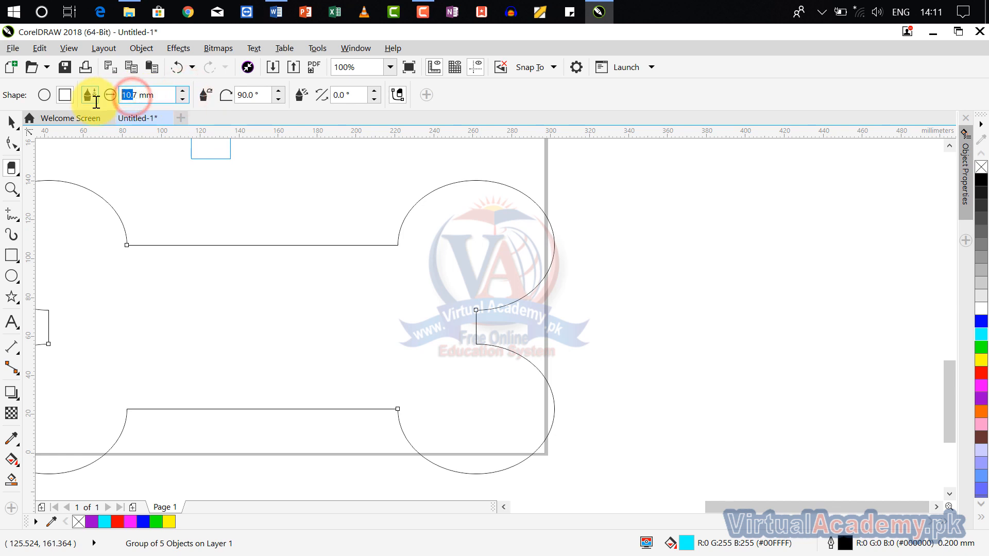
type("0")
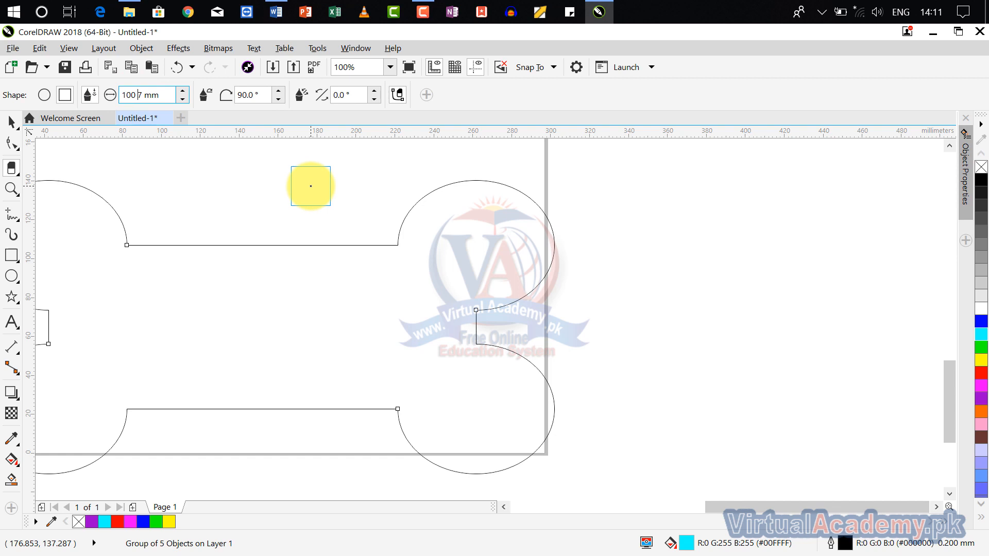
scroll(419, 214, "down", 2)
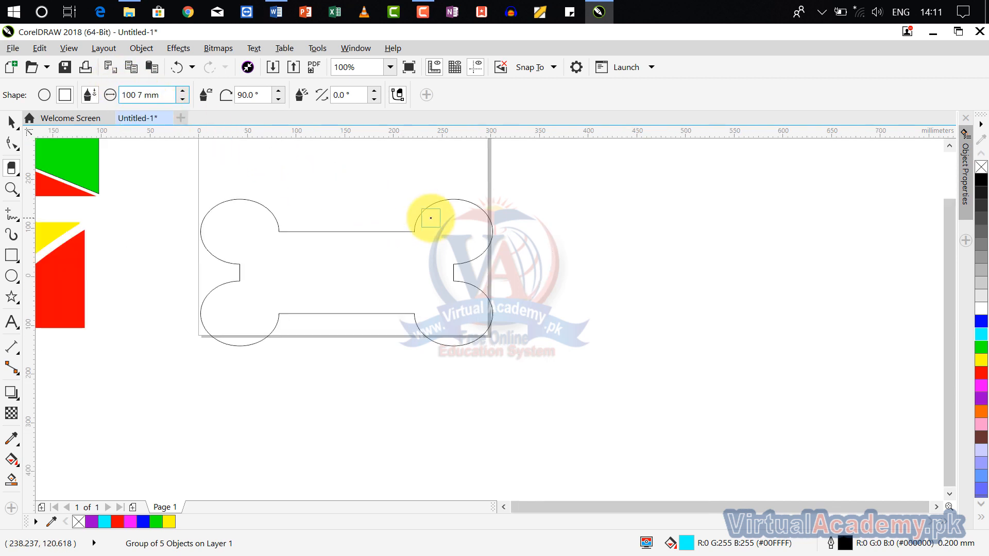
left_click(337, 191)
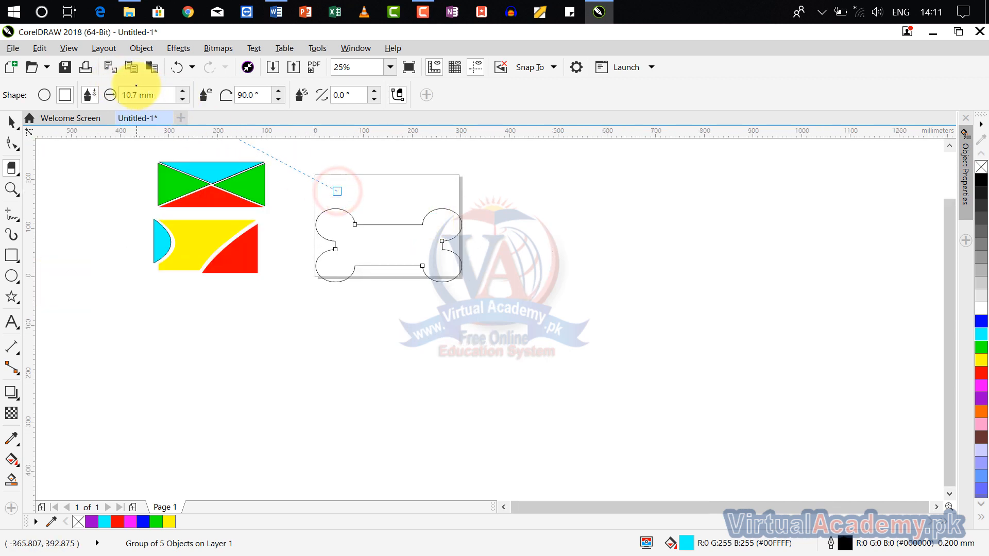
left_click(337, 192)
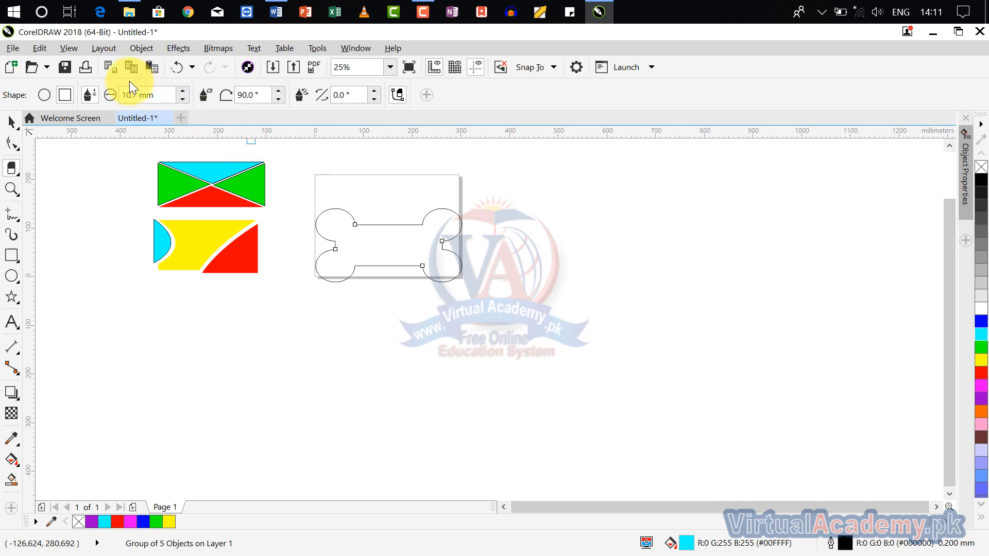
- Try a 100.7 mm nib size for the eraser again and return it to 10.7 mm
left_click(131, 96)
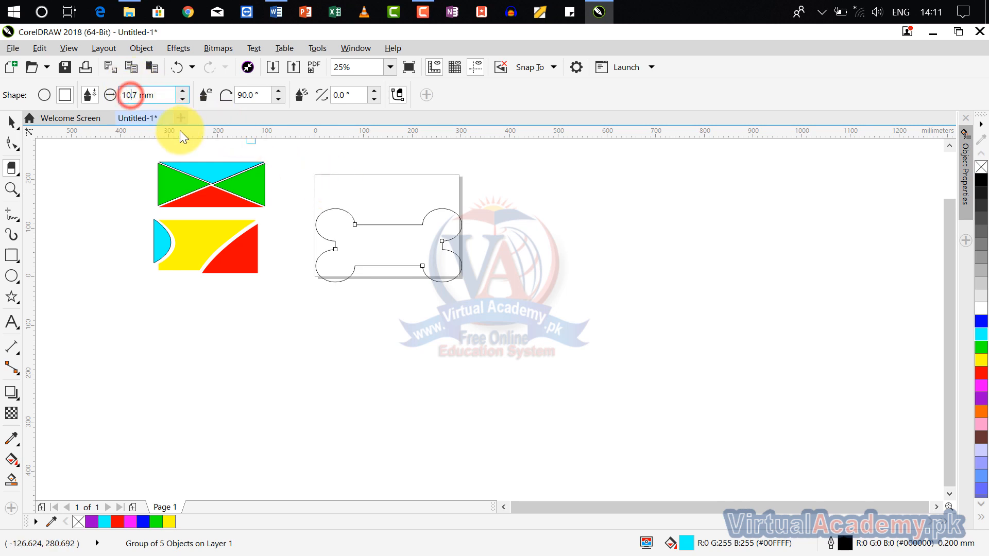
type("0")
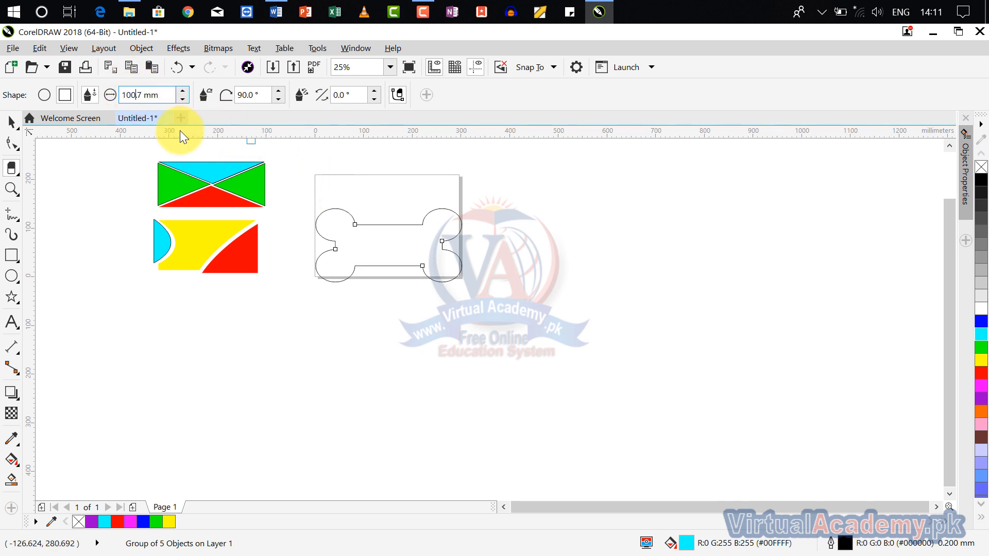
key("Return")
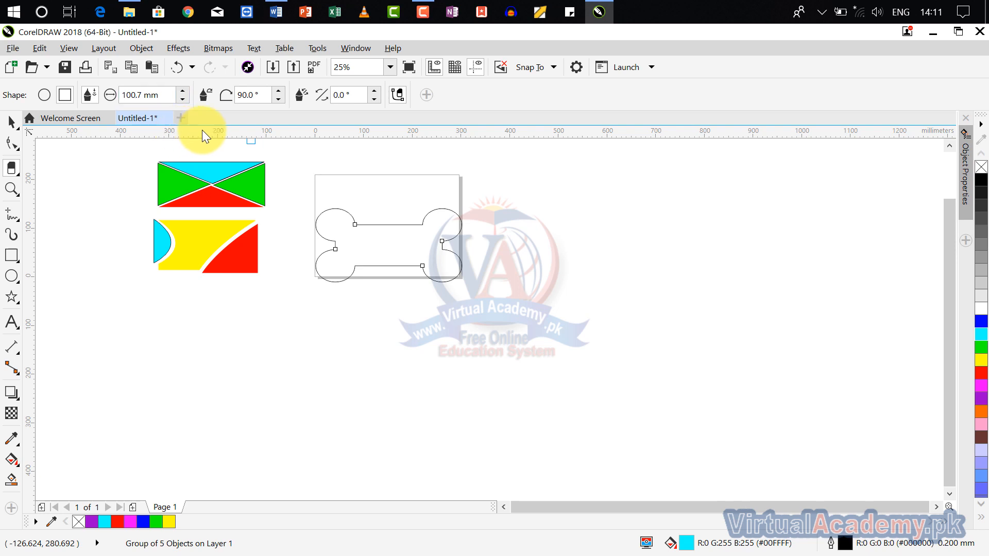
left_click(138, 97)
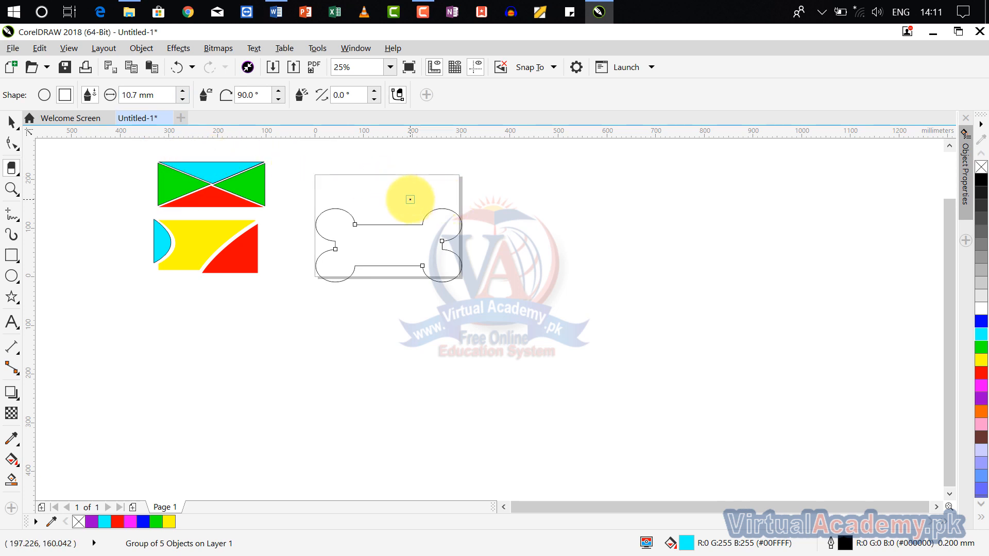
- Try eraser tilt angles of 15° and 50° with the square nib
scroll(406, 212, "up", 1)
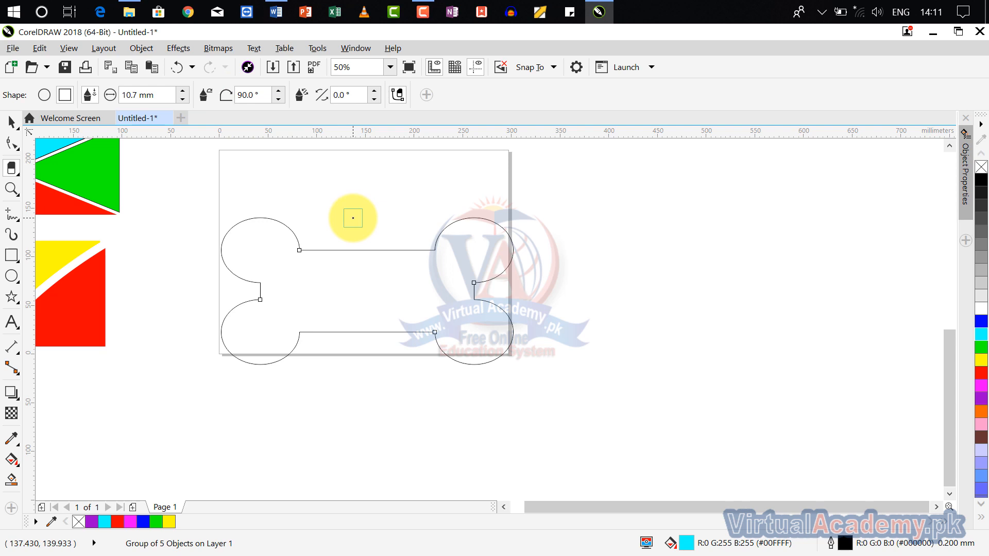
scroll(340, 211, "up", 1)
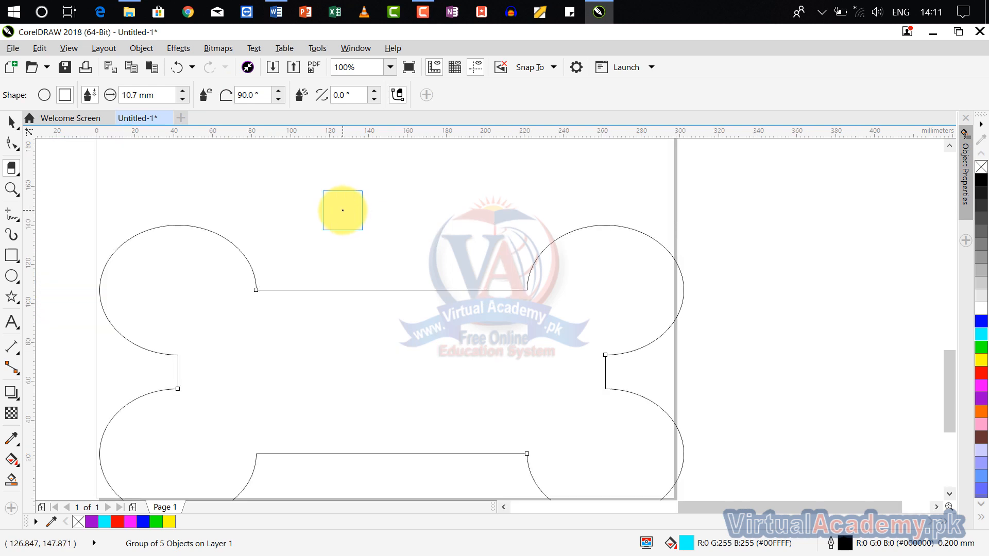
double_click(252, 96)
type("15")
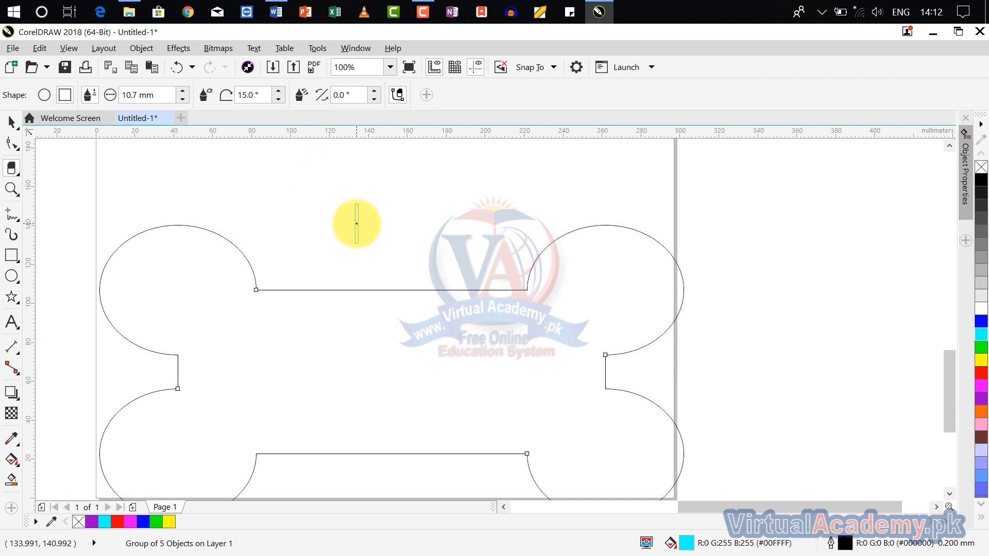
scroll(353, 221, "up", 1)
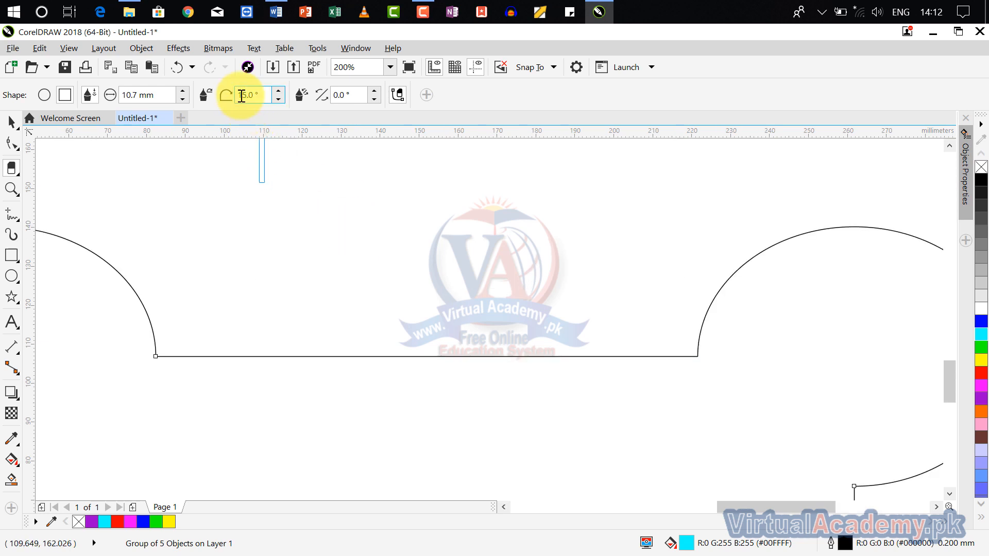
left_click_drag(247, 95, 236, 95)
type("50")
key("Return")
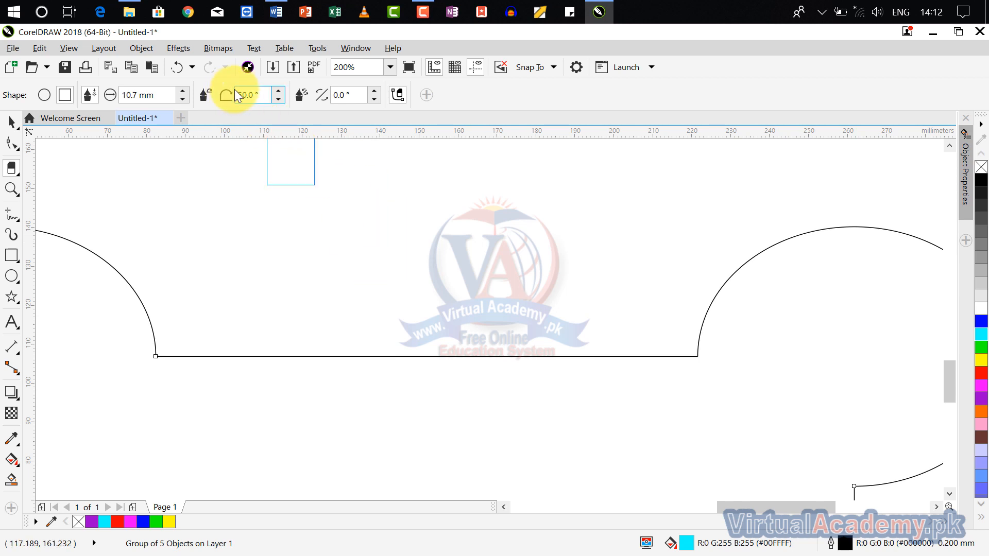
- Set the eraser's tilt angle back to 90° and switch to the round nib
left_click_drag(248, 95, 223, 97)
type("9")
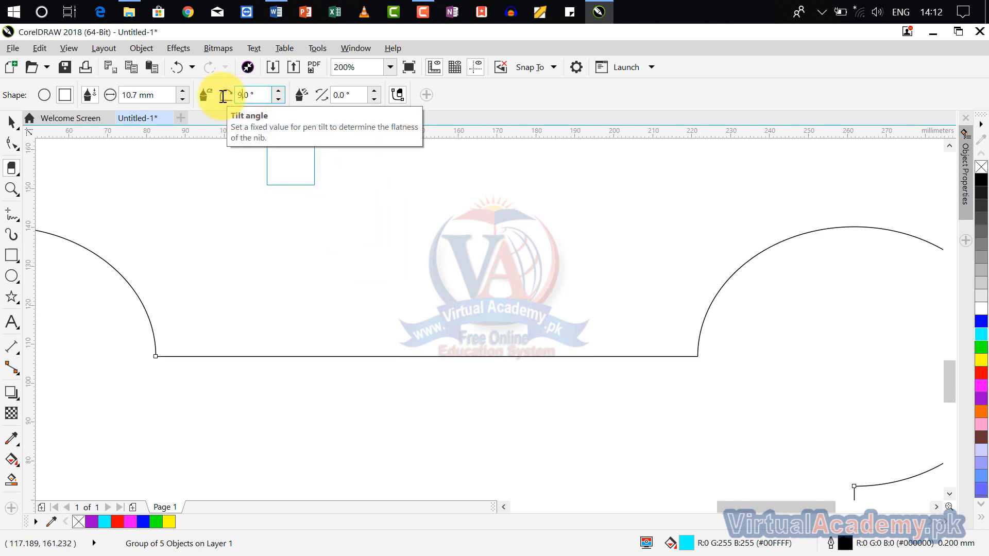
type("0")
key("Return")
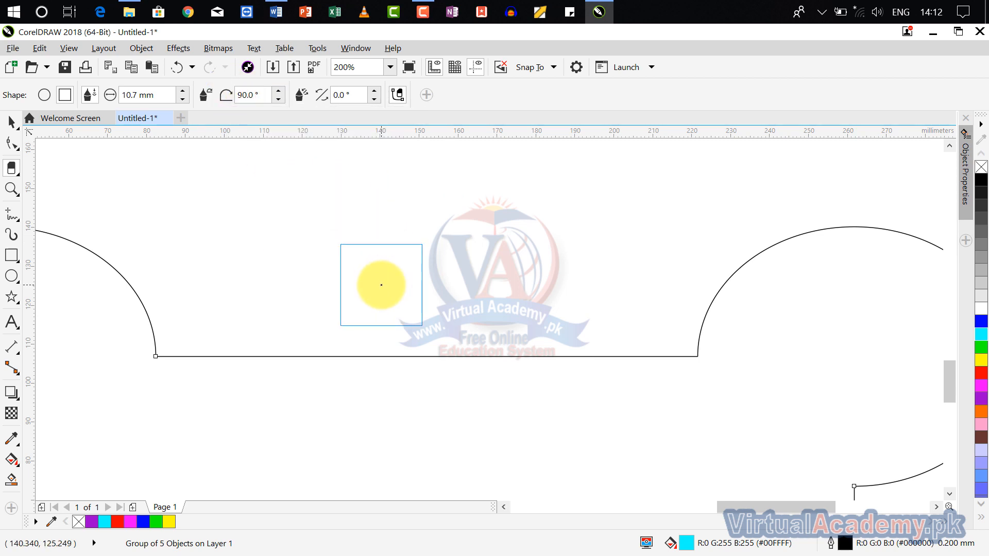
left_click(45, 95)
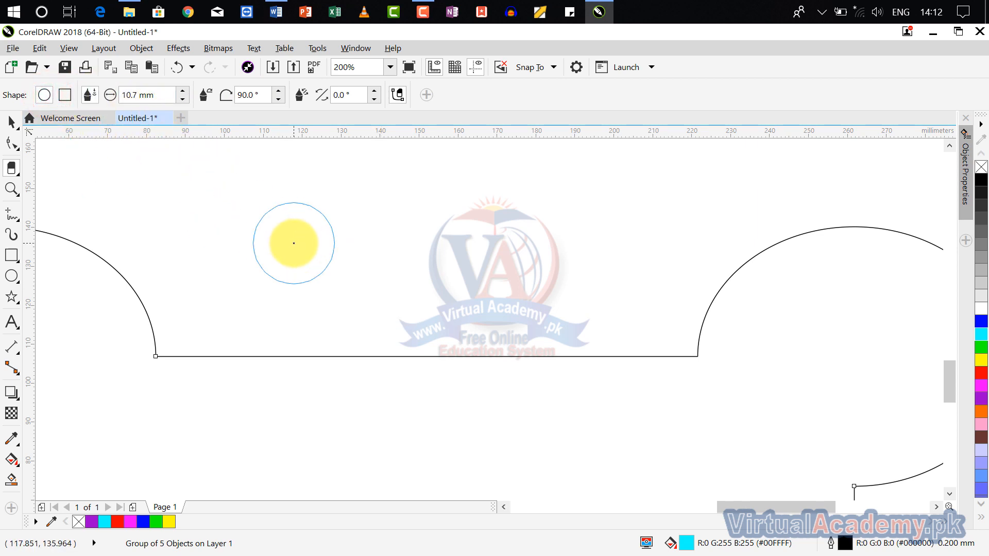
- Try flattening the round nib by entering a tilt angle of 10°
left_click(152, 97)
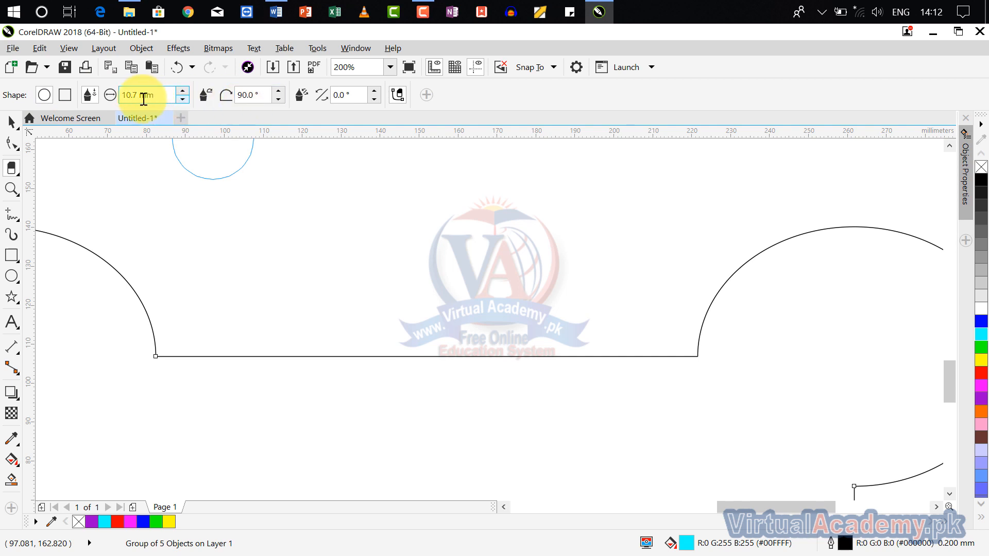
left_click(246, 94)
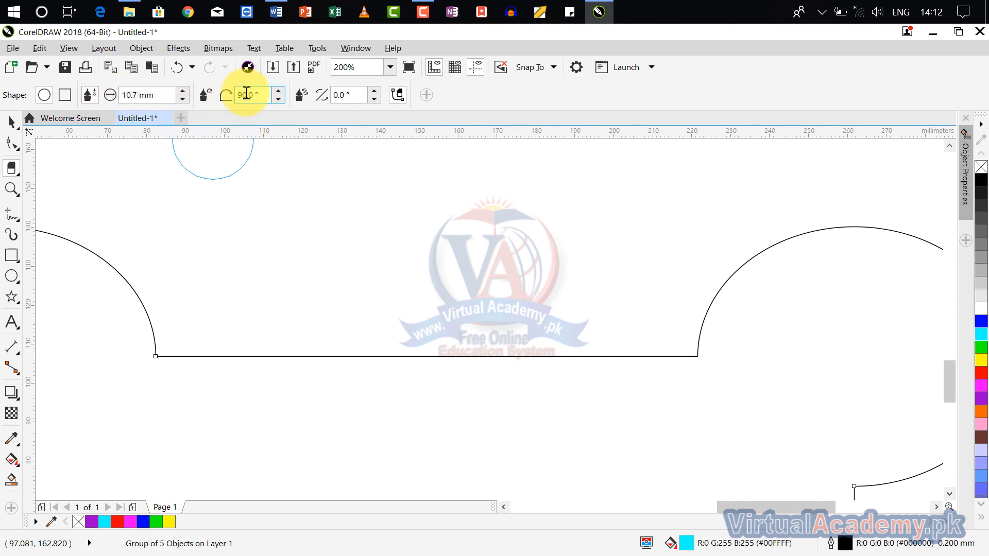
double_click(246, 94)
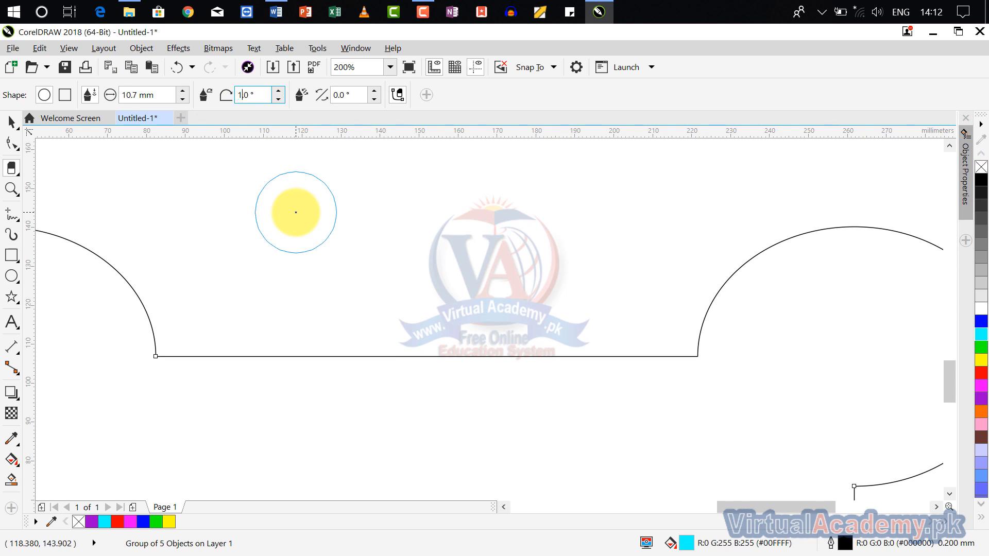
type("10")
key("Return")
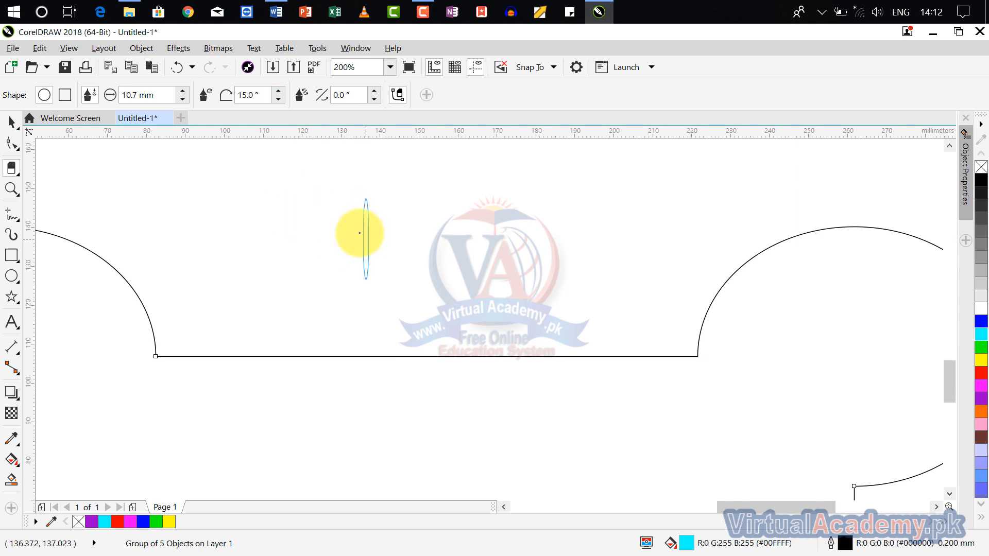
- Try entering a tilt angle of 100° for the round nib
double_click(246, 95)
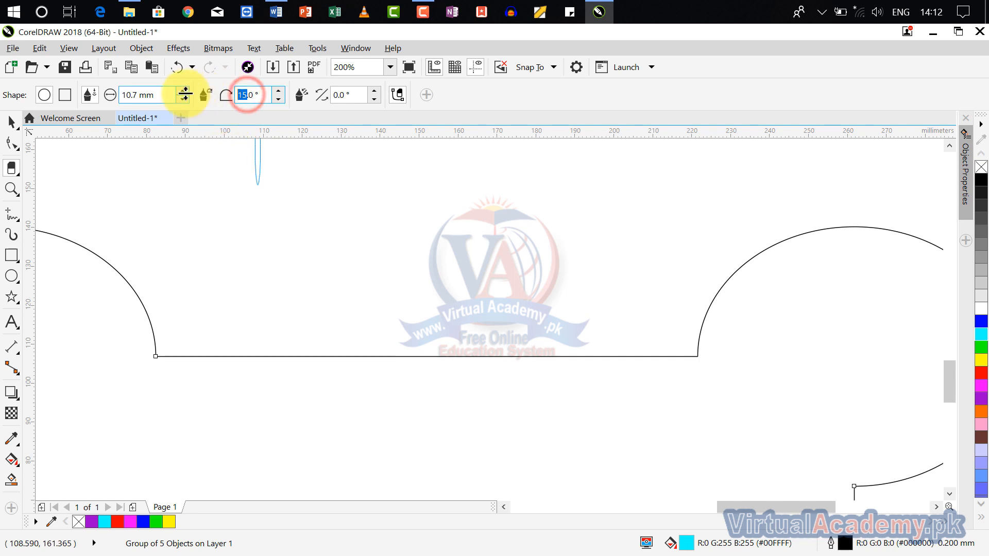
type("1")
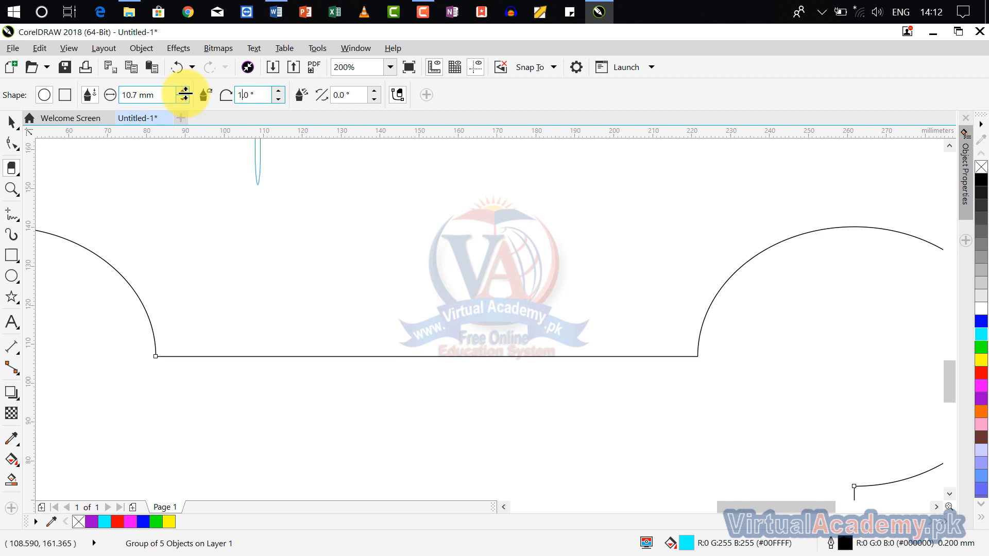
type("00.")
key("Return")
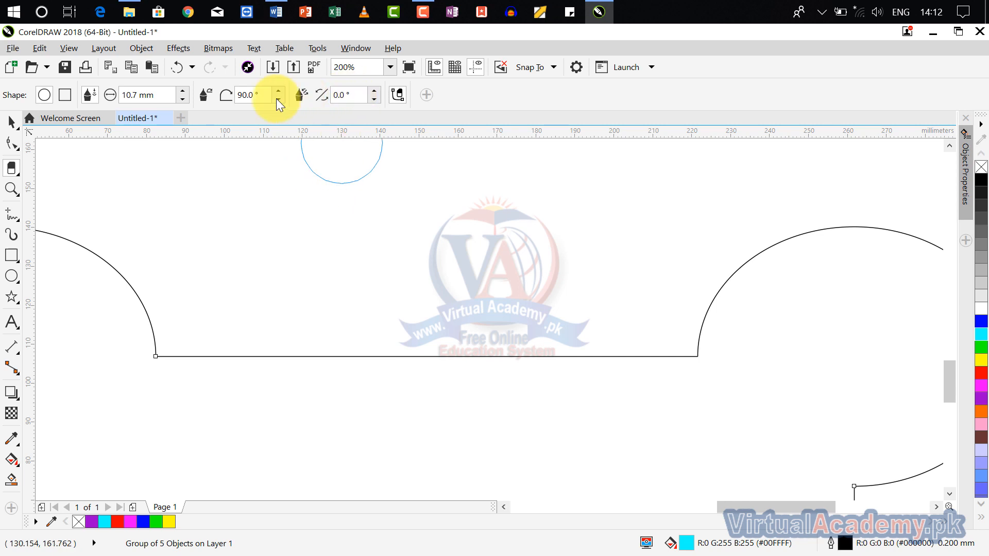
- Set the round nib's tilt angle to 40° and its bearing angle to 45°
left_click_drag(248, 96, 236, 96)
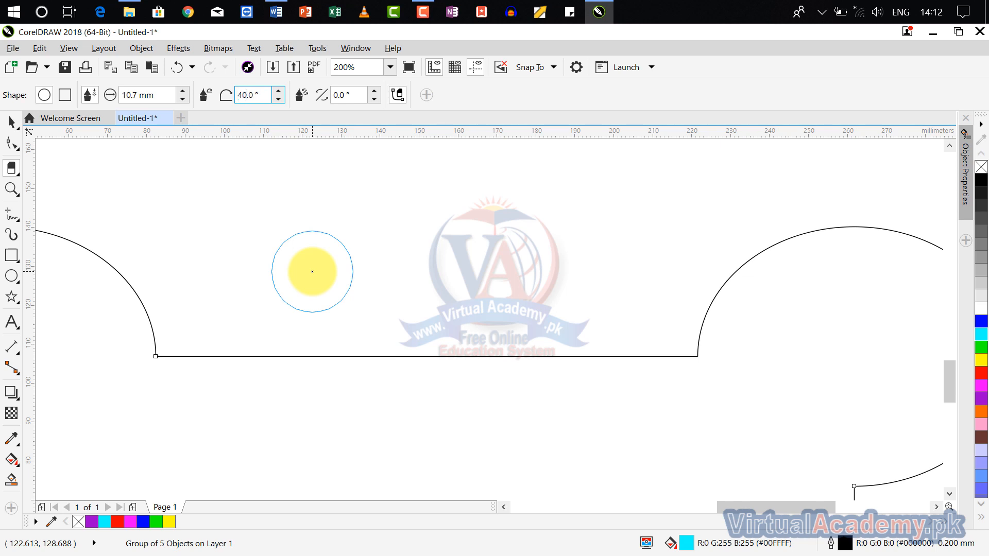
key("Return")
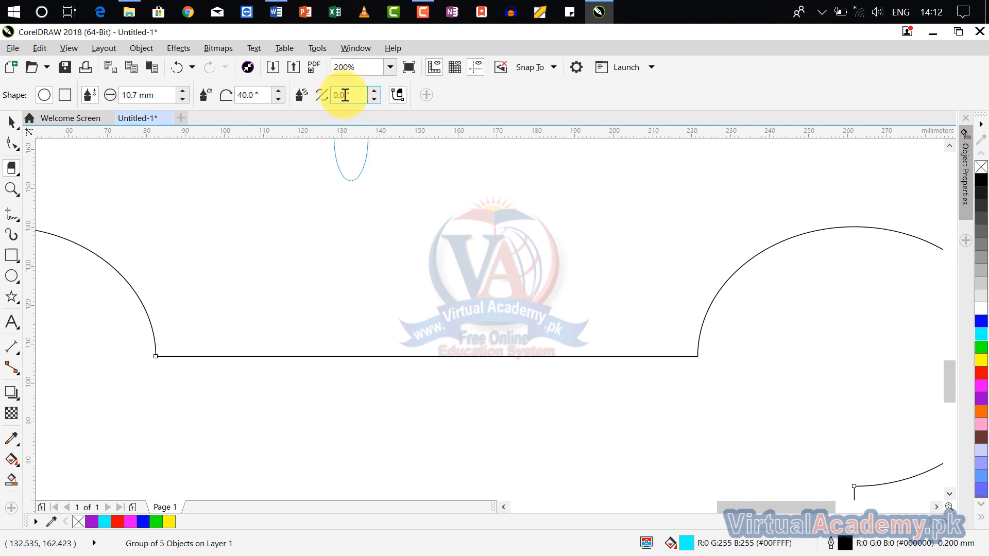
double_click(345, 95)
type("45")
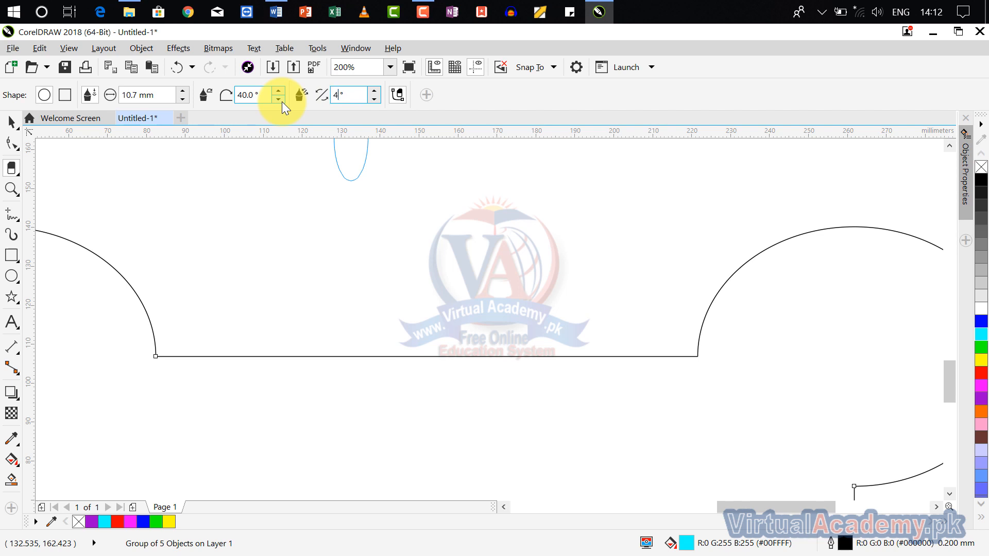
key("Return")
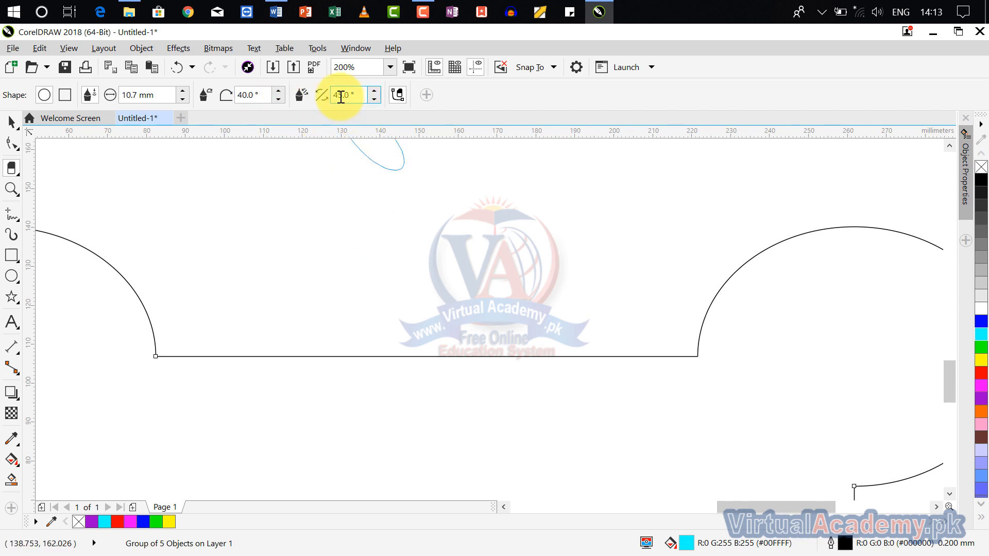
- Reset the eraser's bearing angle to 0° and its tilt angle to 90°
left_click_drag(343, 94, 283, 94)
type("0")
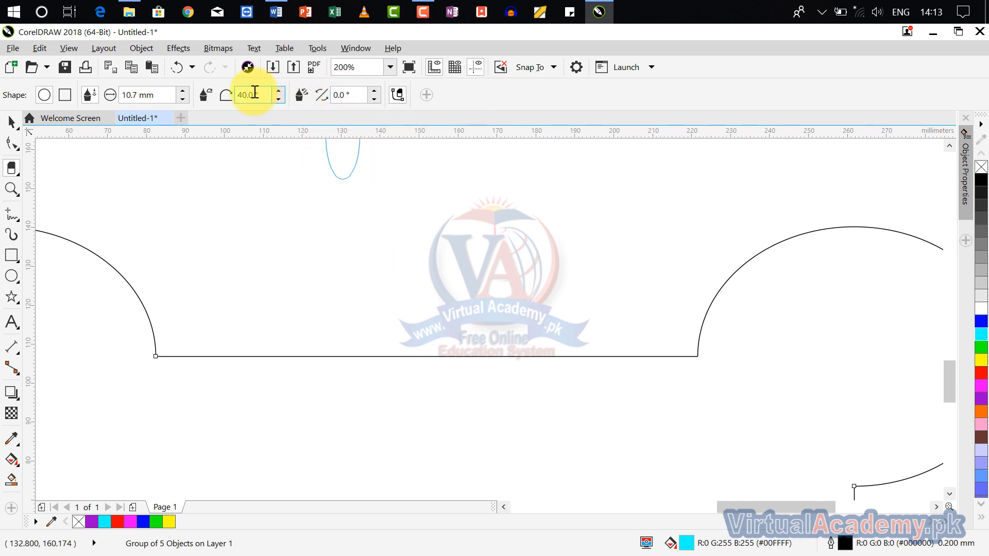
left_click_drag(255, 94, 205, 91)
type("90")
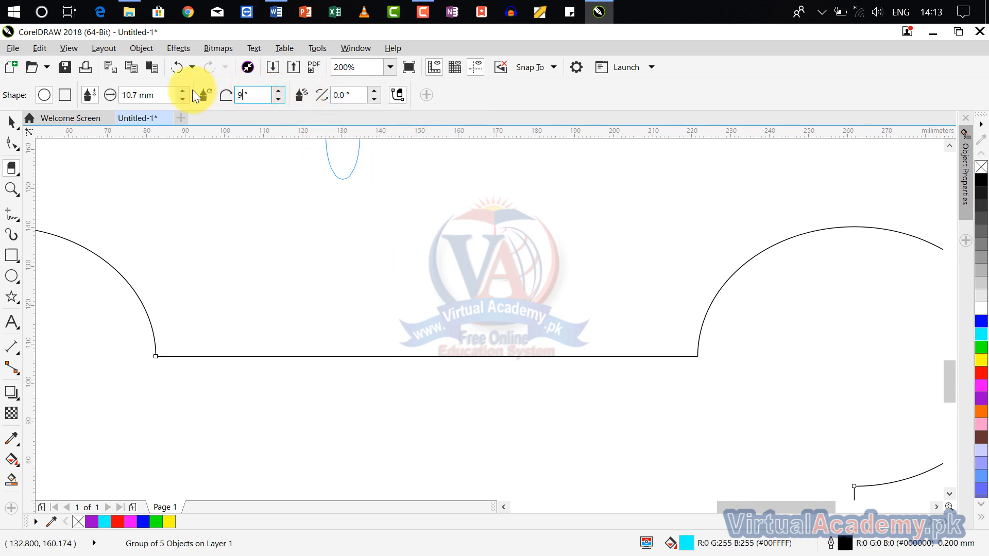
key("Return")
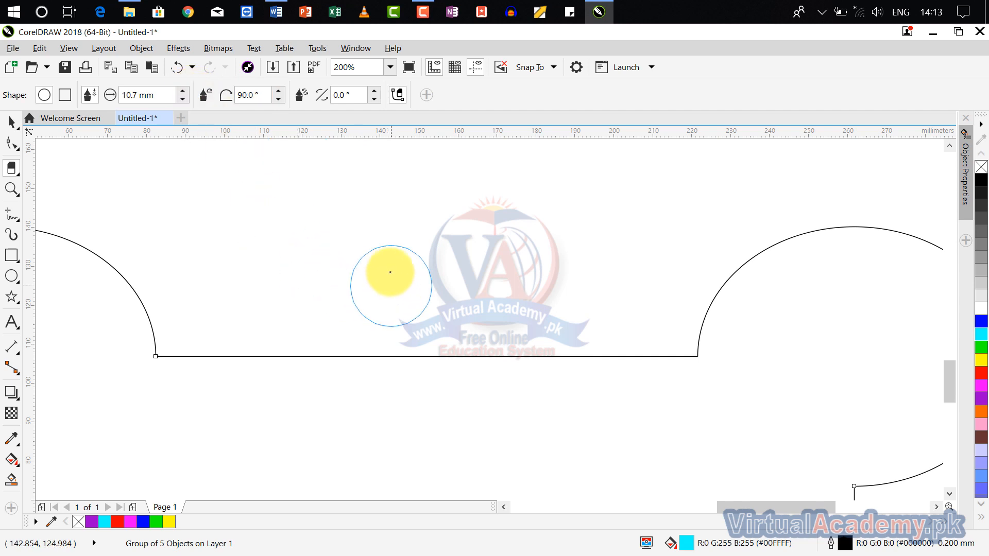
- Erase the bone outline's upper-left lobe and cut a straight vertical gap through the middle of its two long edges
scroll(254, 217, "down", 3)
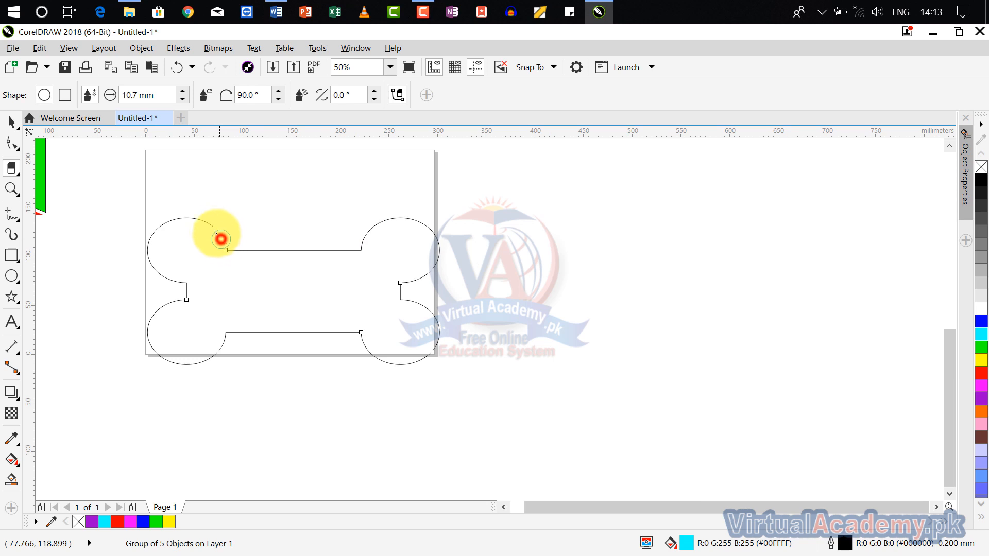
mouse_move(216, 233)
left_mouse_down()
mouse_move(183, 214)
mouse_move(154, 223)
mouse_move(148, 256)
mouse_move(165, 279)
mouse_move(187, 287)
left_mouse_up()
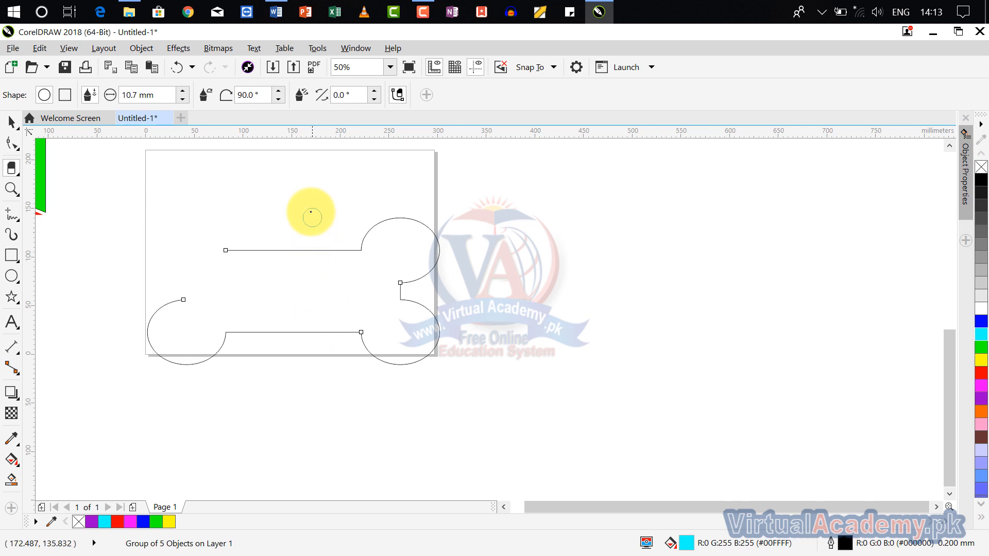
left_click(299, 223)
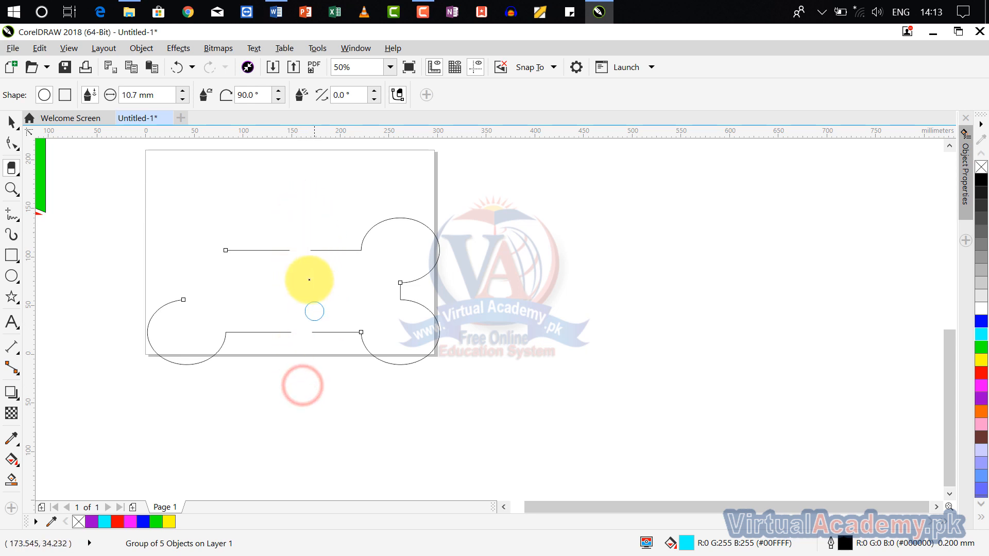
- Erase a straight strip across the notch between the bone outline's two right-hand lobes
left_click(487, 288)
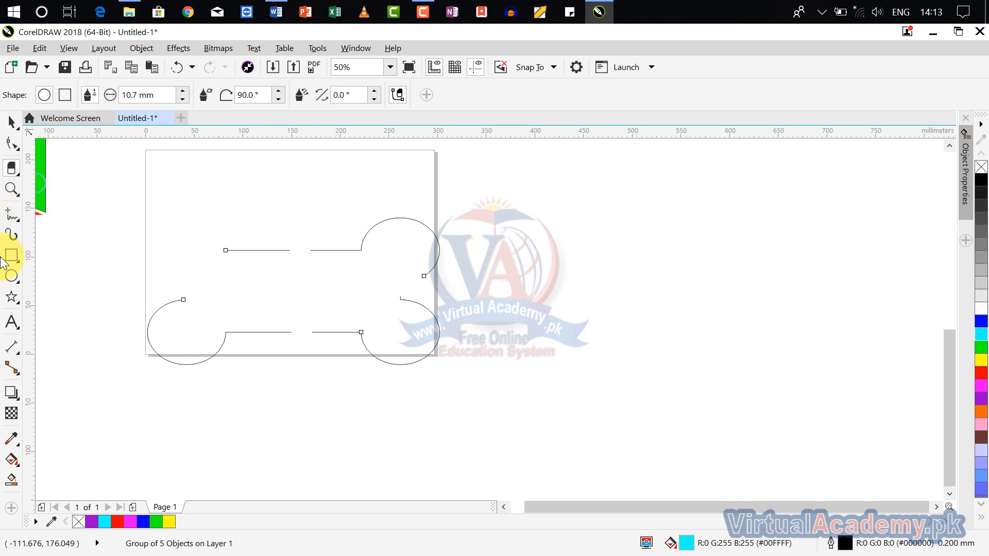
- Draw a rectangle about 249 × 105 mm to the right of the page and fill it with green
left_click(10, 256)
left_click(46, 256)
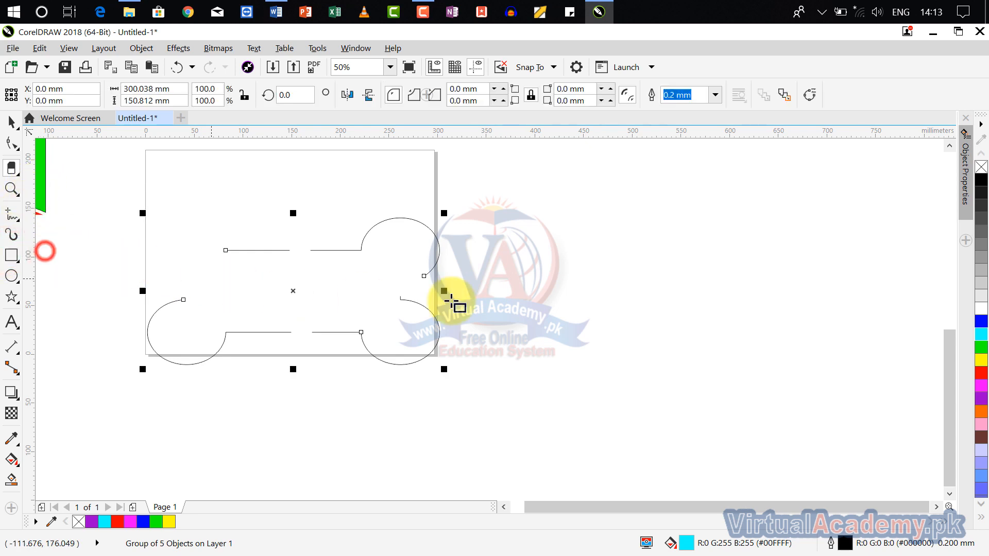
left_click_drag(510, 238, 751, 340)
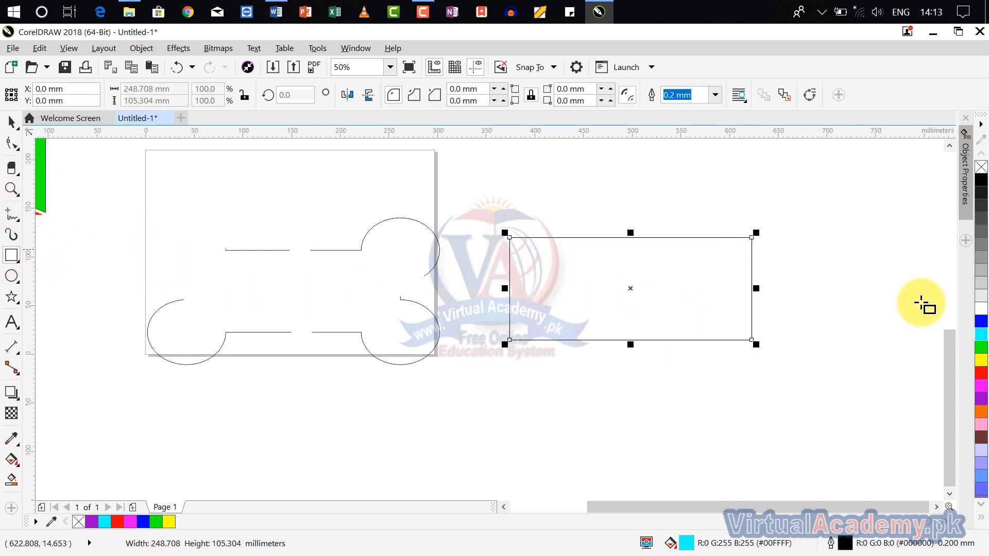
left_click(982, 347)
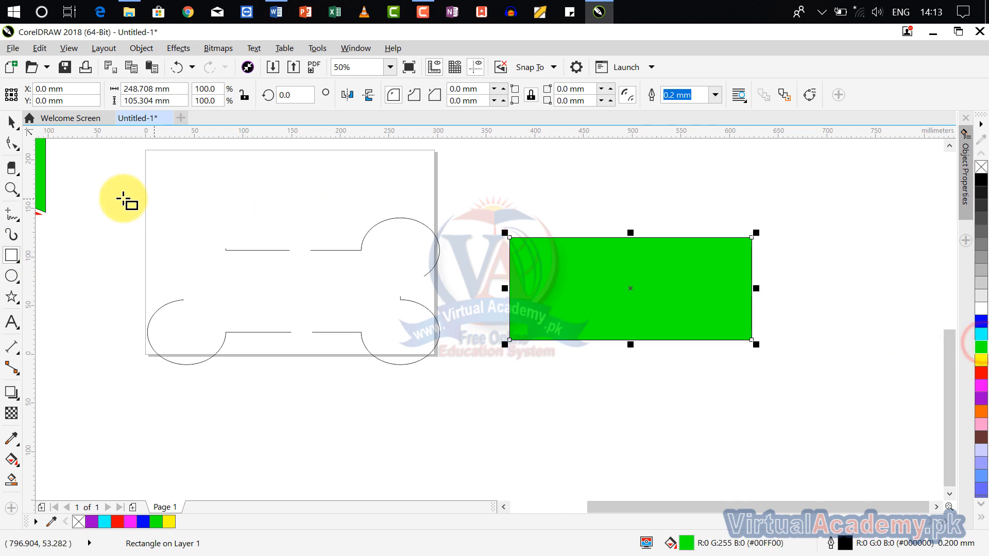
- Erase a straight vertical strip through the middle of the green rectangle with the 10.7 mm round nib
left_click(19, 169)
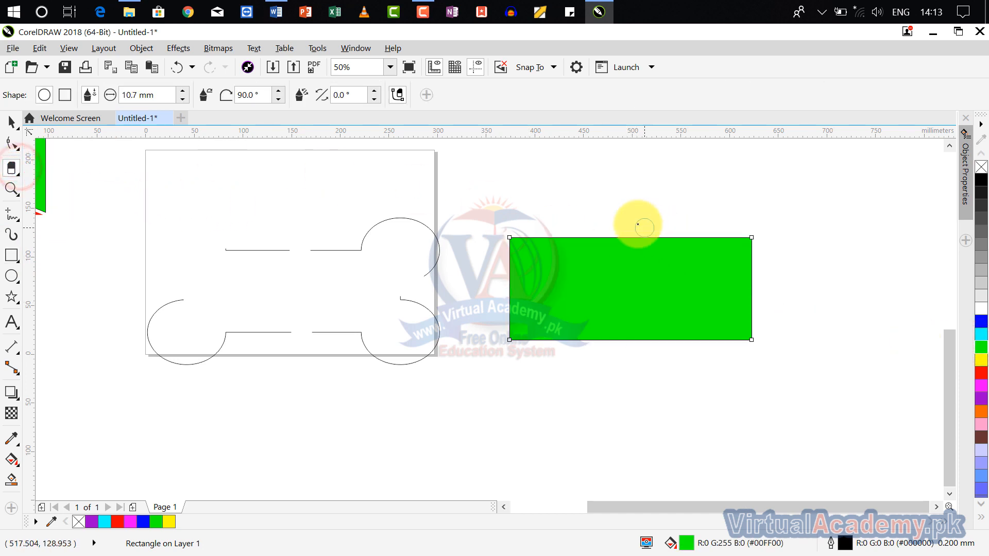
left_click_drag(622, 220, 627, 261)
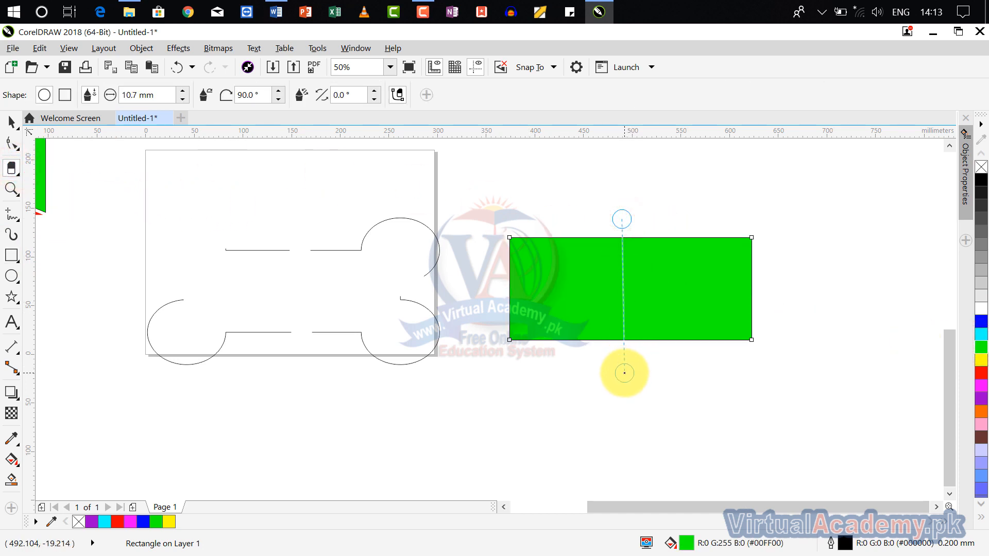
left_click(624, 372)
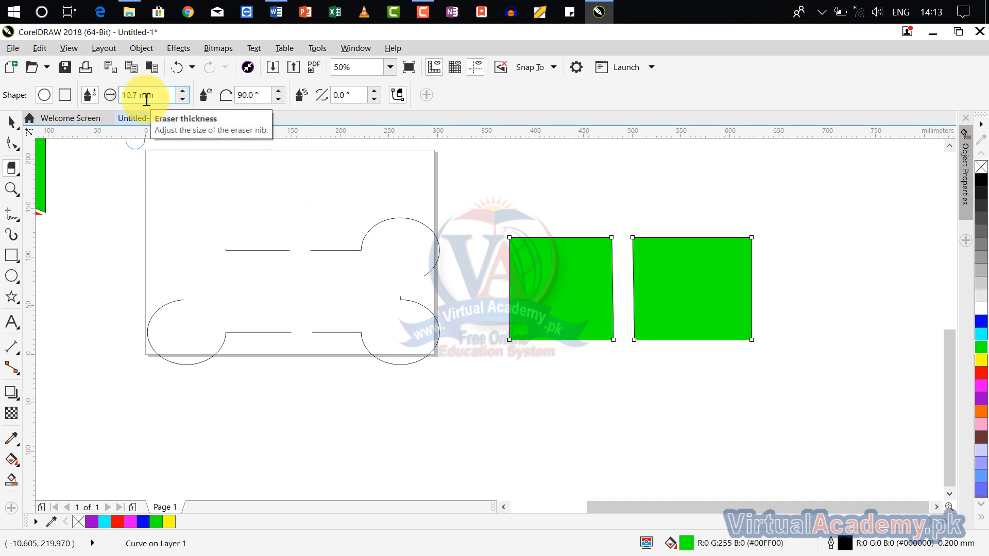
- Break the split green rectangle's curve apart and move its right half away from the left one
left_click(11, 122)
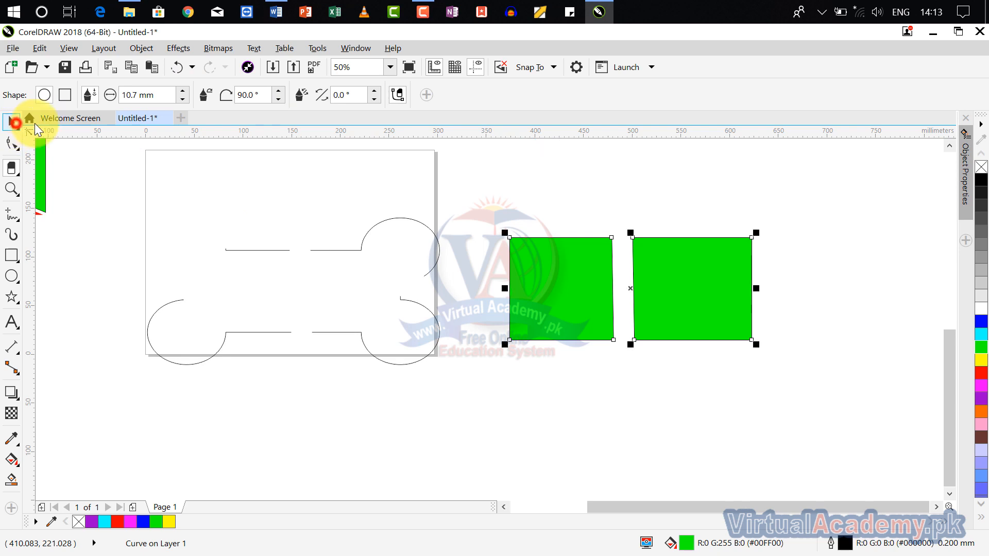
left_click_drag(694, 267, 714, 271)
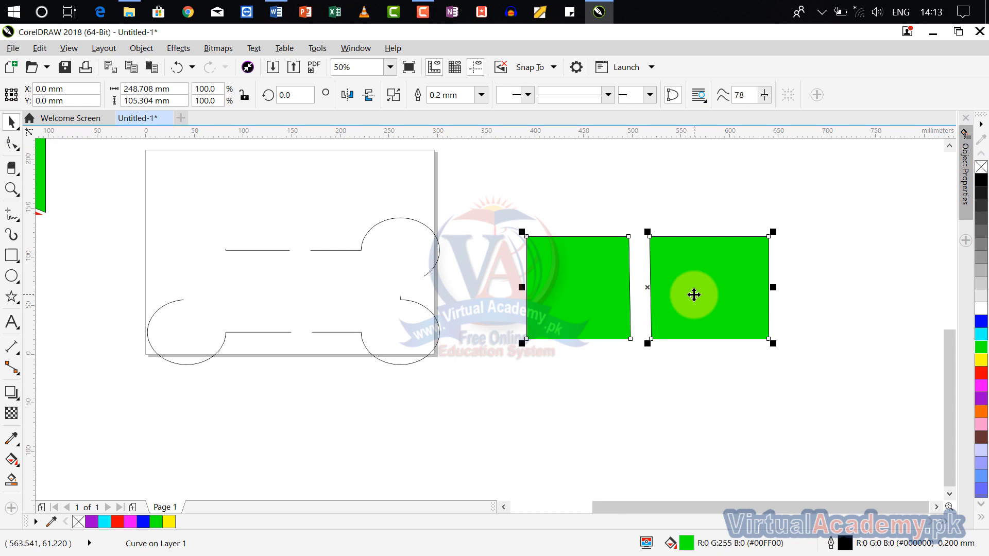
right_click(692, 238)
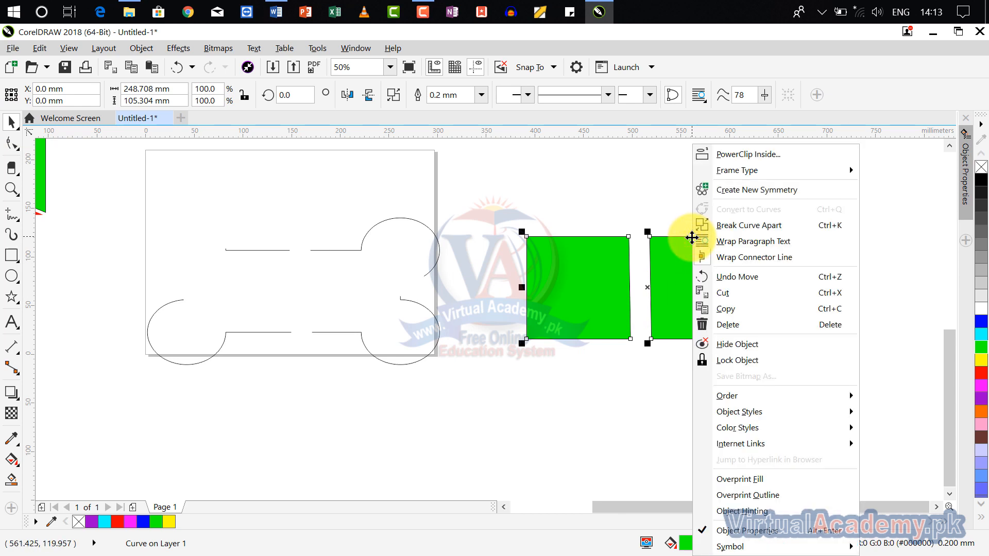
left_click(769, 227)
left_click(754, 214)
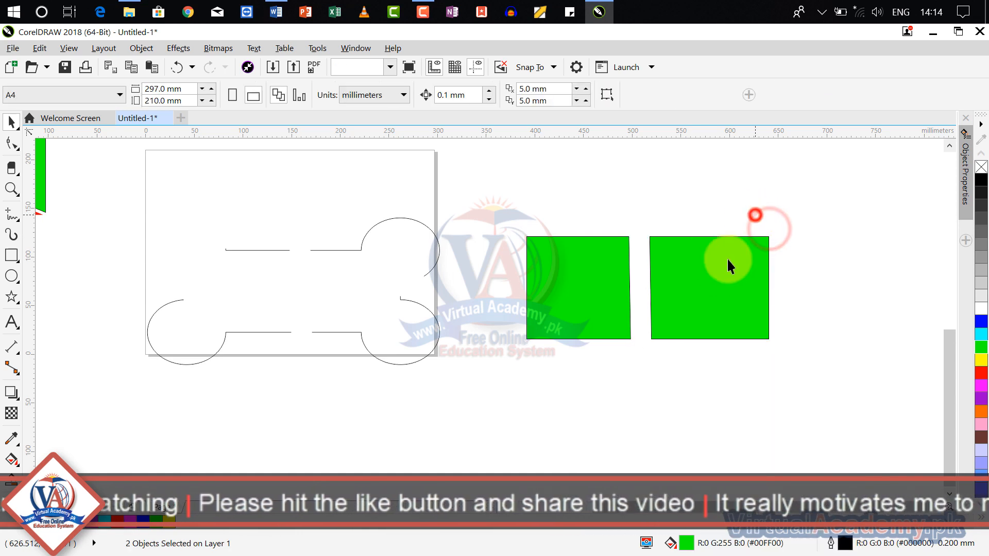
left_click(713, 280)
mouse_move(711, 294)
left_mouse_down()
mouse_move(788, 271)
mouse_move(713, 292)
mouse_move(719, 281)
left_mouse_up()
- Draw an unfilled rectangle about 270 × 100 mm below the green pieces
left_click(15, 260)
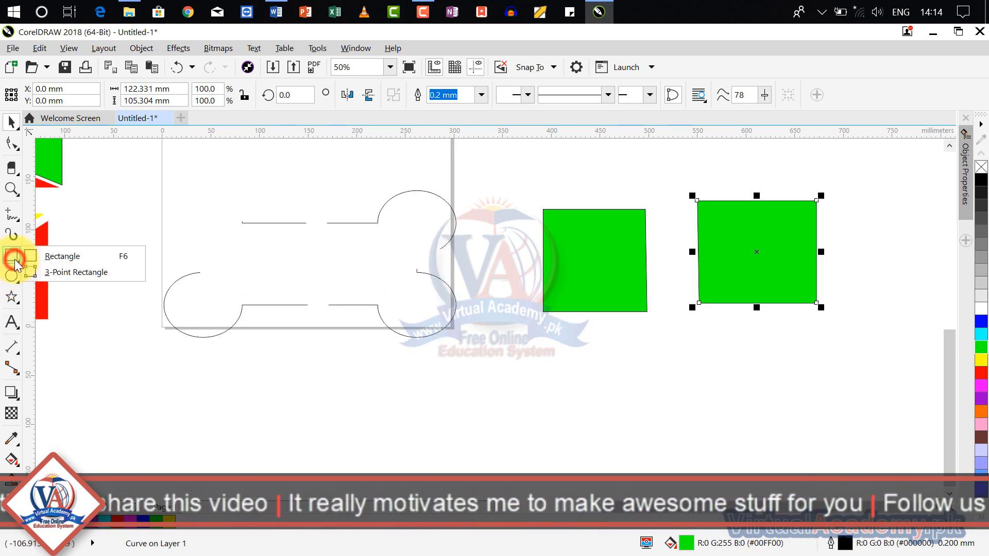
left_click(57, 256)
left_click_drag(481, 379, 743, 474)
scroll(679, 366, "down", 2)
scroll(602, 342, "up", 2)
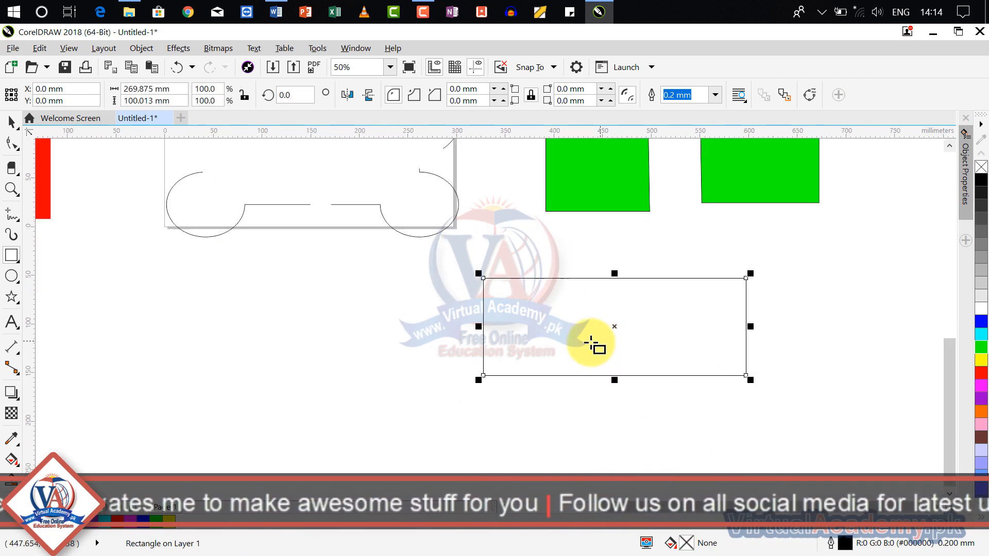
- Try the Eraser's square nib, return to the round nib and erase a near-vertical strip through the middle of the unfilled rectangle
left_click(15, 171)
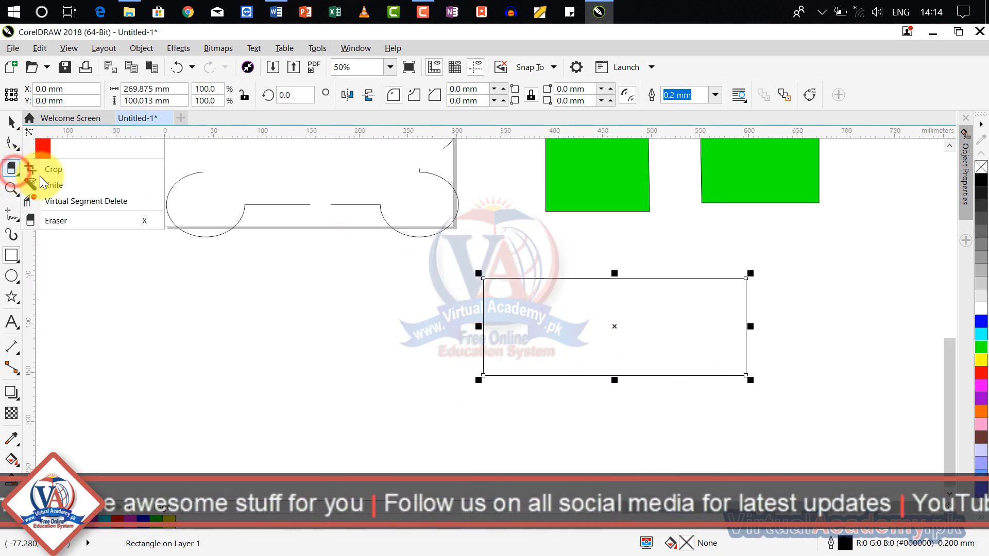
left_click(79, 219)
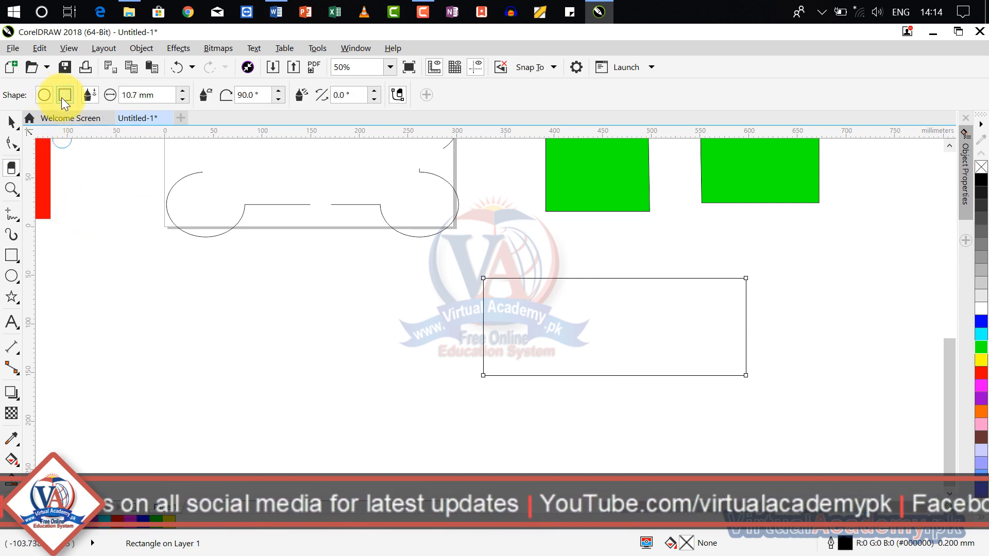
left_click(60, 98)
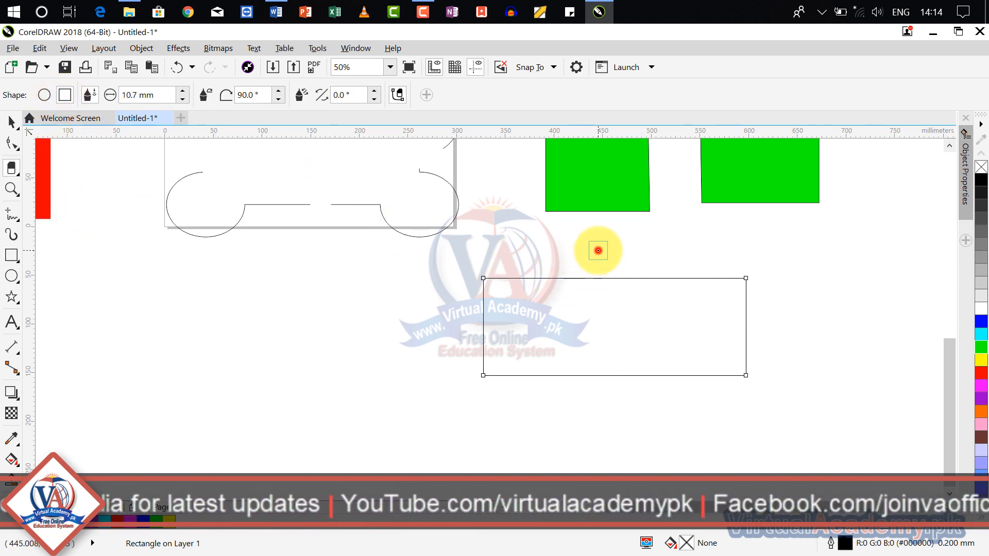
left_click(598, 251)
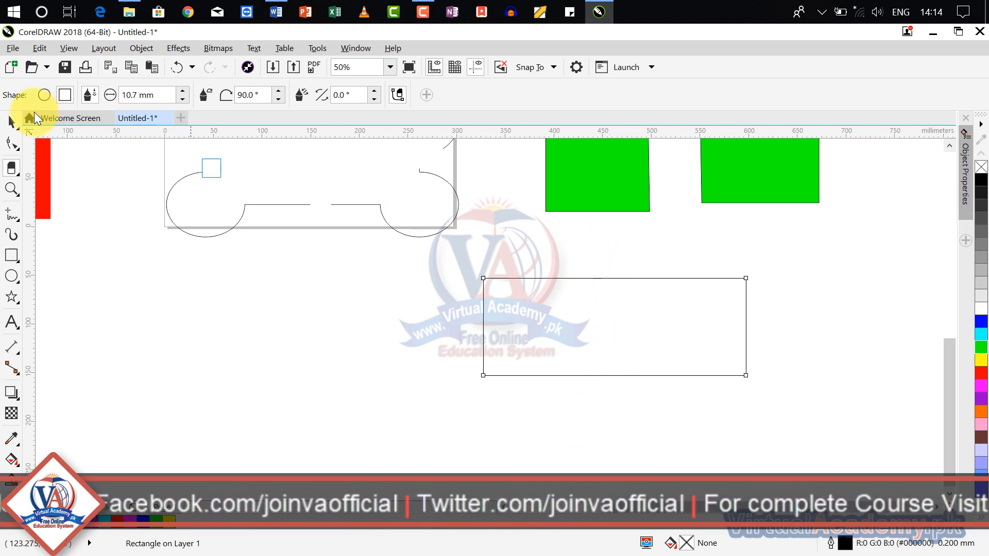
left_click(43, 98)
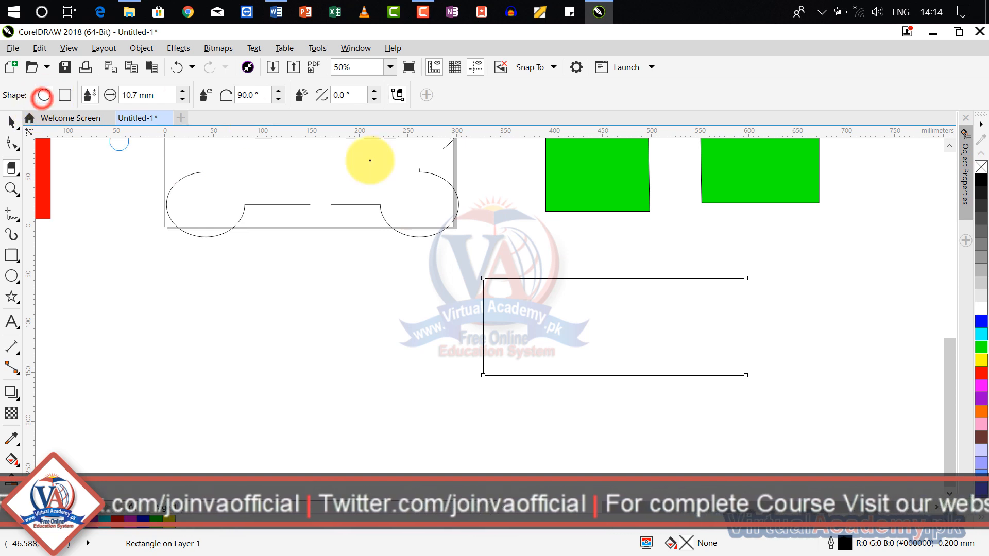
left_click(607, 254)
left_click(615, 413)
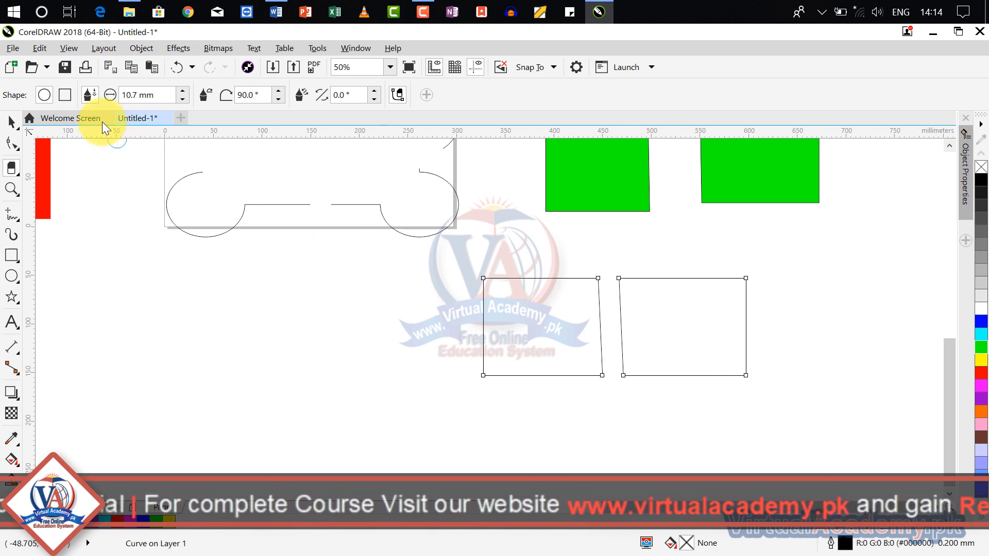
- Erase a near-horizontal strip across both rectangle halves with the square eraser nib
left_click(65, 95)
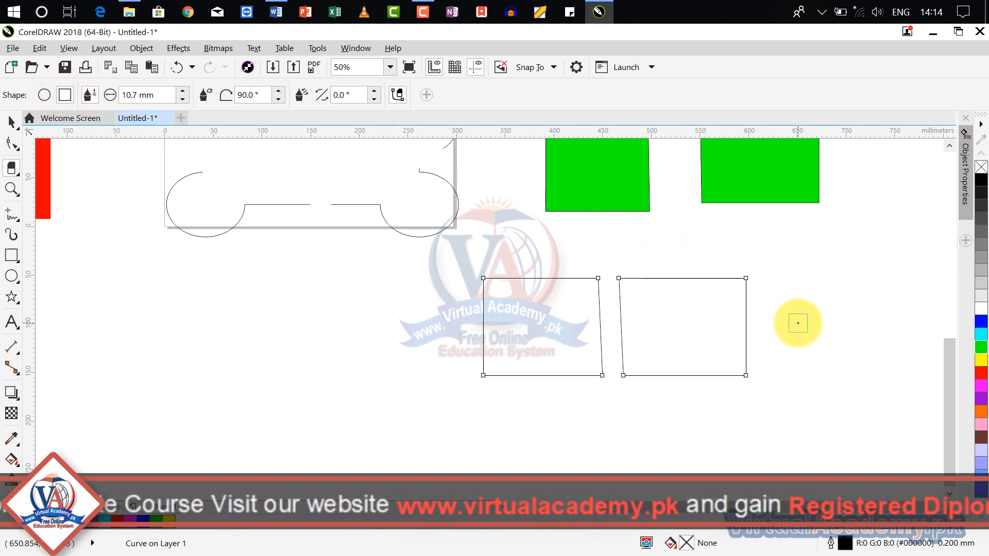
left_click(798, 323)
left_click(388, 331)
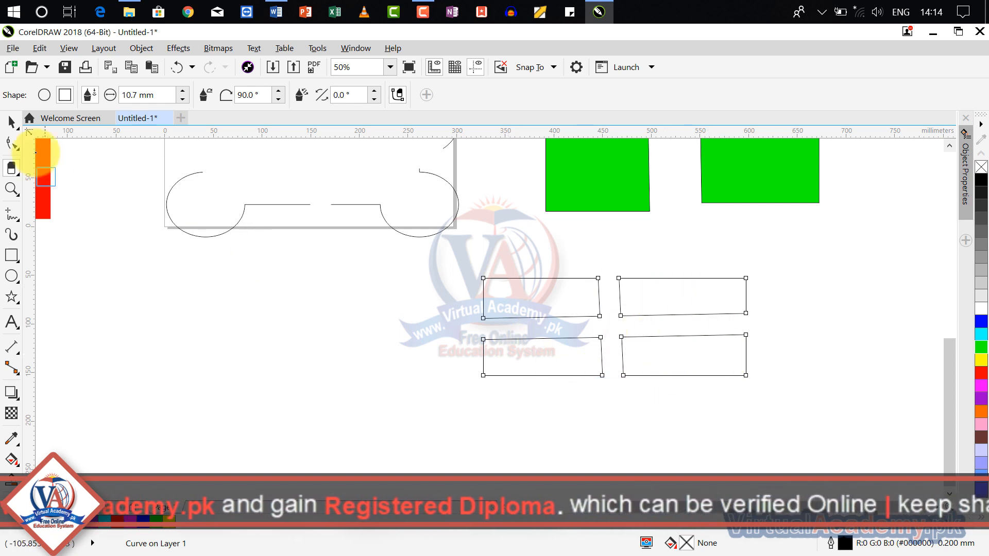
- Move the erased rectangle slightly and break its curve apart into separate pieces
left_click(11, 122)
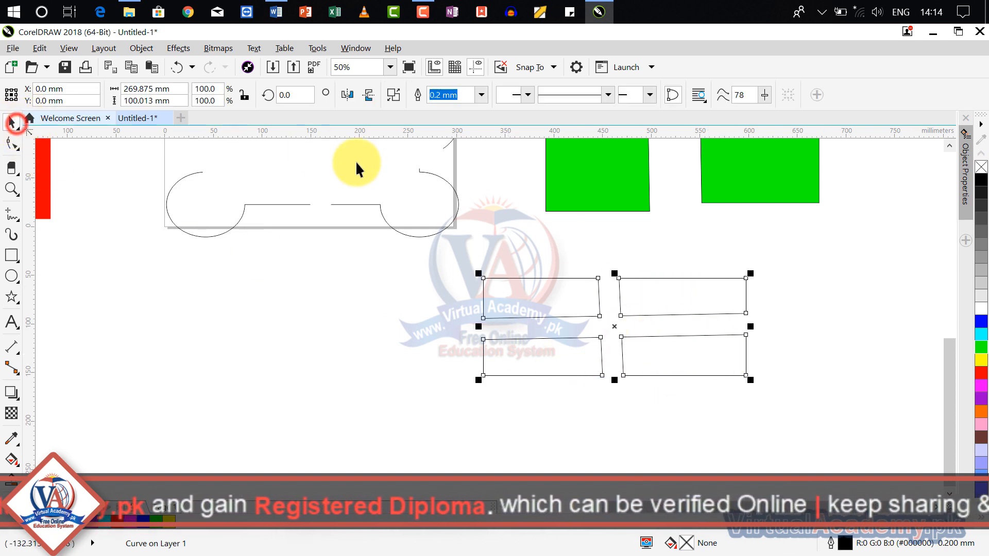
left_click(611, 326)
left_click(629, 315)
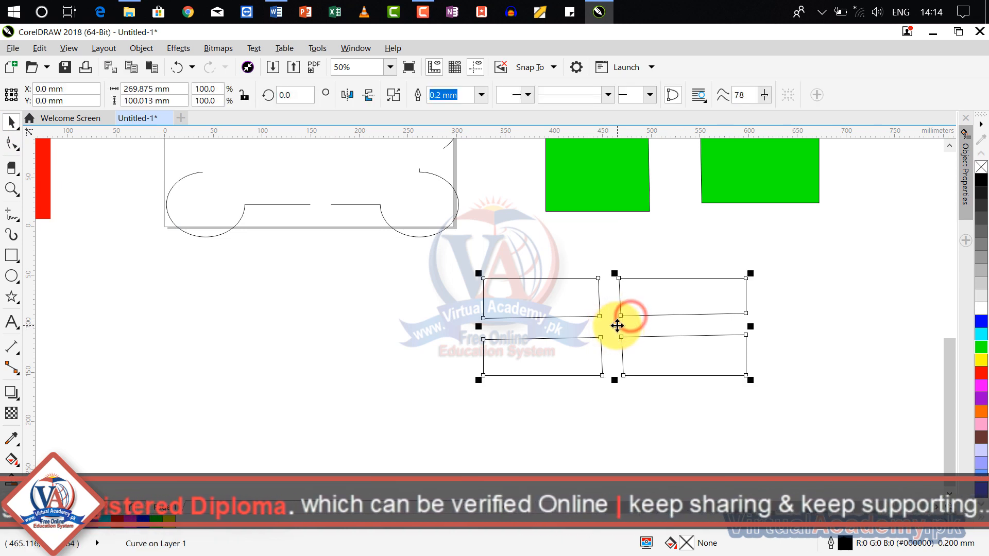
left_click_drag(614, 327, 632, 318)
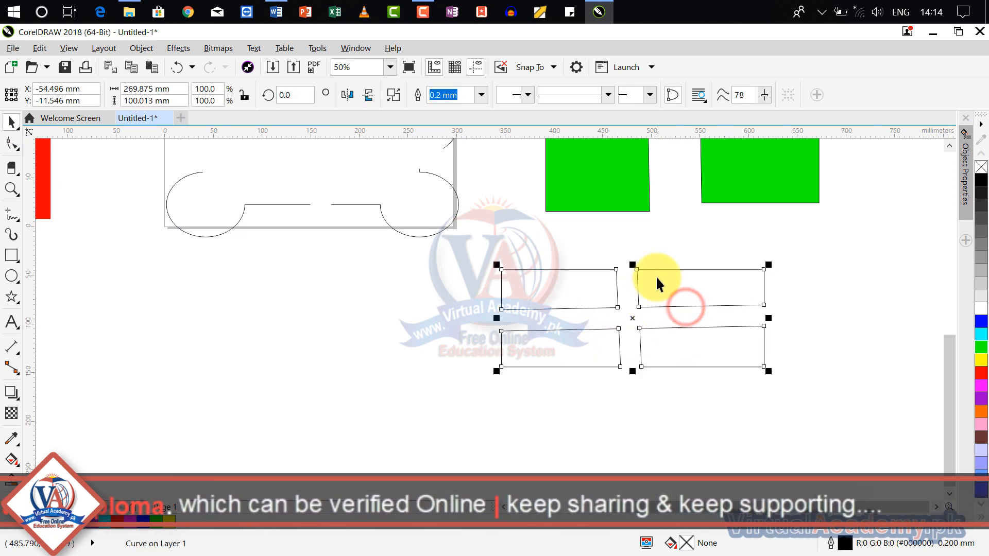
right_click(658, 271)
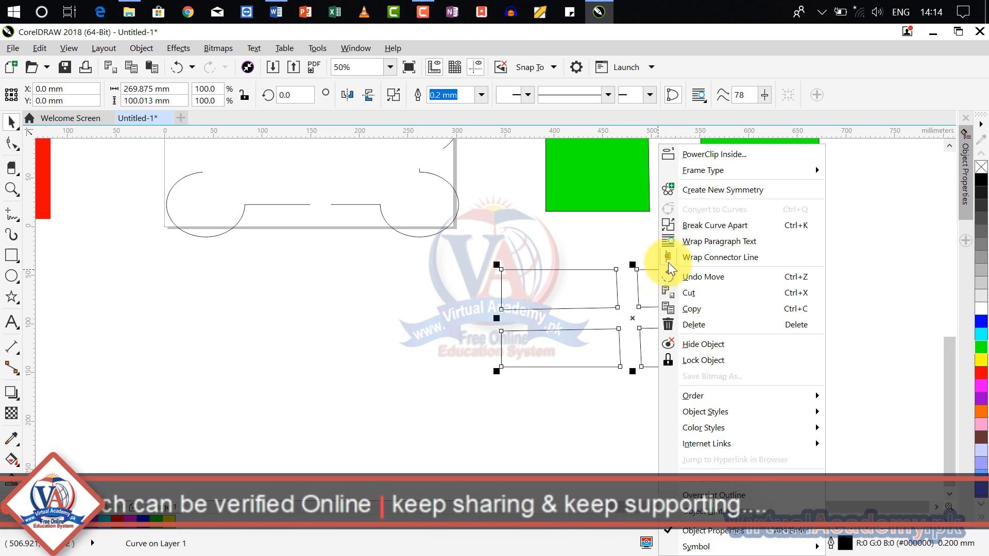
left_click(688, 227)
left_click(867, 279)
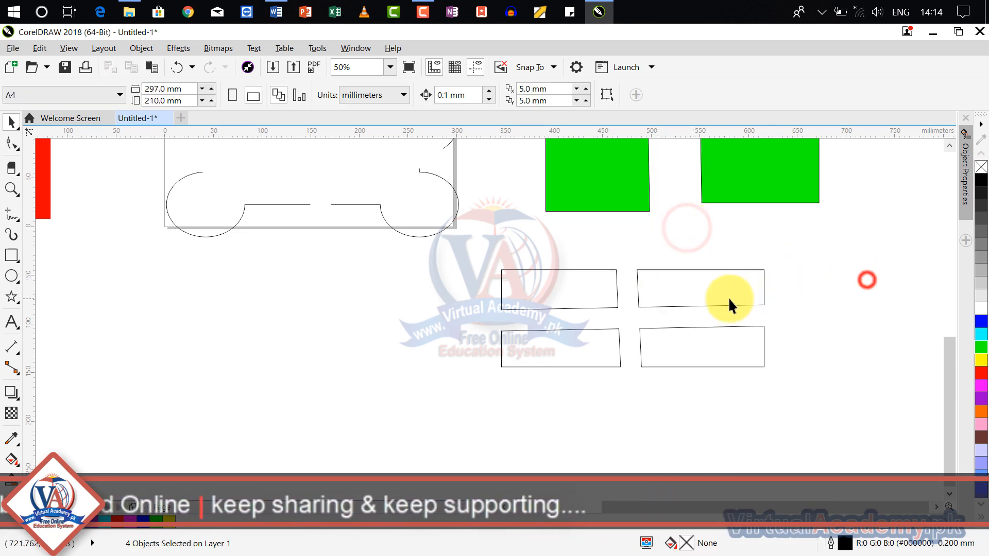
- Fill the upper-right piece with green, the lower-right with magenta, the lower-left with purple and the upper-left with pink
left_click(712, 269)
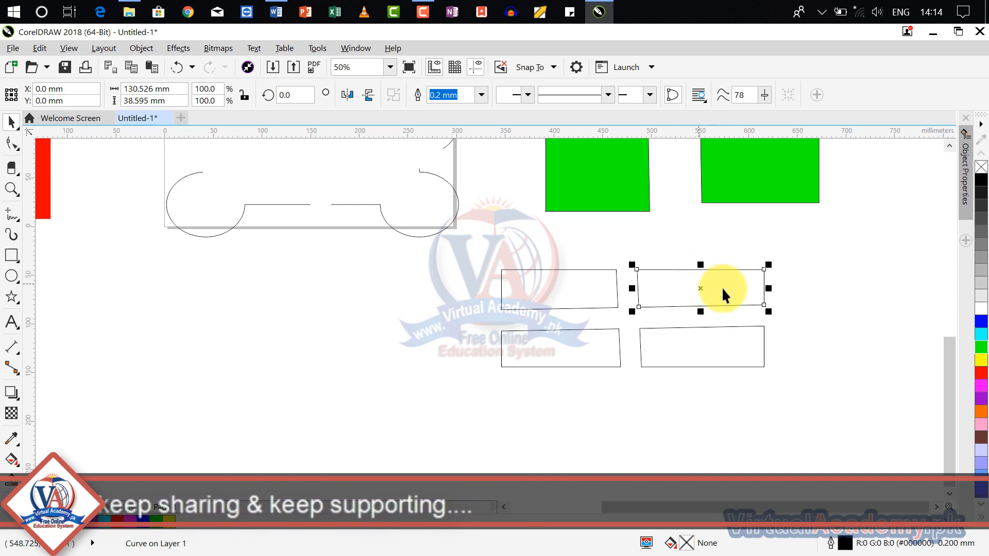
left_click(979, 351)
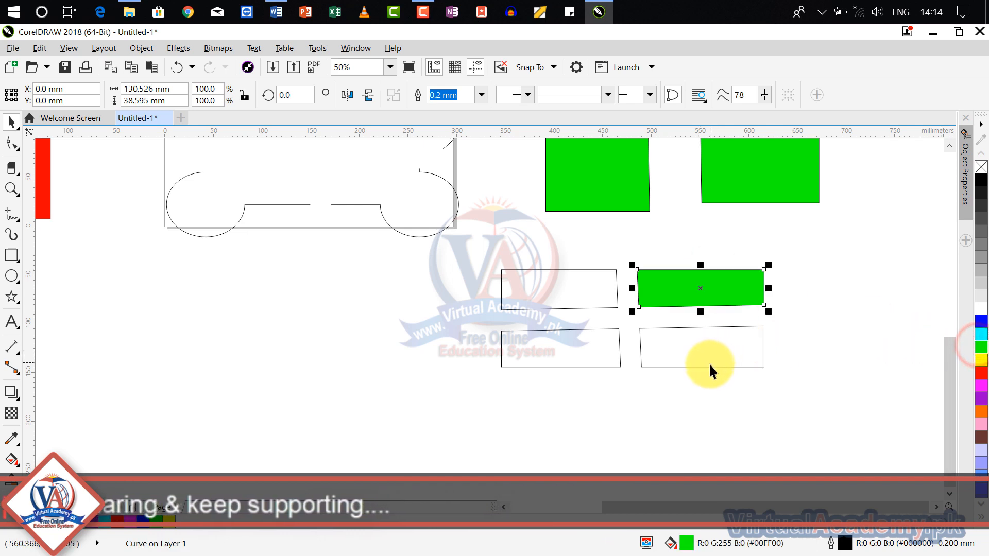
left_click(709, 366)
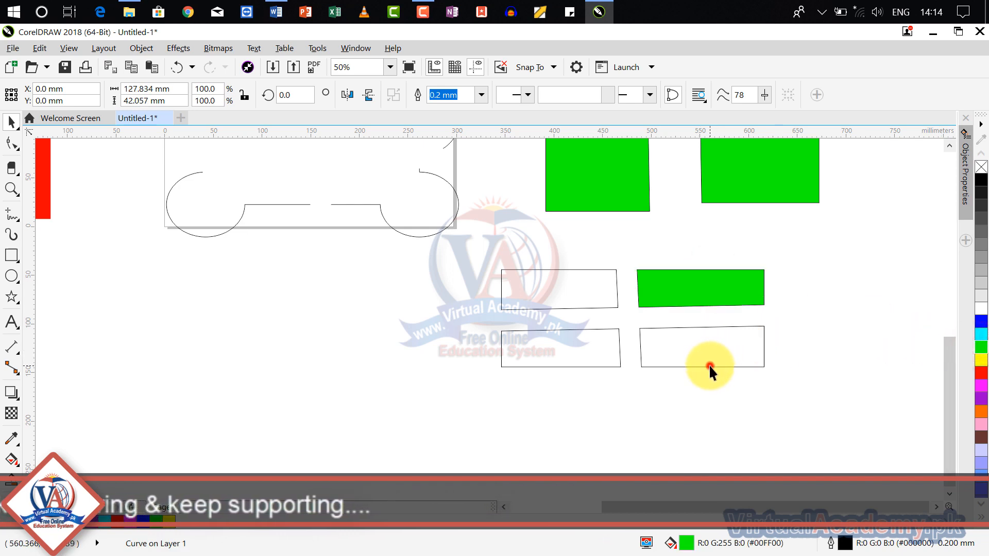
left_click(981, 385)
left_click(579, 366)
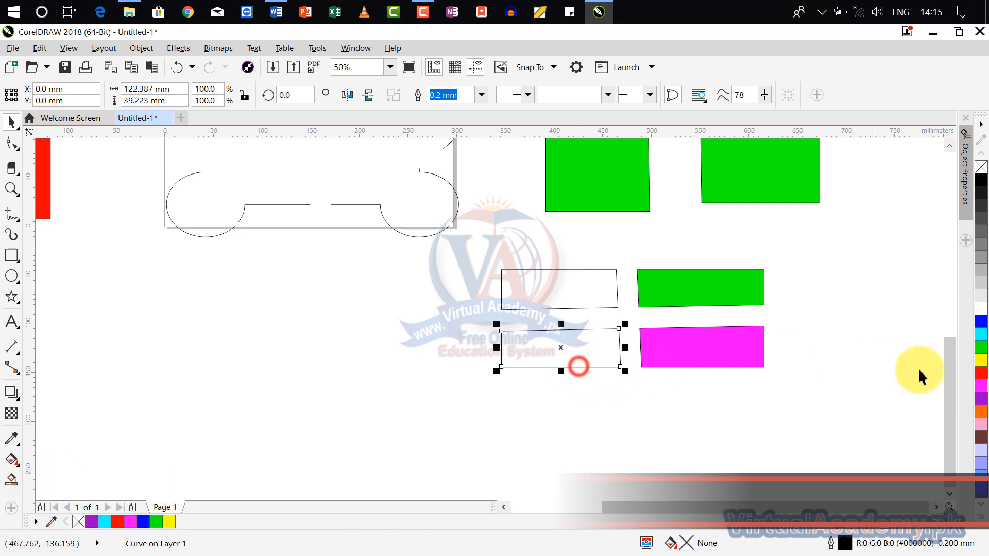
left_click(976, 398)
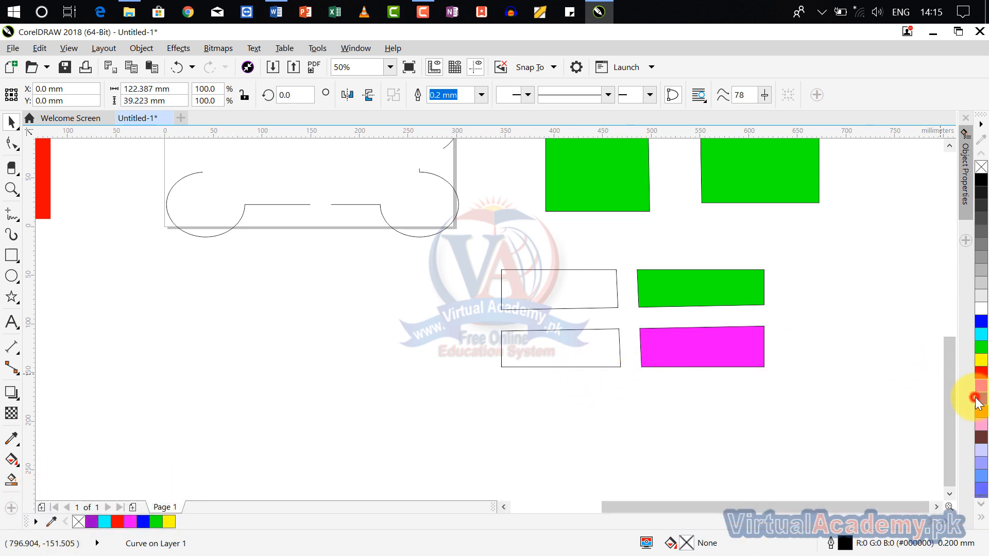
left_click(591, 308)
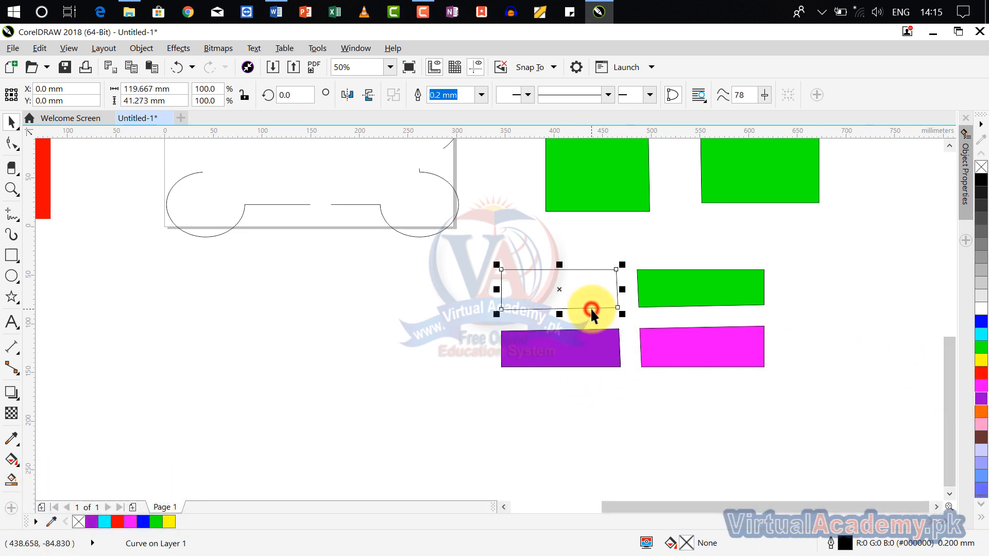
left_click(981, 425)
left_click(799, 341)
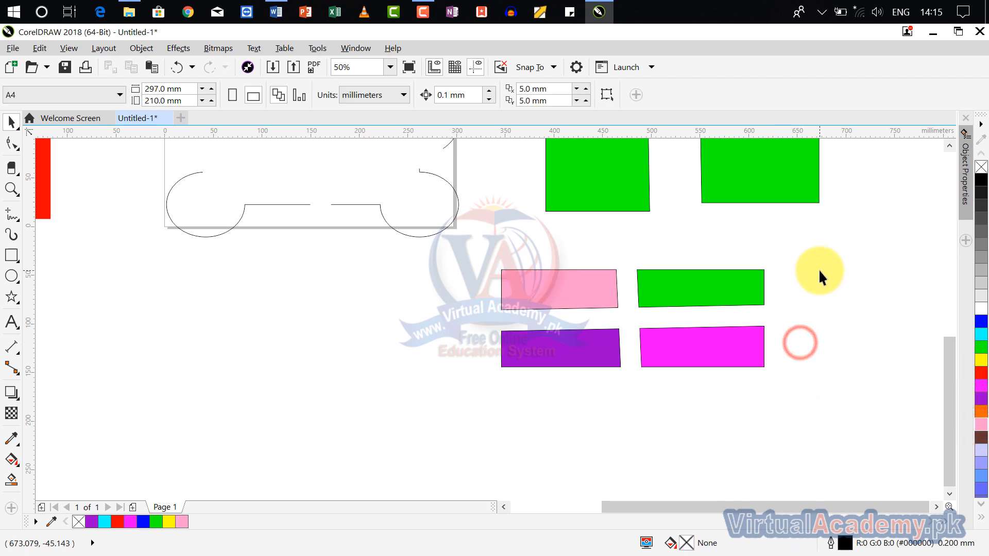
- Select all the objects on and around the page and delete them
scroll(818, 269, "down", 1)
left_click_drag(819, 270, 740, 354)
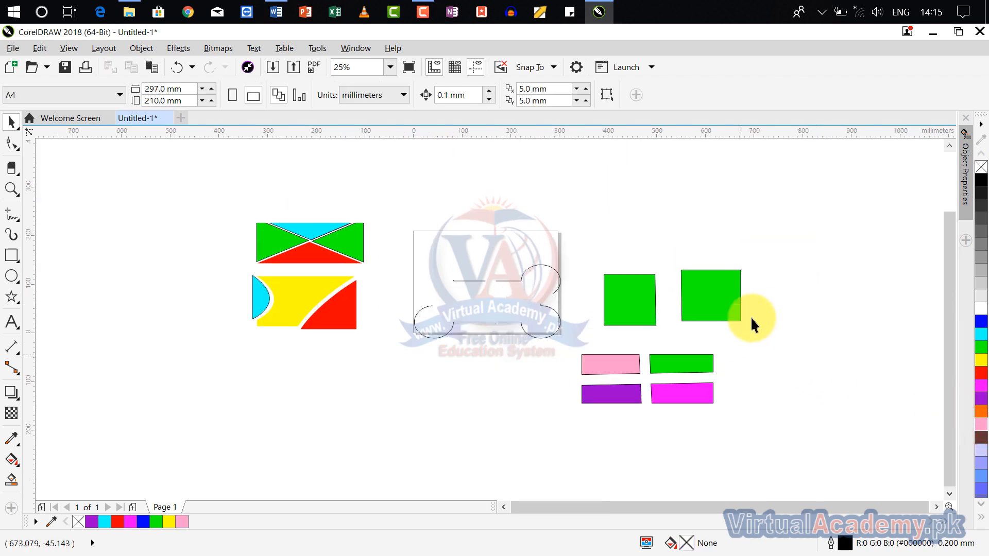
left_click_drag(835, 176, 186, 428)
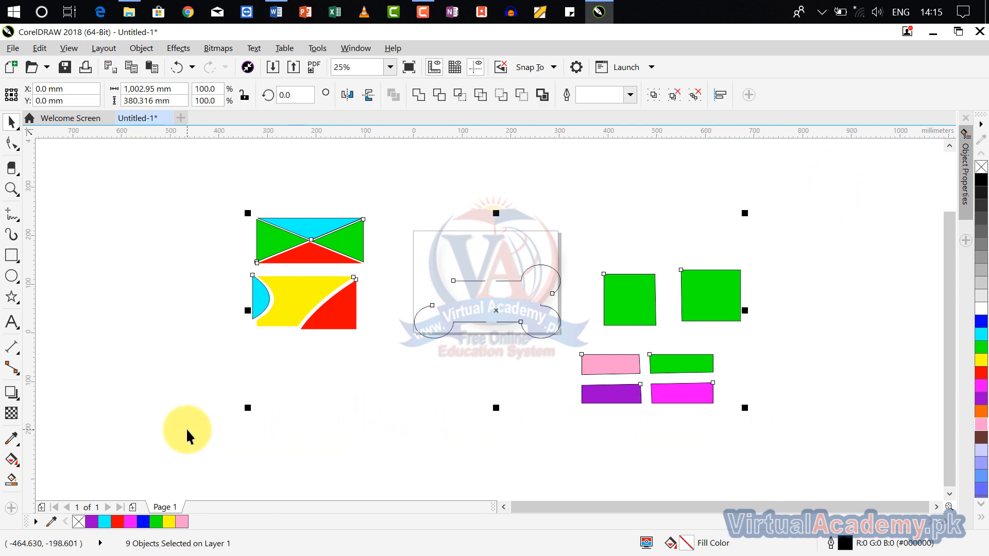
key("Delete")
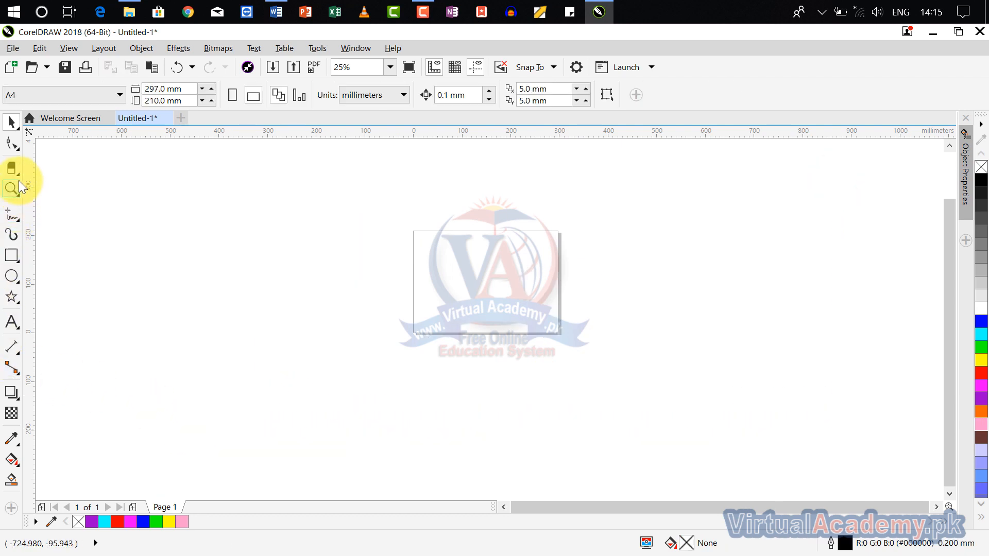
- Review the group of tools containing Crop, Knife, Virtual Segment Delete and Eraser
left_click(17, 174)
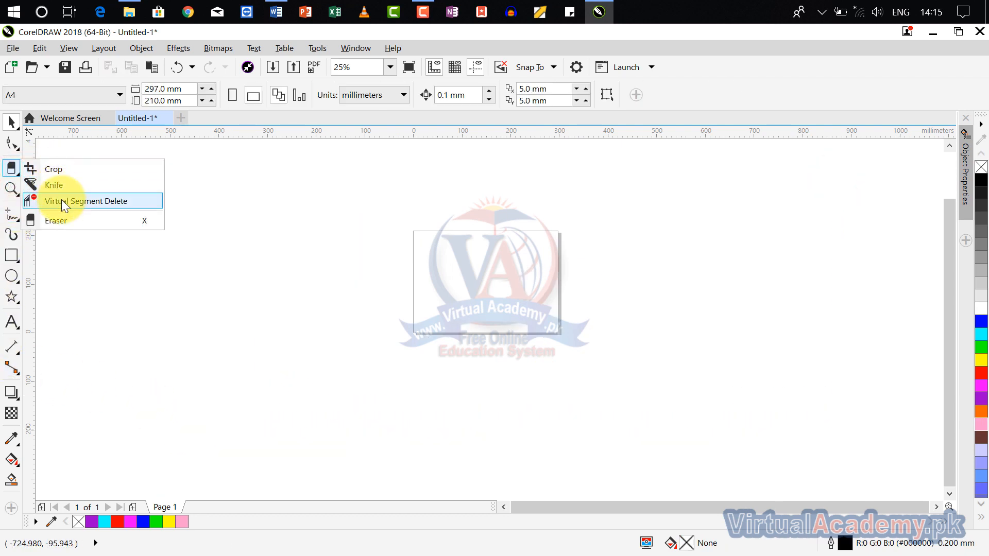